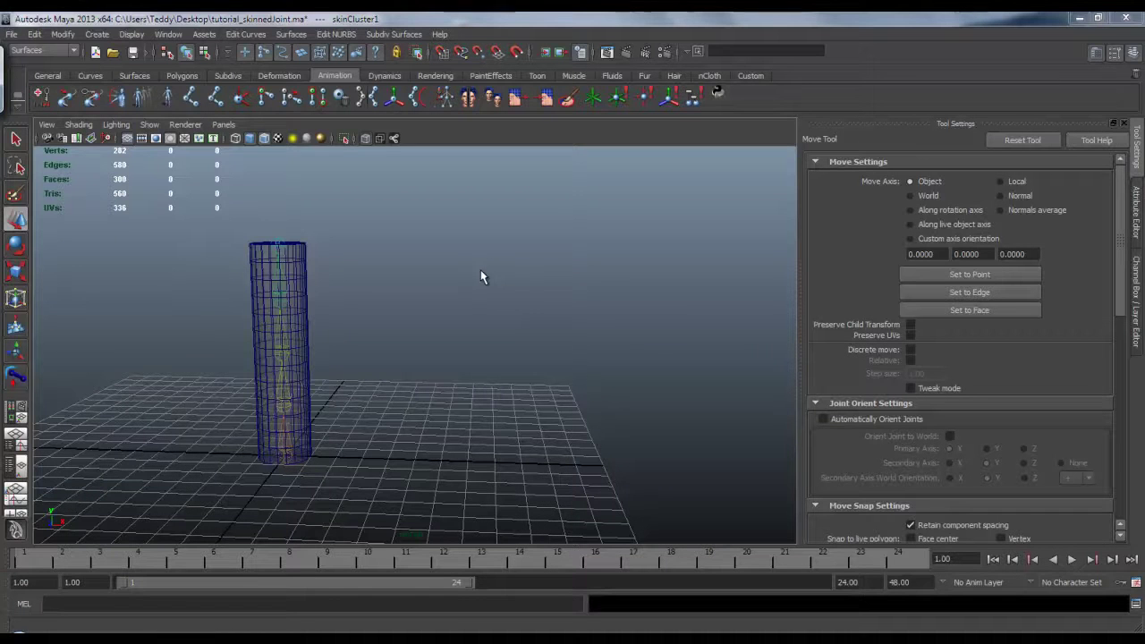
Try repositioning the middle joint of the skinned cylinder with the Move Skinned Joints tool, then undo the move.
{"action": "left_click_drag", "start_coordinate": [485, 319], "coordinate": [508, 358], "text": "alt"}
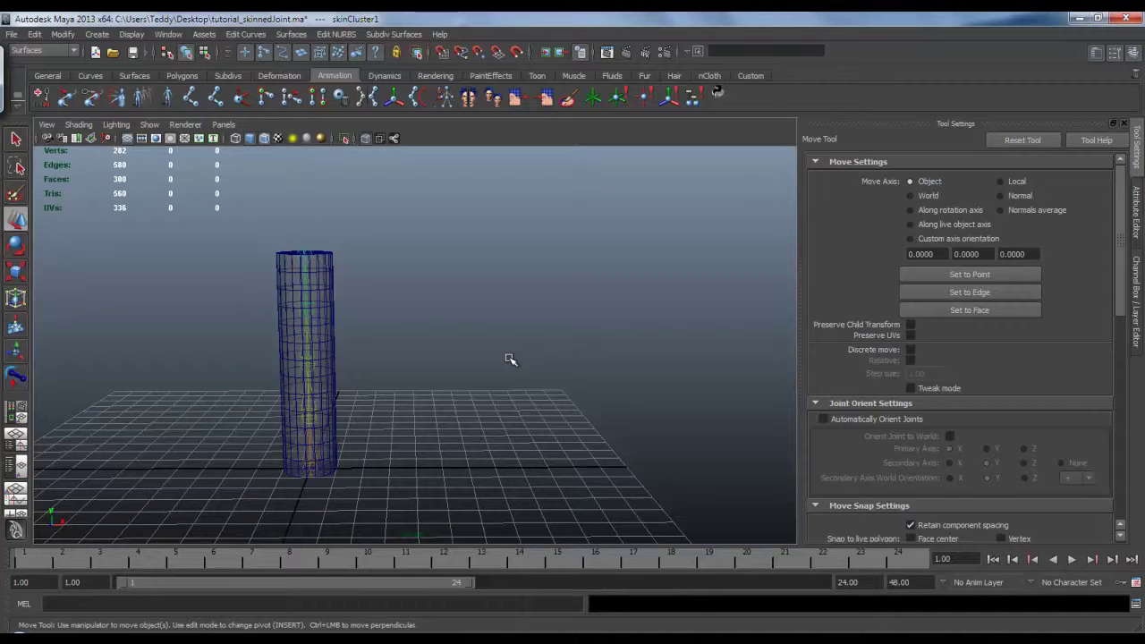
{"action": "left_click_drag", "start_coordinate": [510, 359], "coordinate": [319, 298], "text": "alt"}
{"action": "left_click", "coordinate": [319, 299]}
{"action": "left_click_drag", "start_coordinate": [385, 339], "coordinate": [435, 358], "text": "alt"}
{"action": "key", "text": "space"}
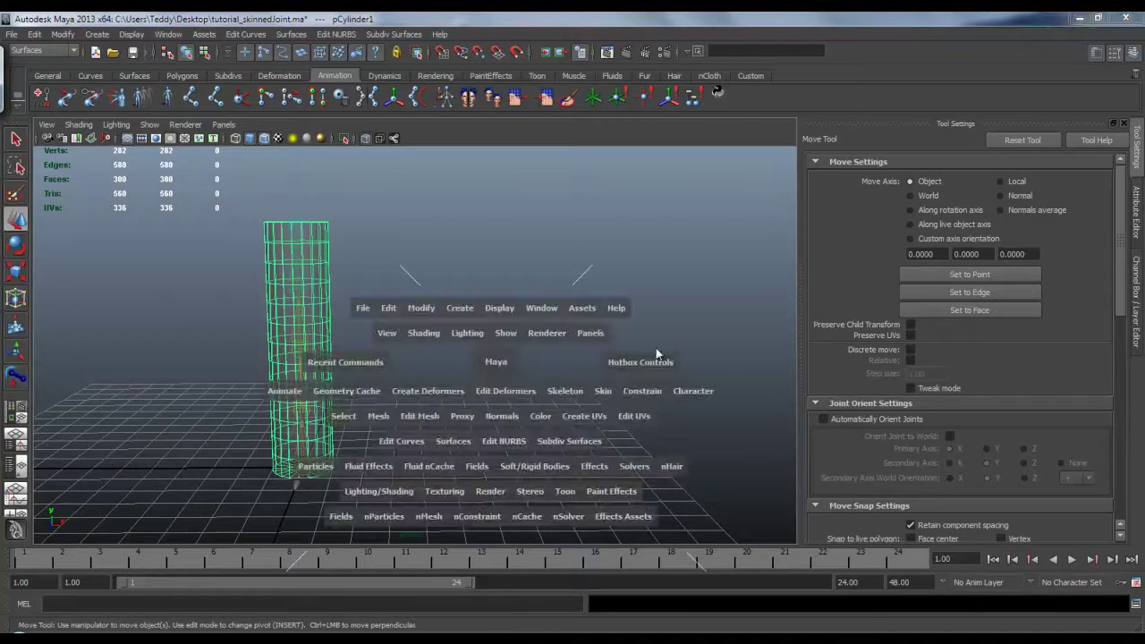
{"action": "left_click_drag", "start_coordinate": [601, 396], "coordinate": [766, 391]}
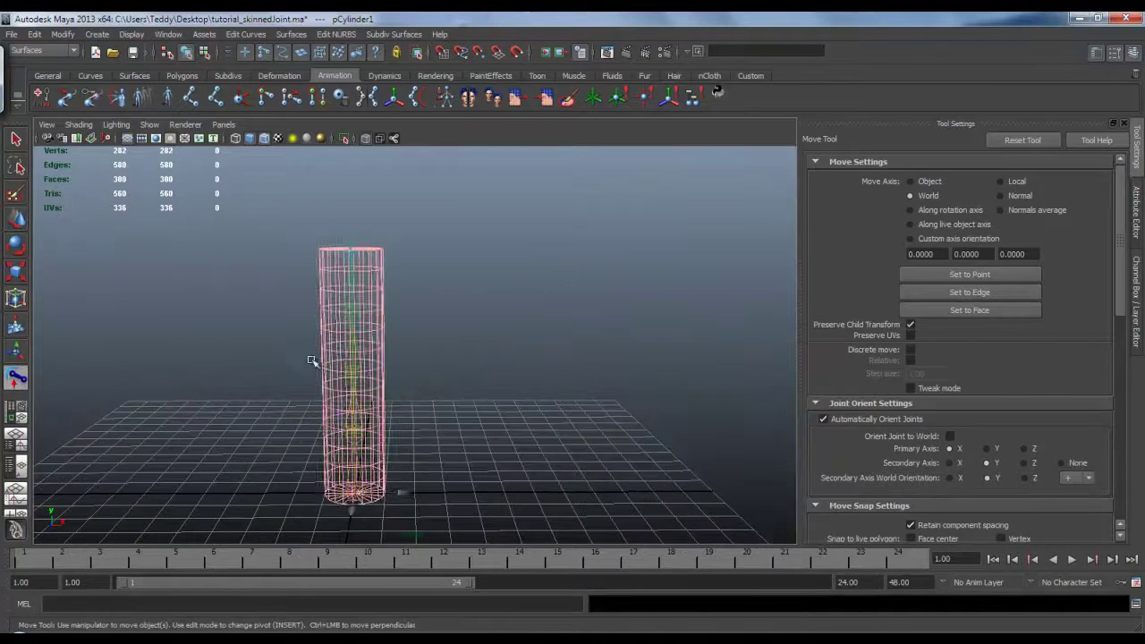
{"action": "left_click", "coordinate": [354, 381]}
{"action": "left_click_drag", "start_coordinate": [355, 381], "coordinate": [373, 401]}
{"action": "key", "text": "ctrl+z"}
Try moving the fourth and second joints of the chain inside the cylinder, undoing each move, and deselect everything.
{"action": "left_click", "coordinate": [353, 315]}
{"action": "left_click_drag", "start_coordinate": [354, 315], "coordinate": [437, 279]}
{"action": "key", "text": "ctrl+z"}
{"action": "left_click", "coordinate": [355, 436]}
{"action": "left_click_drag", "start_coordinate": [355, 437], "coordinate": [371, 461]}
{"action": "key", "text": "ctrl+z"}
{"action": "key", "text": "w"}
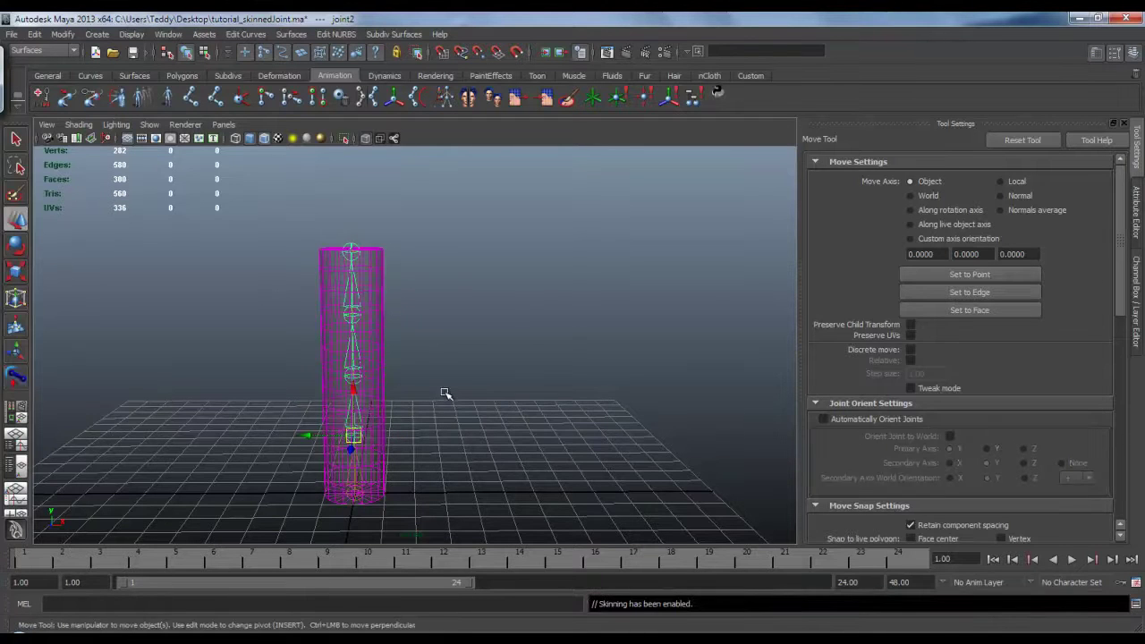
{"action": "left_click", "coordinate": [563, 358]}
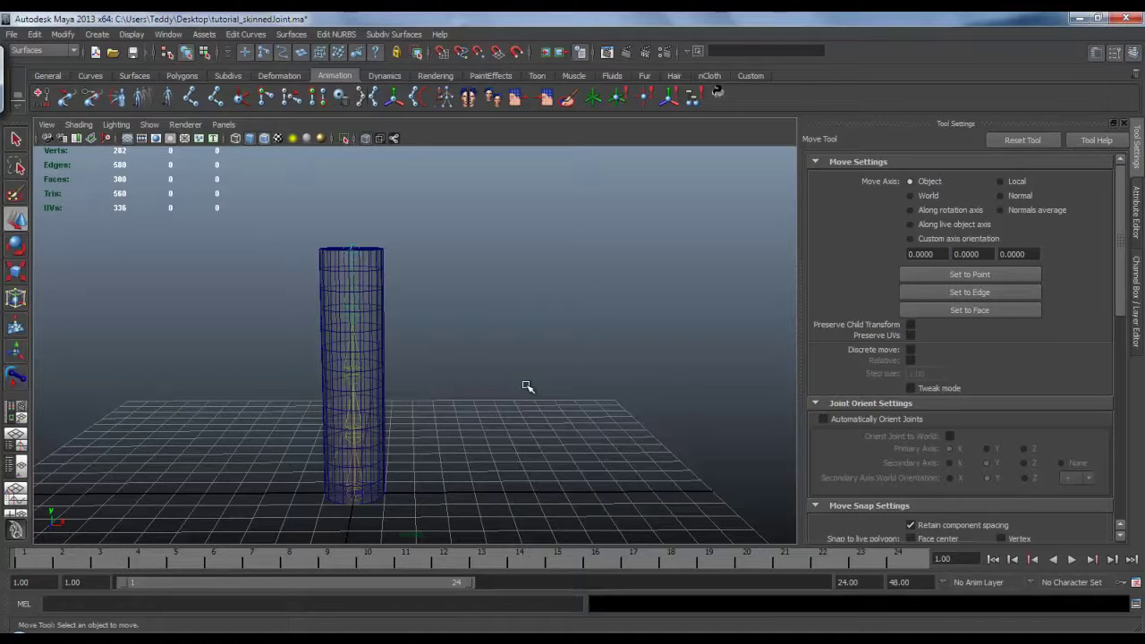
Select the cylinder and graph its input and output connections in the Node Editor.
{"action": "middle_click_drag", "start_coordinate": [408, 321], "coordinate": [390, 291], "text": "alt"}
{"action": "left_click", "coordinate": [362, 320]}
{"action": "left_click_drag", "start_coordinate": [537, 359], "coordinate": [628, 373], "text": "alt"}
{"action": "key", "text": "space"}
{"action": "left_click", "coordinate": [683, 291]}
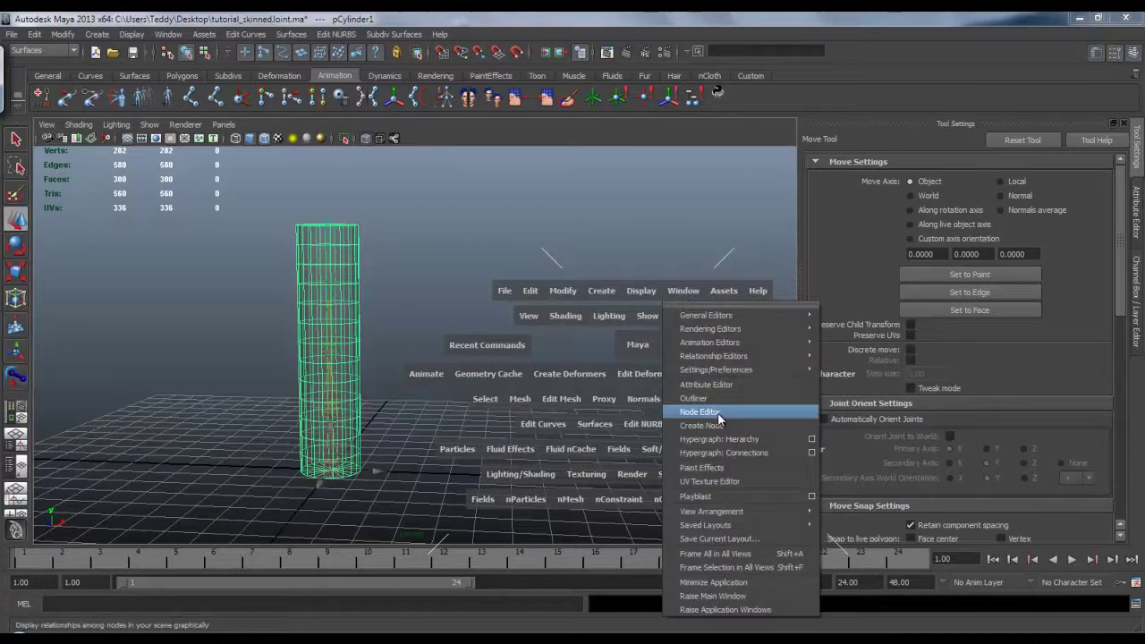
{"action": "left_click", "coordinate": [718, 410]}
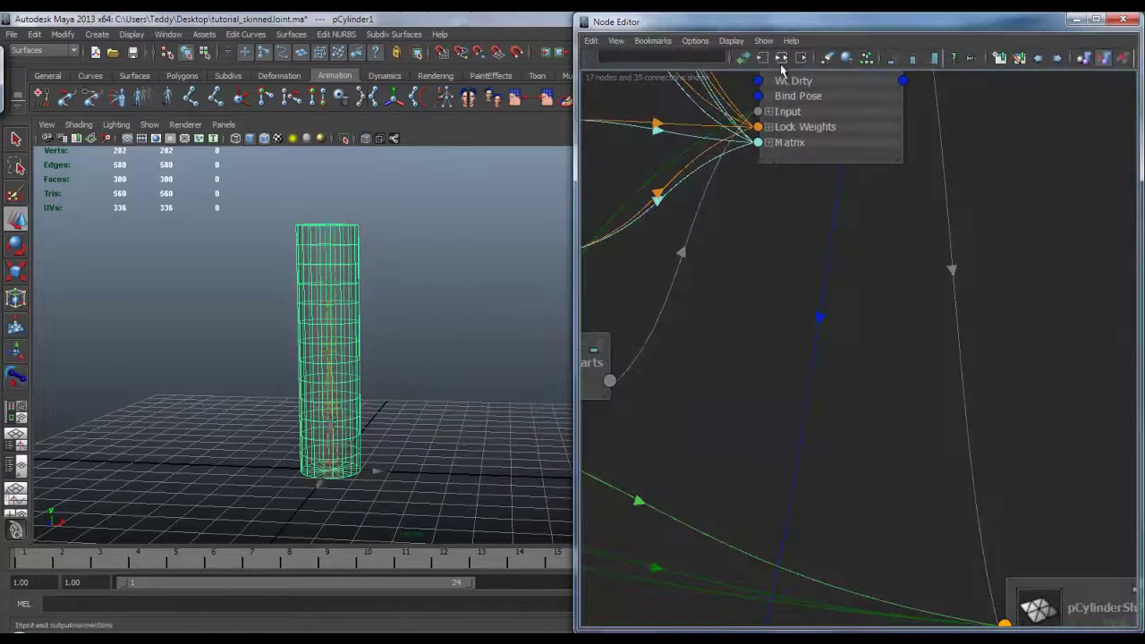
{"action": "left_click", "coordinate": [781, 59]}
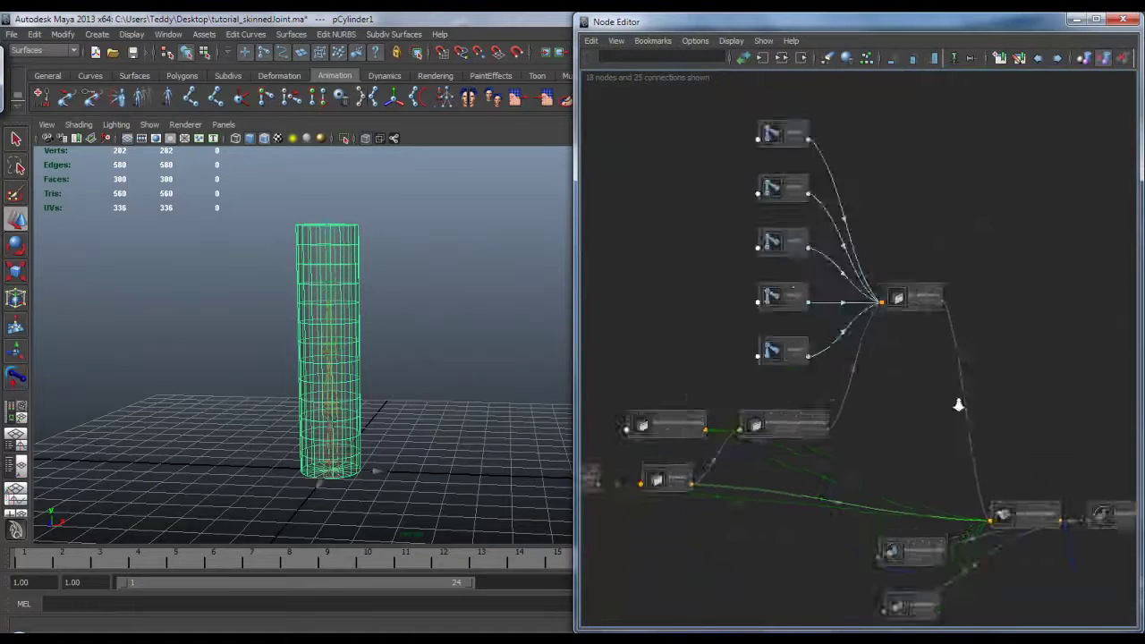
Show the connected attributes of the skinCluster1 node and move it beside the joint nodes.
{"action": "right_click_drag", "start_coordinate": [933, 285], "coordinate": [1001, 422], "text": "alt"}
{"action": "left_click_drag", "start_coordinate": [955, 259], "coordinate": [969, 195]}
{"action": "key", "text": "2"}
{"action": "middle_click_drag", "start_coordinate": [955, 311], "coordinate": [897, 441], "text": "alt"}
{"action": "scroll", "coordinate": [897, 442], "scroll_direction": "up", "scroll_amount": 1}
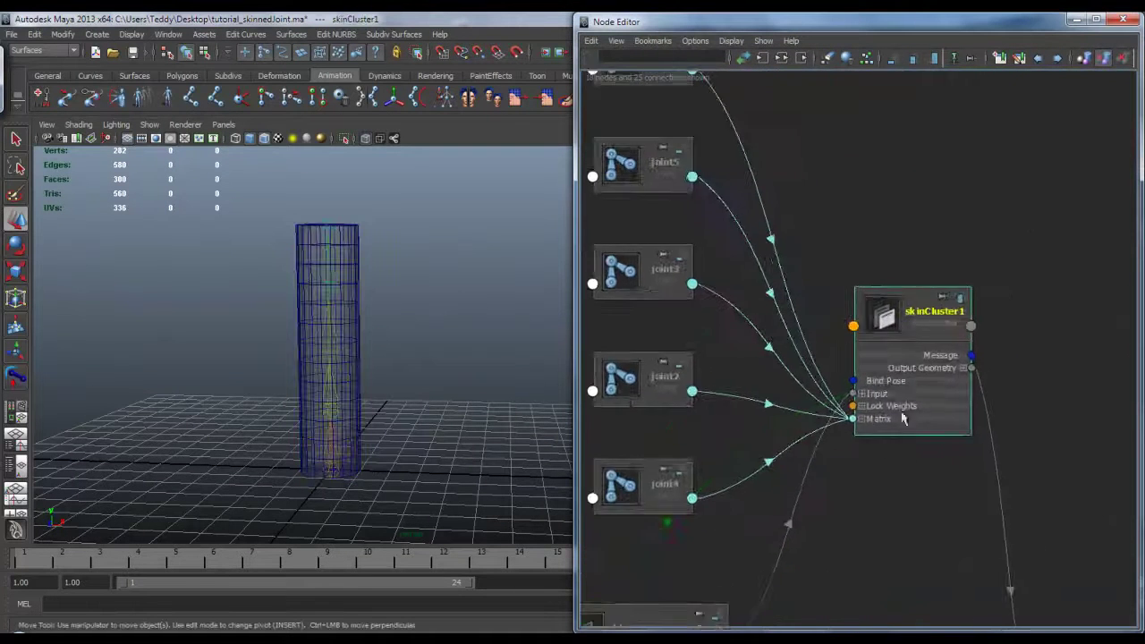
{"action": "left_click_drag", "start_coordinate": [923, 339], "coordinate": [939, 216]}
{"action": "middle_click_drag", "start_coordinate": [788, 258], "coordinate": [789, 367], "text": "alt"}
{"action": "scroll", "coordinate": [789, 367], "scroll_direction": "down", "scroll_amount": 2}
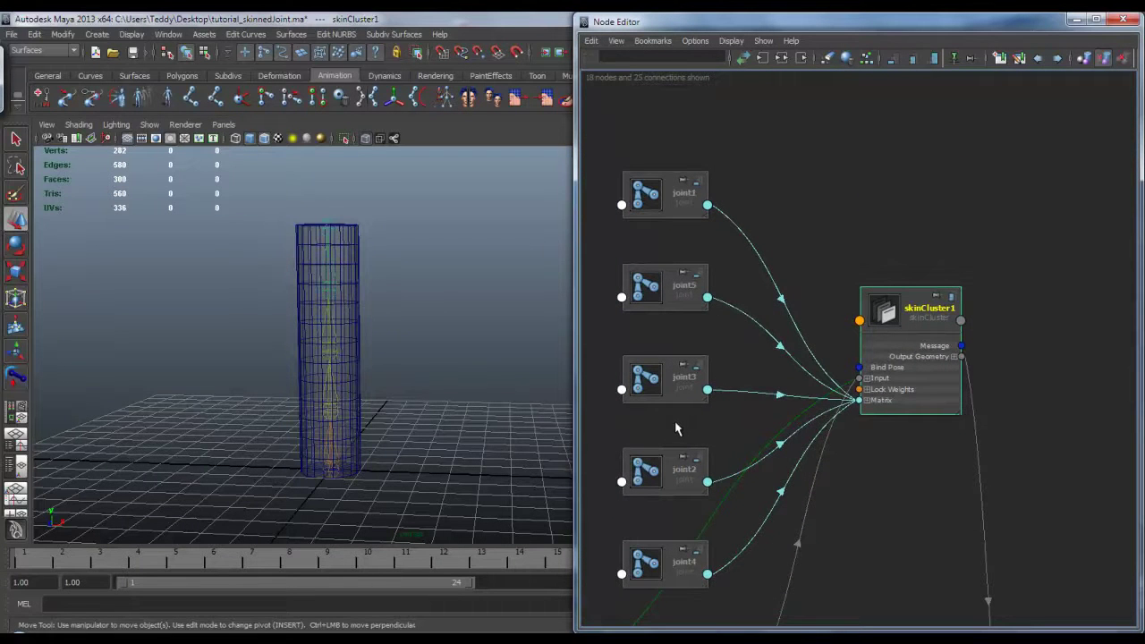
Expand the Matrix input of skinCluster1, show joint1's connected attributes, and move joint1 above joint5.
{"action": "left_click", "coordinate": [866, 401]}
{"action": "scroll", "coordinate": [838, 475], "scroll_direction": "up", "scroll_amount": 2}
{"action": "middle_click_drag", "start_coordinate": [856, 525], "coordinate": [911, 569], "text": "alt"}
{"action": "left_click", "coordinate": [668, 161]}
{"action": "key", "text": "2"}
{"action": "left_click_drag", "start_coordinate": [679, 175], "coordinate": [669, 128]}
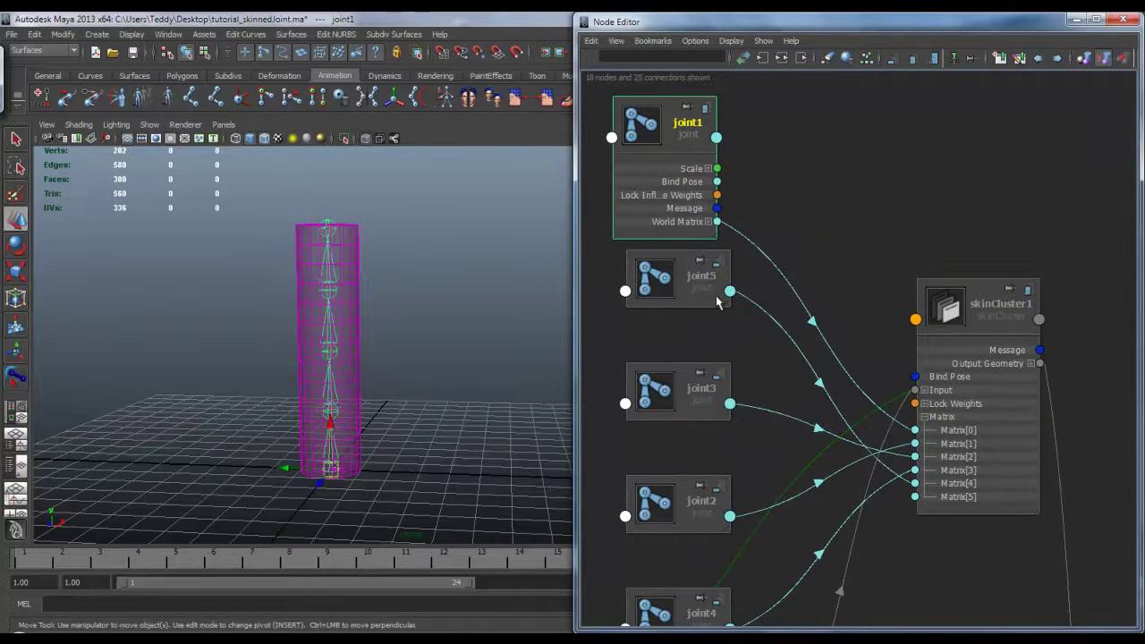
Show all attributes of the skinCluster1 node and expand its Bind Pre Matrix entries.
{"action": "middle_click_drag", "start_coordinate": [774, 394], "coordinate": [733, 355], "text": "alt"}
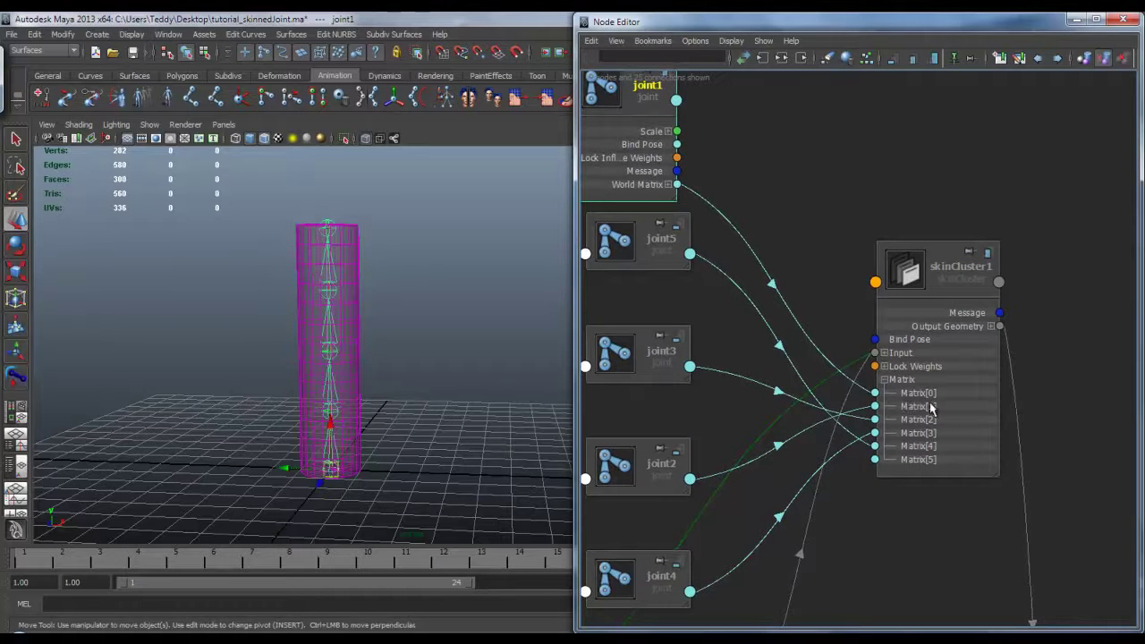
{"action": "left_click", "coordinate": [934, 284]}
{"action": "scroll", "coordinate": [904, 302], "scroll_direction": "up", "scroll_amount": 2}
{"action": "right_click", "coordinate": [936, 203]}
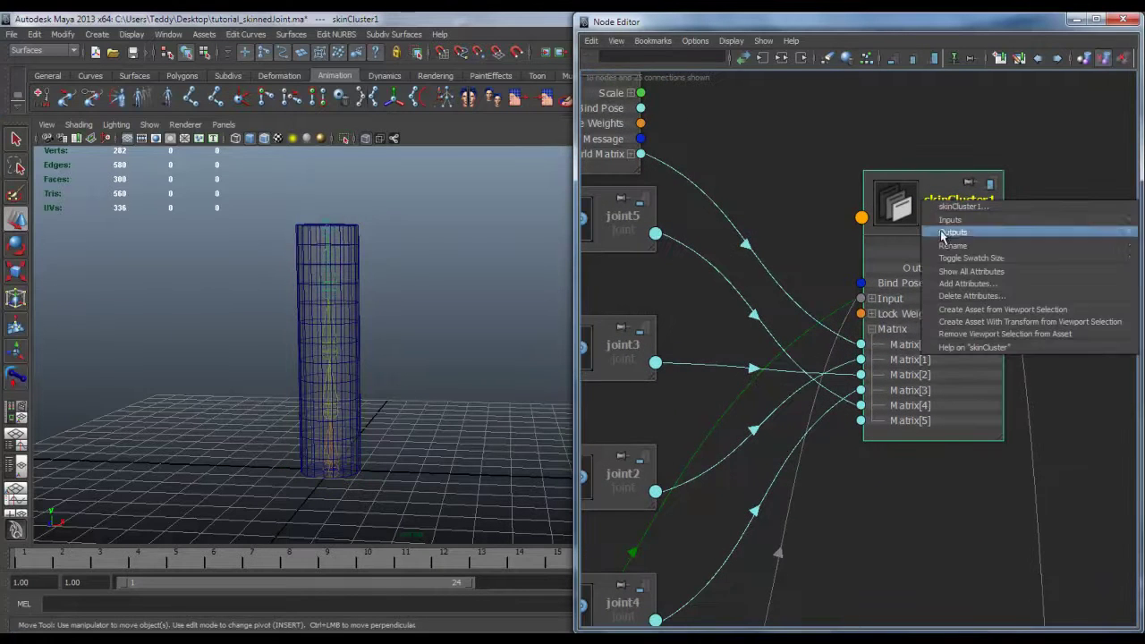
{"action": "left_click", "coordinate": [1004, 273]}
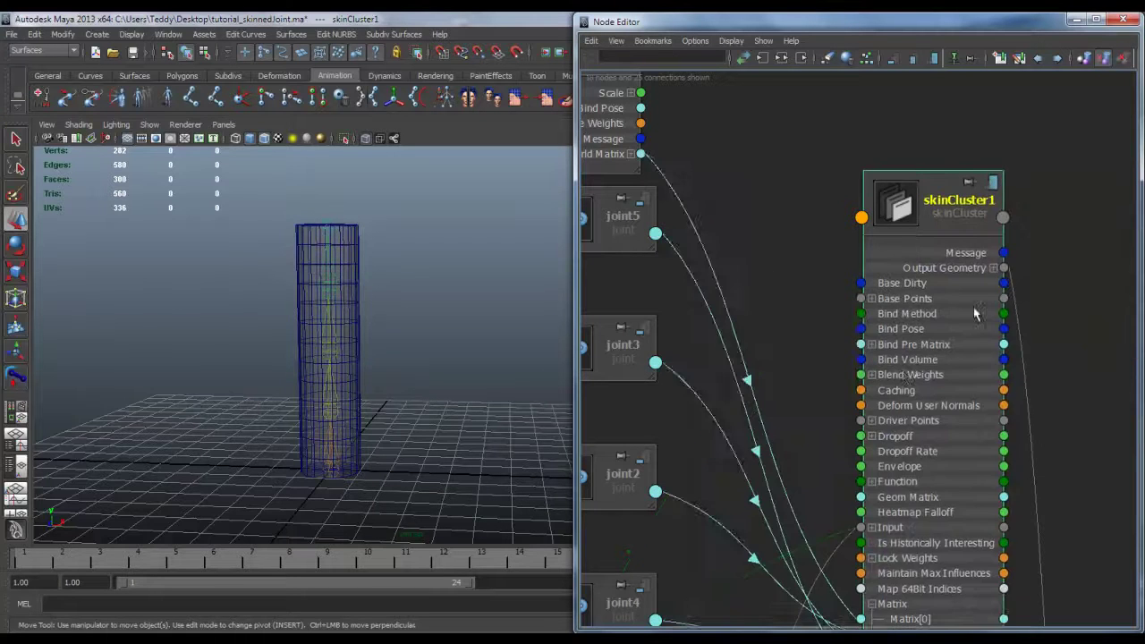
{"action": "scroll", "coordinate": [885, 318], "scroll_direction": "up", "scroll_amount": 2}
{"action": "left_click", "coordinate": [885, 266]}
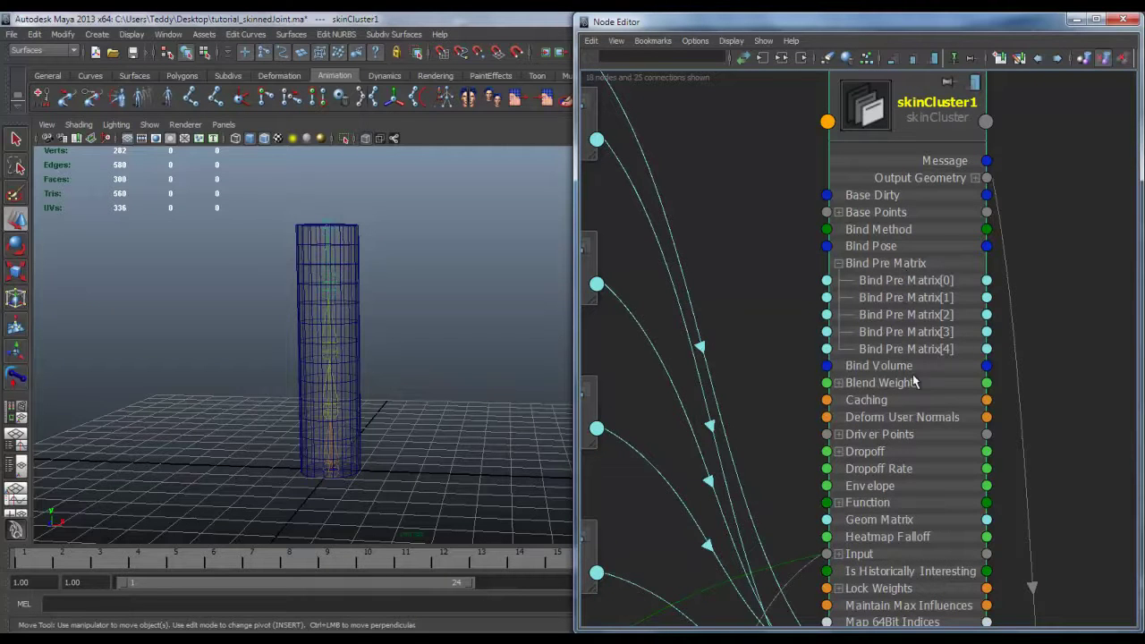
Examine the Bind Pre Matrix entries of skinCluster1 against the Matrix inputs fed by the joints' world matrices.
{"action": "scroll", "coordinate": [923, 412], "scroll_direction": "down", "scroll_amount": 1}
{"action": "middle_click_drag", "start_coordinate": [914, 424], "coordinate": [920, 274], "text": "alt"}
{"action": "middle_click_drag", "start_coordinate": [846, 240], "coordinate": [812, 353], "text": "alt"}
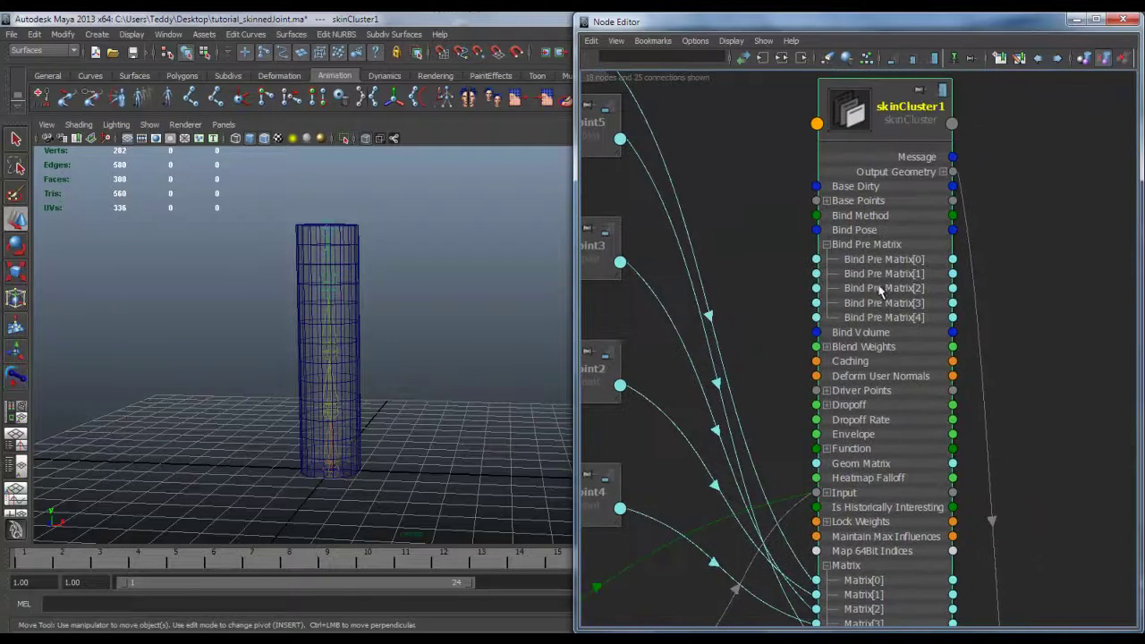
{"action": "scroll", "coordinate": [883, 304], "scroll_direction": "down", "scroll_amount": 3}
{"action": "scroll", "coordinate": [841, 195], "scroll_direction": "down", "scroll_amount": 1}
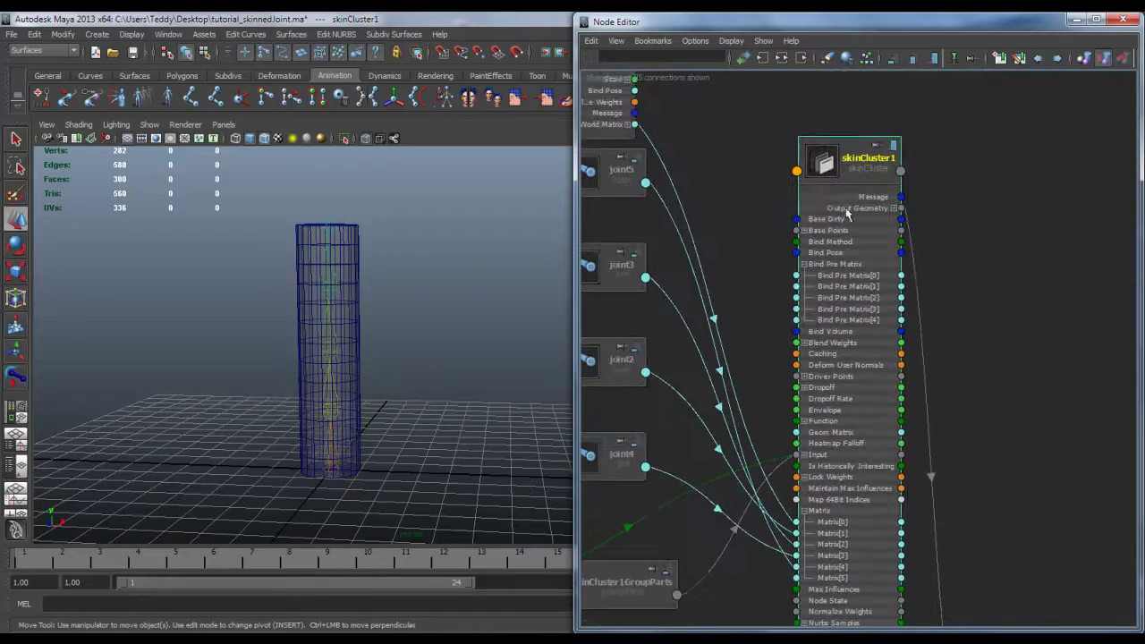
{"action": "middle_click_drag", "start_coordinate": [850, 313], "coordinate": [856, 244], "text": "alt"}
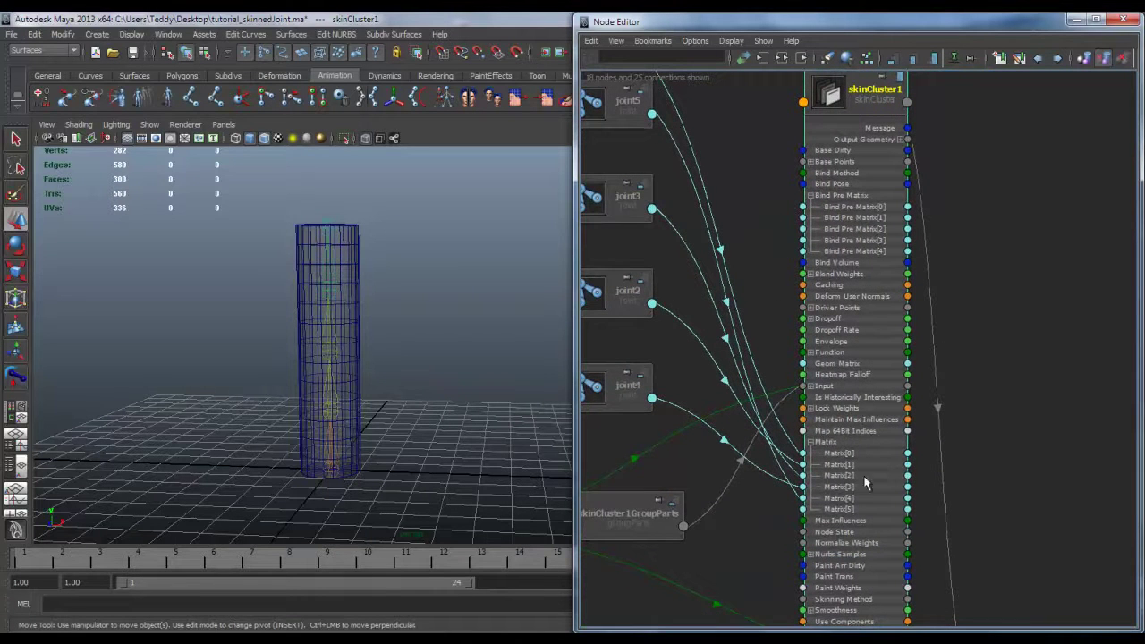
{"action": "middle_click_drag", "start_coordinate": [723, 260], "coordinate": [744, 280], "text": "alt"}
{"action": "middle_click_drag", "start_coordinate": [671, 129], "coordinate": [732, 235], "text": "alt"}
{"action": "middle_click_drag", "start_coordinate": [794, 269], "coordinate": [763, 236], "text": "alt"}
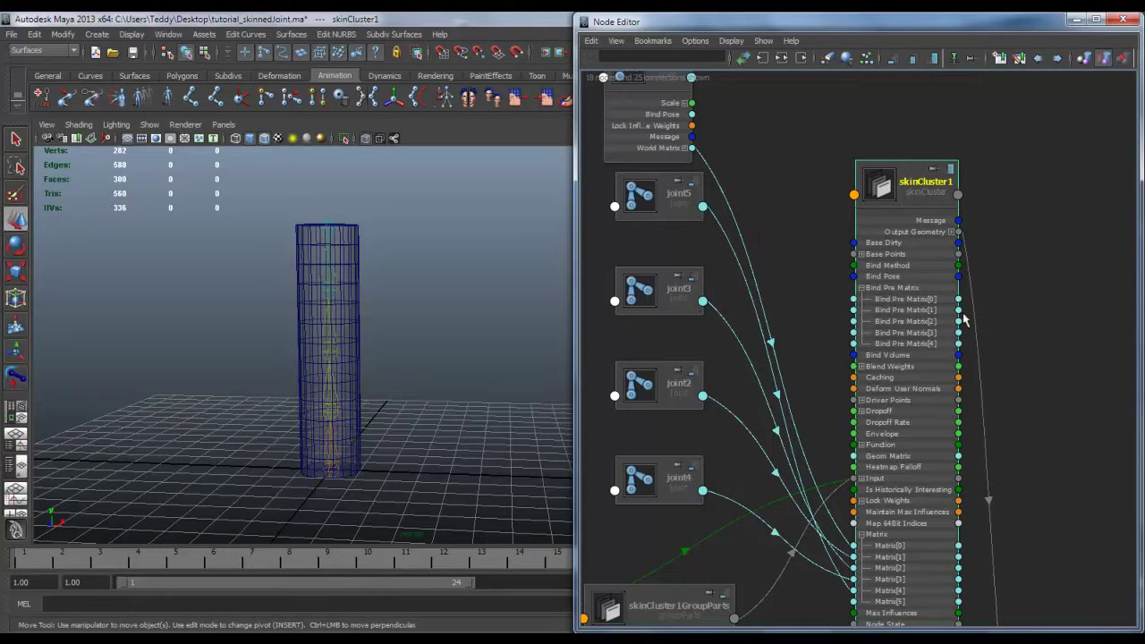
{"action": "scroll", "coordinate": [900, 313], "scroll_direction": "up", "scroll_amount": 2}
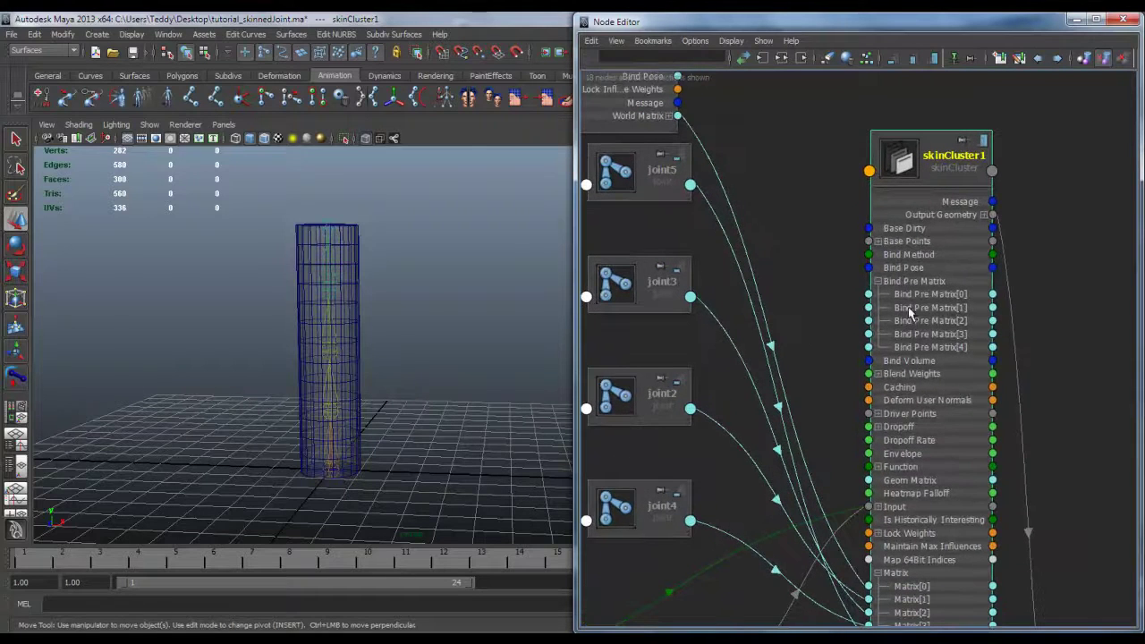
{"action": "middle_click_drag", "start_coordinate": [914, 306], "coordinate": [942, 337], "text": "alt"}
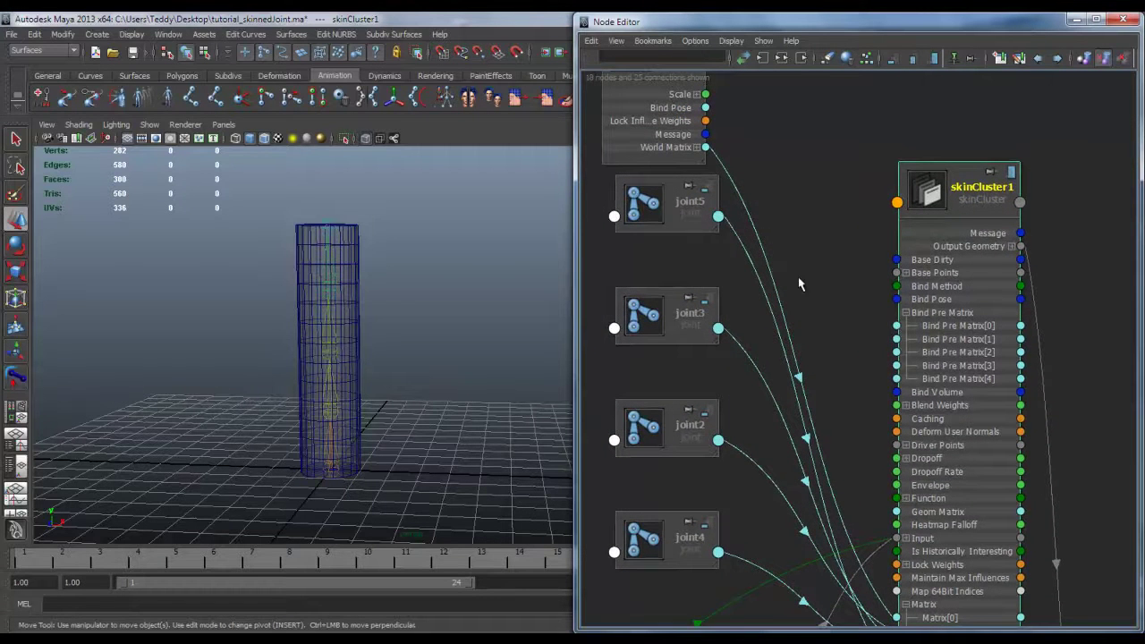
{"action": "scroll", "coordinate": [803, 286], "scroll_direction": "down", "scroll_amount": 2}
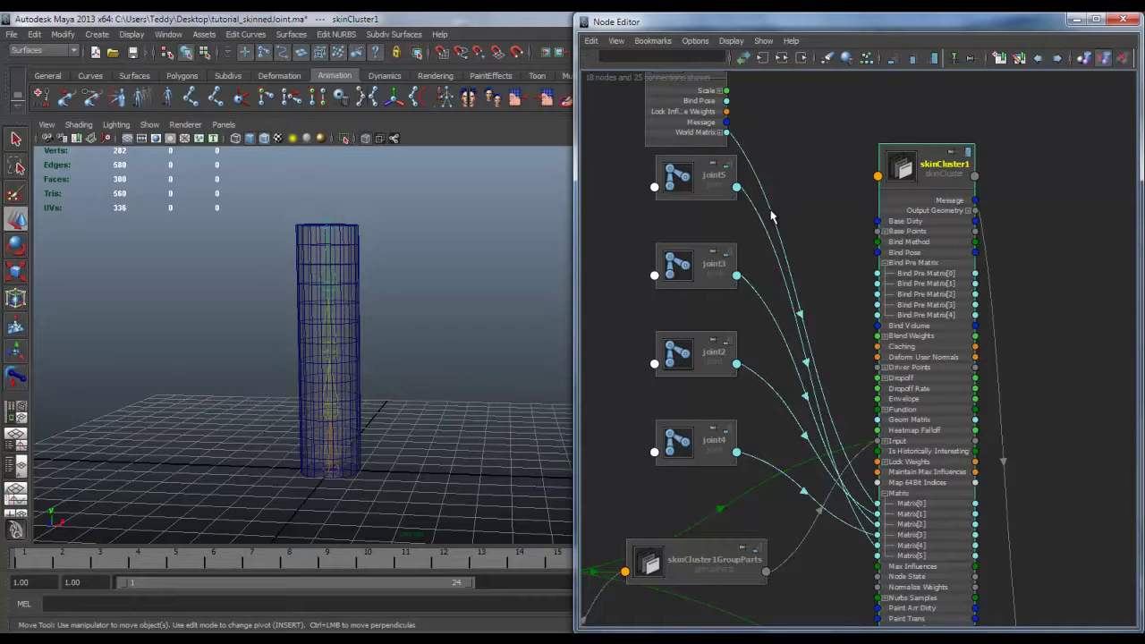
{"action": "right_click_drag", "start_coordinate": [771, 216], "coordinate": [877, 534], "text": "alt"}
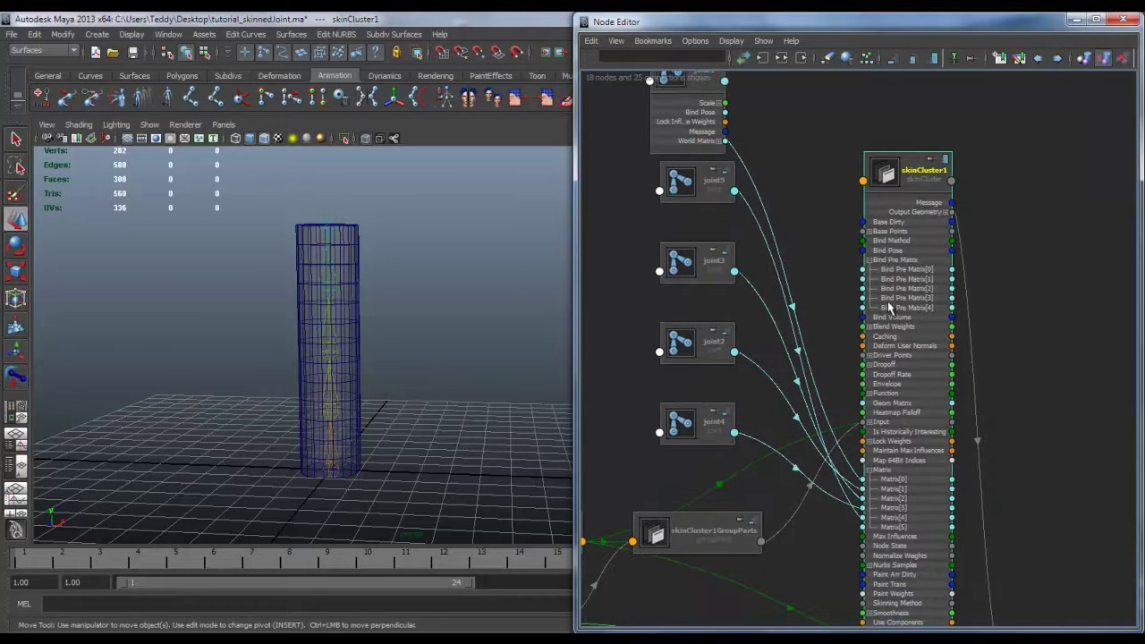
{"action": "middle_click_drag", "start_coordinate": [856, 290], "coordinate": [877, 339], "text": "alt"}
Select the joint1 node and switch the main workspace to the Outliner and perspective layout.
{"action": "left_click", "coordinate": [715, 139]}
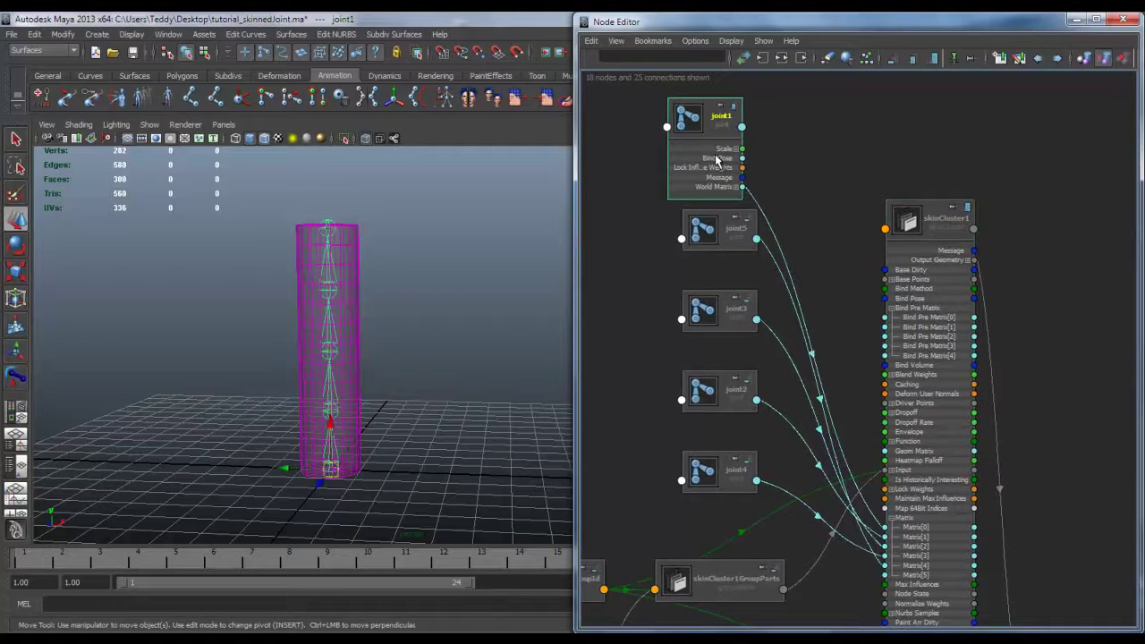
{"action": "left_click_drag", "start_coordinate": [467, 327], "coordinate": [483, 381], "text": "alt"}
{"action": "key", "text": "space"}
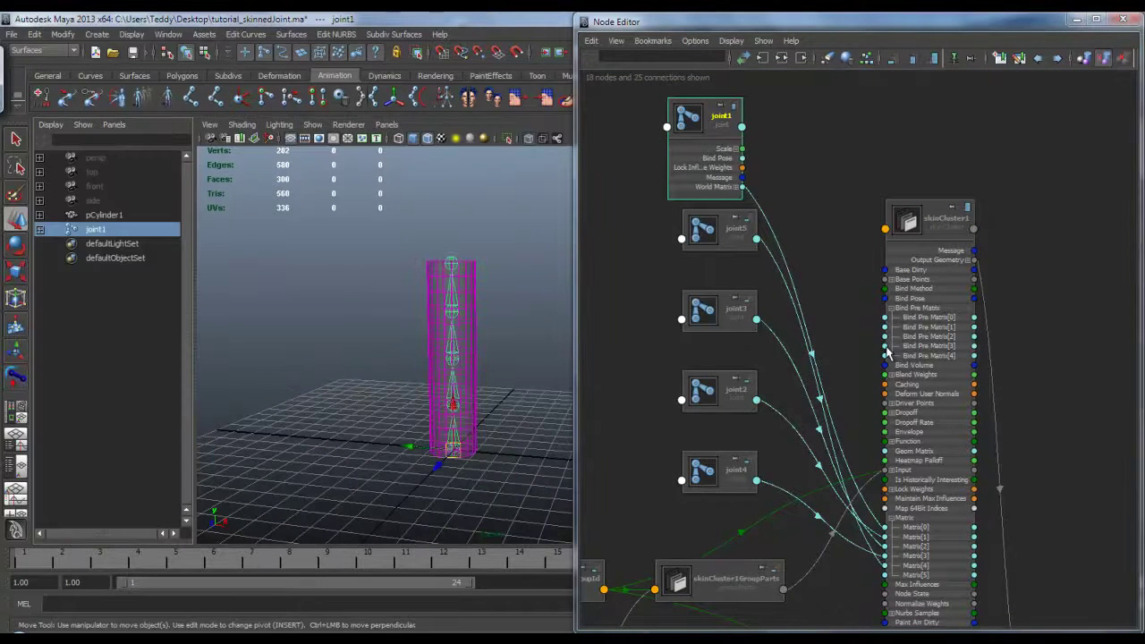
{"action": "scroll", "coordinate": [888, 353], "scroll_direction": "up", "scroll_amount": 5}
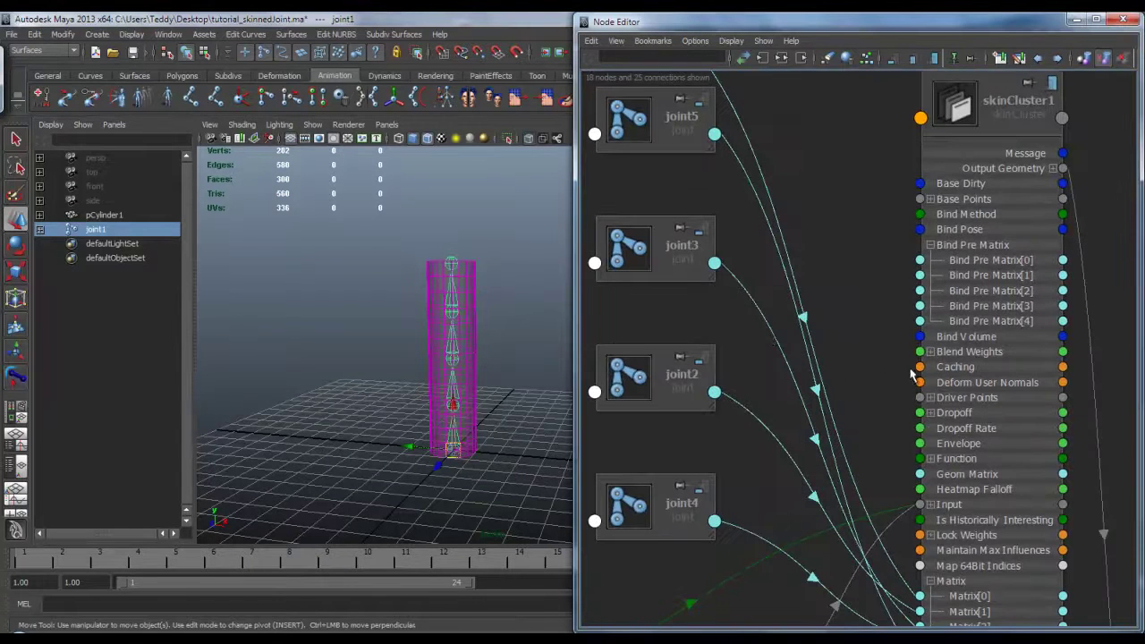
{"action": "left_click_drag", "start_coordinate": [432, 360], "coordinate": [420, 380], "text": "alt"}
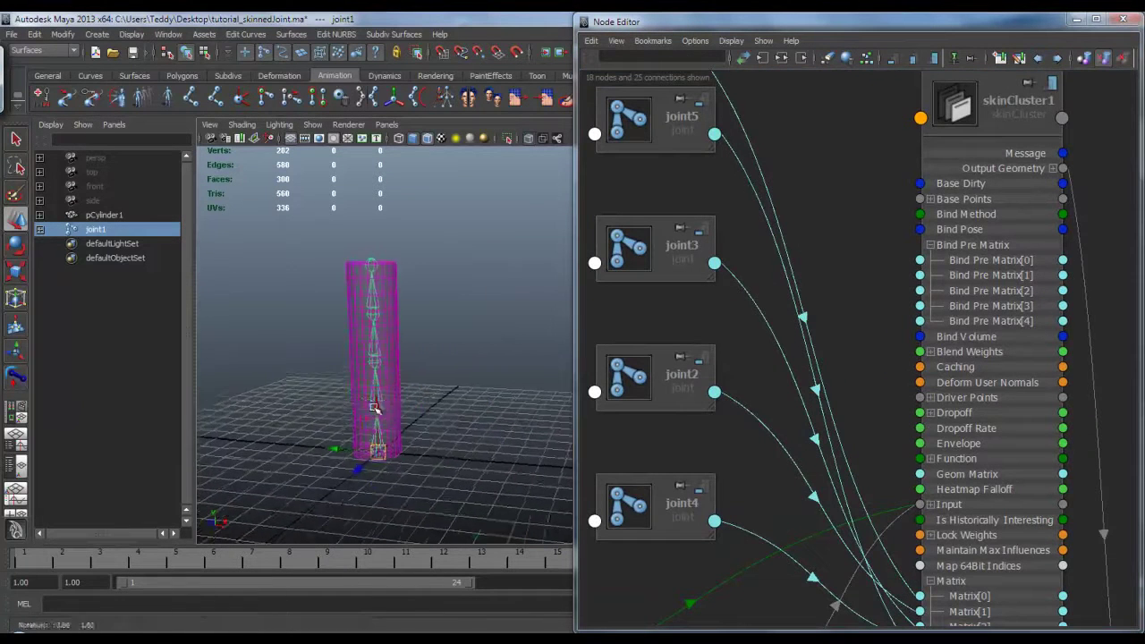
Clear the selection and create a polygon cube at the origin, at the base of the cylinder.
{"action": "left_click", "coordinate": [463, 398]}
{"action": "right_click_drag", "start_coordinate": [470, 483], "coordinate": [456, 429], "text": "shift"}
{"action": "left_click_drag", "start_coordinate": [401, 479], "coordinate": [385, 440], "text": "alt"}
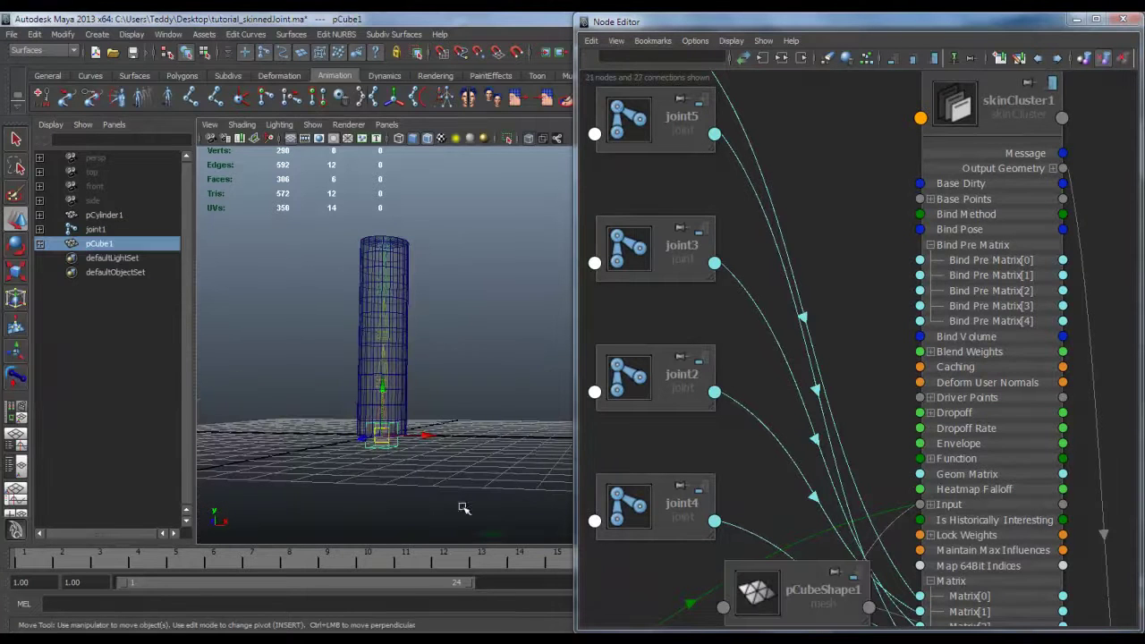
Minimize the Node Editor and display the Channel Box for the new cube.
{"action": "left_click", "coordinate": [1076, 18]}
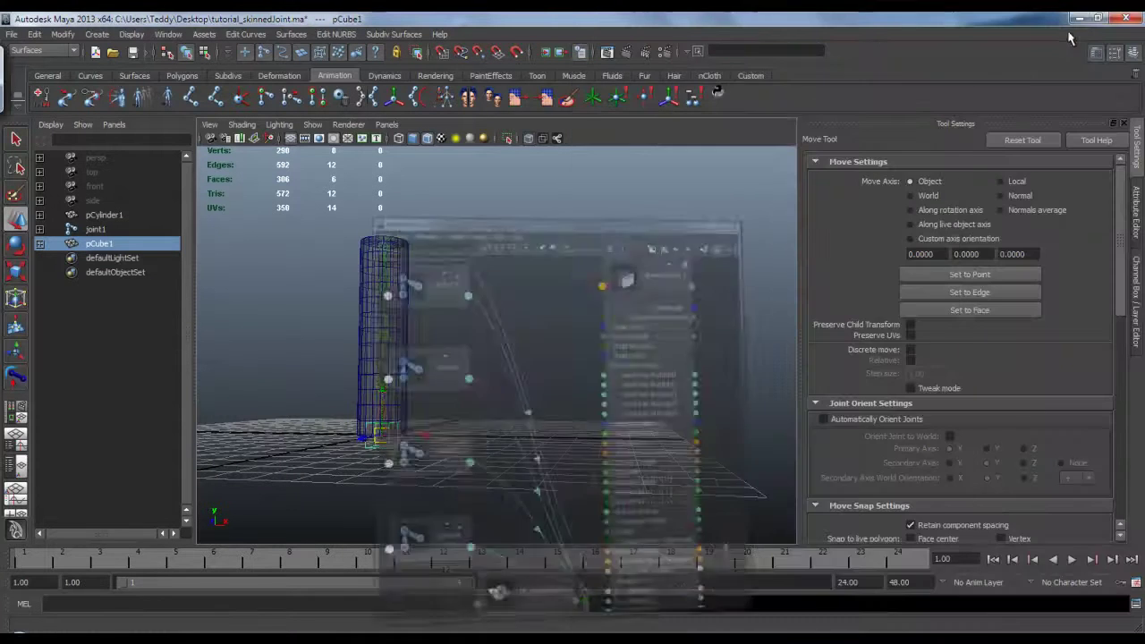
{"action": "left_click_drag", "start_coordinate": [510, 378], "coordinate": [519, 382], "text": "alt"}
{"action": "key", "text": "ctrl+a"}
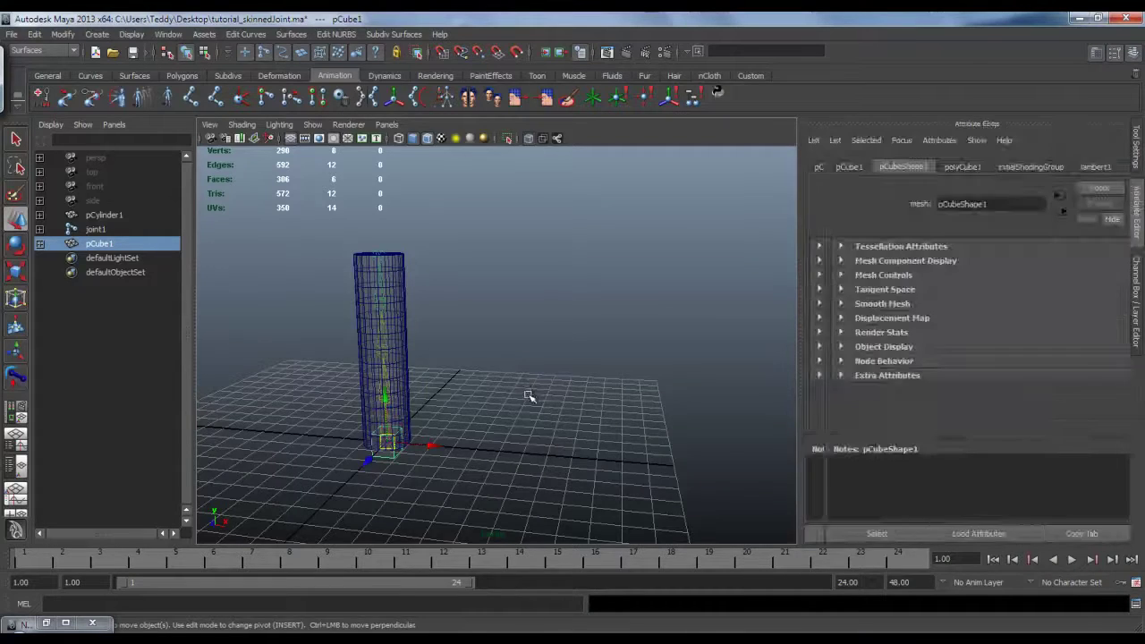
{"action": "key", "text": "ctrl+a"}
Try moving the top joint of the cylinder, then undo the moves and restore the cube's selection.
{"action": "left_click", "coordinate": [426, 244]}
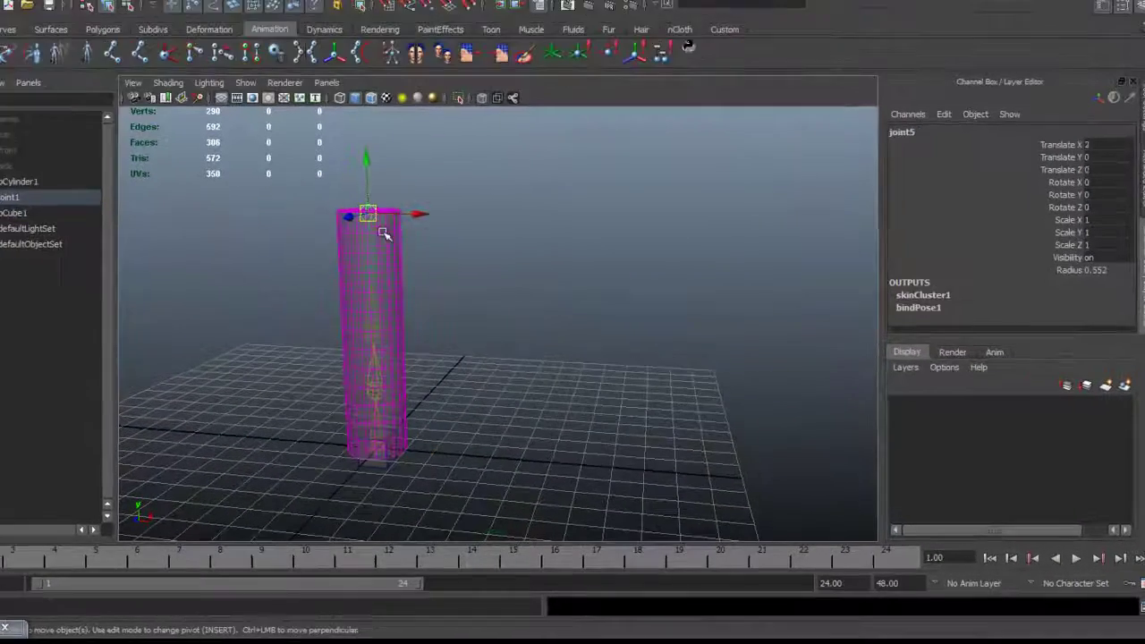
{"action": "left_click_drag", "start_coordinate": [426, 243], "coordinate": [356, 228]}
{"action": "key", "text": "ctrl+z"}
{"action": "left_click_drag", "start_coordinate": [188, 140], "coordinate": [238, 129]}
{"action": "key", "text": "ctrl+z"}
{"action": "key", "text": "ctrl+z"}
Snap the cube to the top joint by parenting it, setting its translate and rotate values to 0, and unparenting it.
{"action": "left_click", "coordinate": [278, 157], "text": "shift"}
{"action": "key", "text": "p"}
{"action": "left_click_drag", "start_coordinate": [1118, 84], "coordinate": [1118, 154]}
{"action": "type", "text": "0"}
{"action": "key", "text": "Return"}
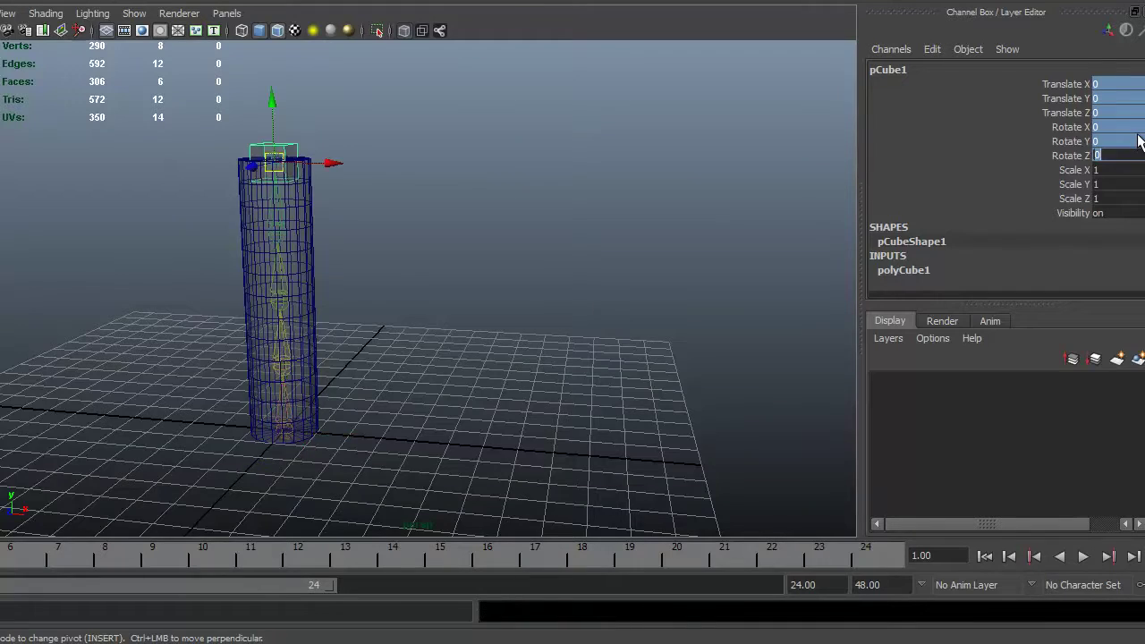
{"action": "left_click_drag", "start_coordinate": [440, 327], "coordinate": [455, 292], "text": "alt"}
{"action": "key", "text": "shift+p"}
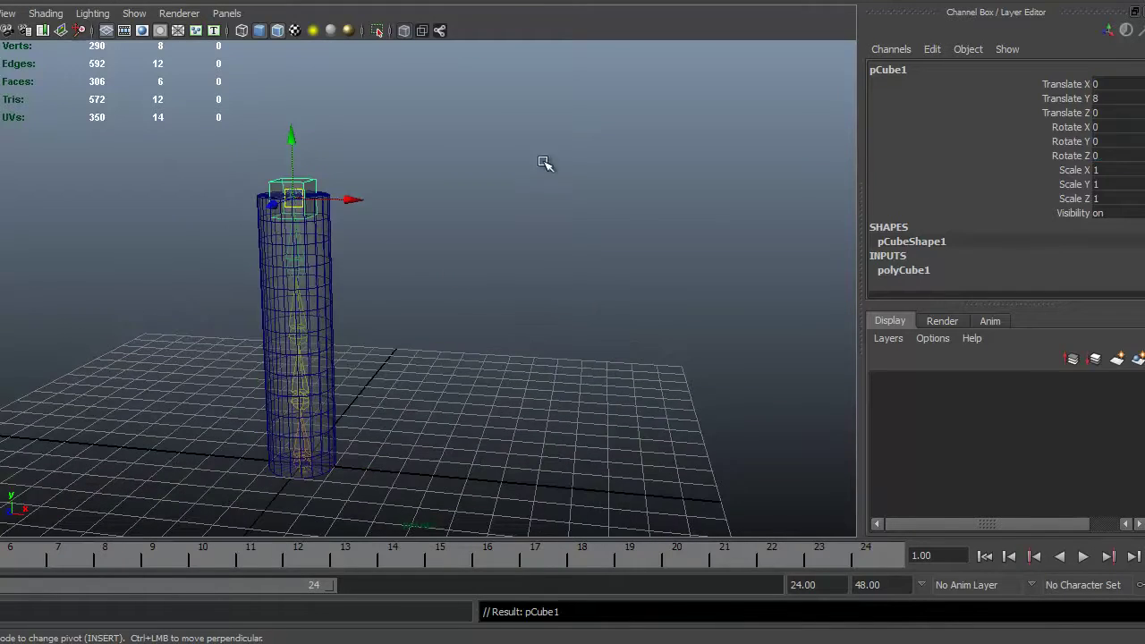
Bring the Node Editor back up and move the pCube1 node next to the skinCluster1 node.
{"action": "left_click_drag", "start_coordinate": [544, 274], "coordinate": [526, 249], "text": "alt"}
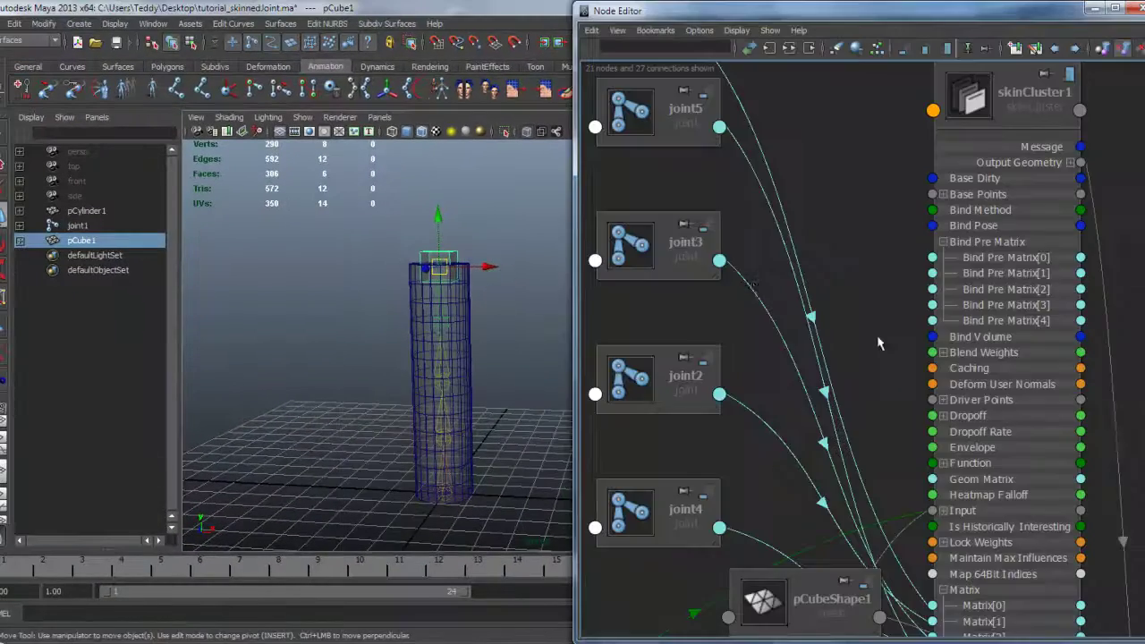
{"action": "scroll", "coordinate": [841, 552], "scroll_direction": "up", "scroll_amount": 3}
{"action": "scroll", "coordinate": [841, 552], "scroll_direction": "down", "scroll_amount": 3}
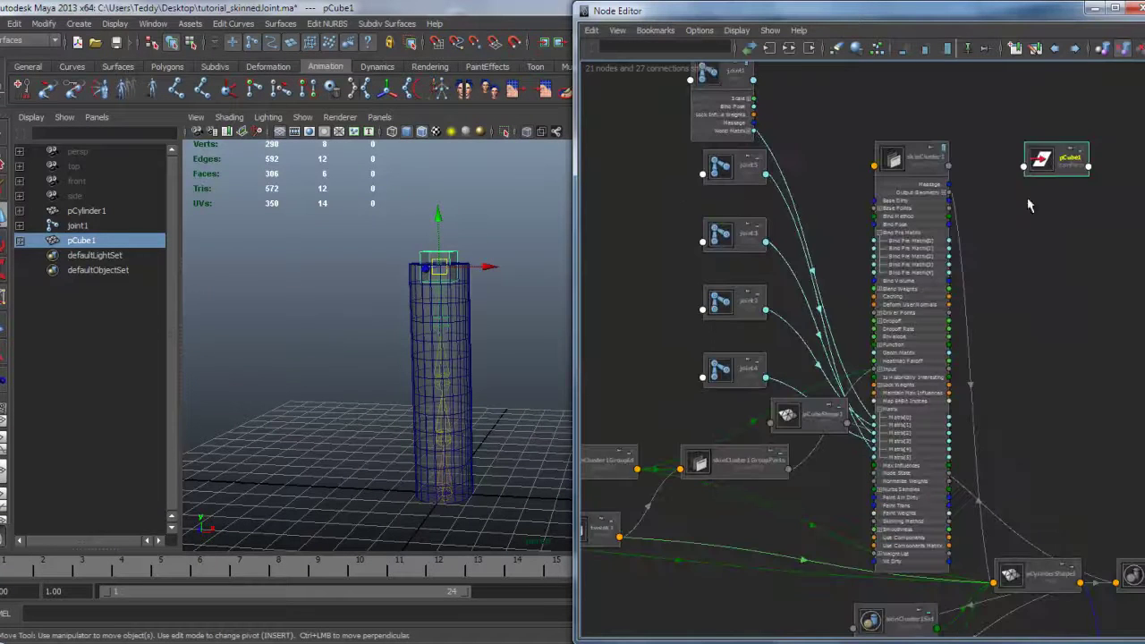
{"action": "left_click_drag", "start_coordinate": [1059, 159], "coordinate": [851, 121]}
{"action": "scroll", "coordinate": [851, 125], "scroll_direction": "up", "scroll_amount": 3}
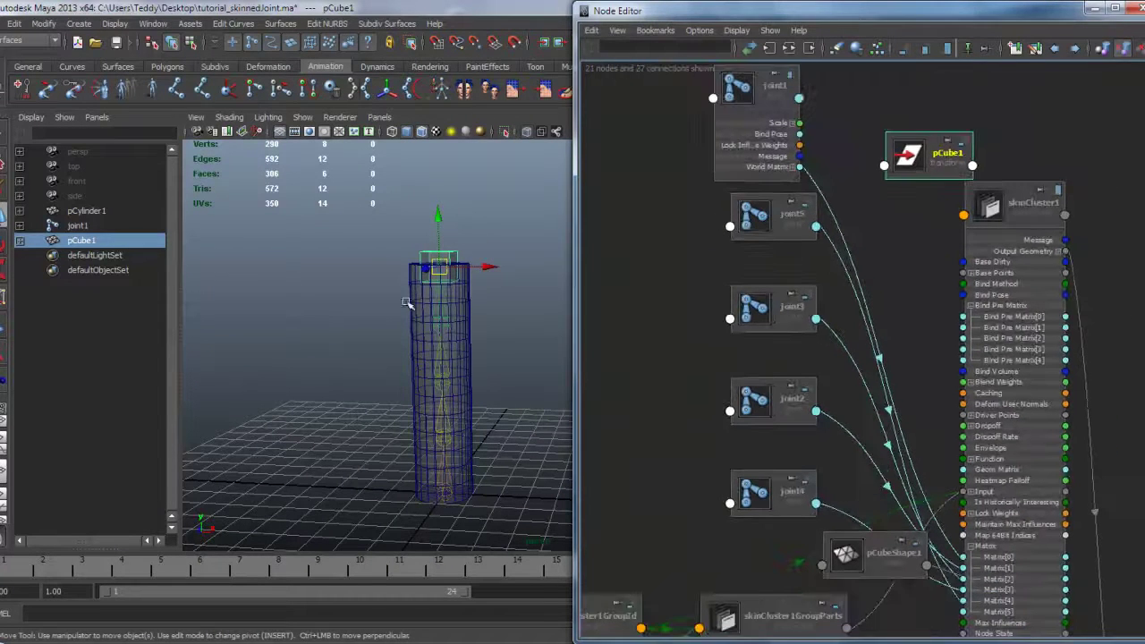
Select the top joint, move its joint5 node out of the way, and place the pCube1 node between the joint nodes and skinCluster1.
{"action": "left_click", "coordinate": [312, 281]}
{"action": "left_click", "coordinate": [446, 261]}
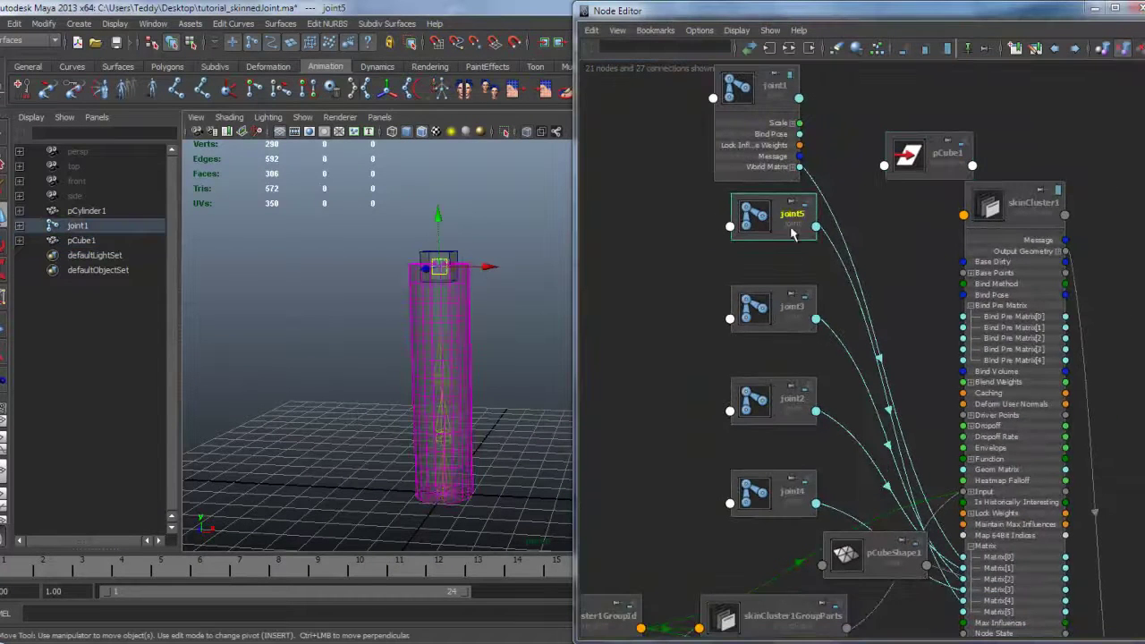
{"action": "left_click_drag", "start_coordinate": [784, 228], "coordinate": [781, 530]}
{"action": "middle_click_drag", "start_coordinate": [806, 449], "coordinate": [725, 441], "text": "alt"}
{"action": "right_click_drag", "start_coordinate": [725, 441], "coordinate": [1024, 572], "text": "alt"}
{"action": "middle_click_drag", "start_coordinate": [944, 259], "coordinate": [920, 615], "text": "alt"}
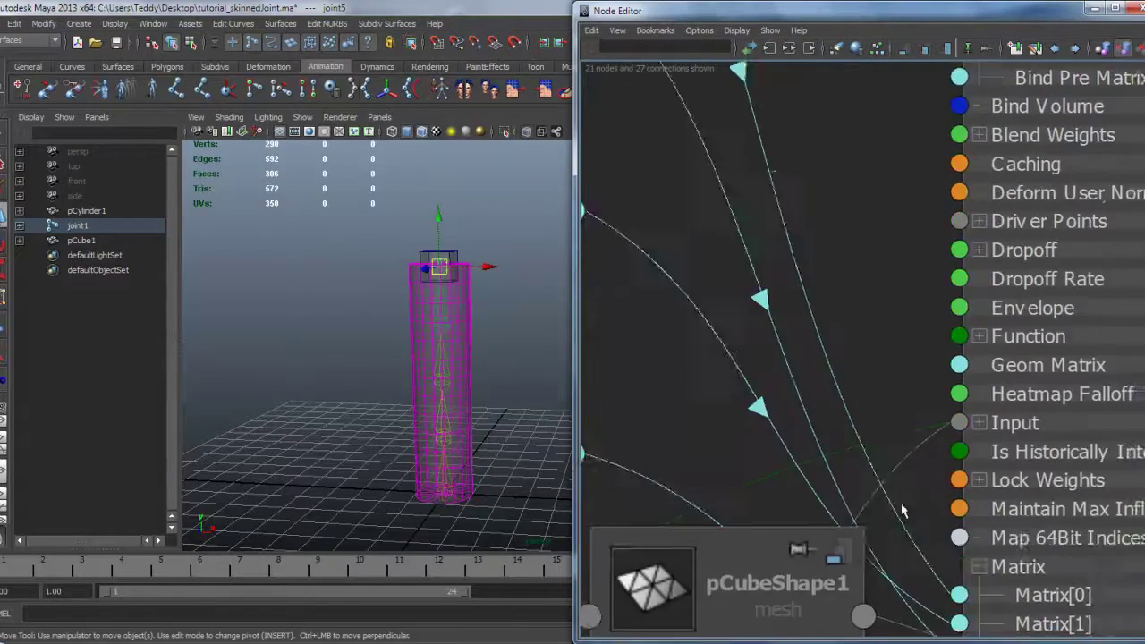
{"action": "middle_click_drag", "start_coordinate": [871, 313], "coordinate": [890, 516], "text": "alt"}
{"action": "right_click_drag", "start_coordinate": [891, 516], "coordinate": [802, 263], "text": "alt"}
{"action": "middle_click_drag", "start_coordinate": [802, 263], "coordinate": [780, 432], "text": "alt"}
{"action": "left_click_drag", "start_coordinate": [844, 279], "coordinate": [754, 383]}
{"action": "middle_click_drag", "start_coordinate": [810, 388], "coordinate": [810, 298], "text": "alt"}
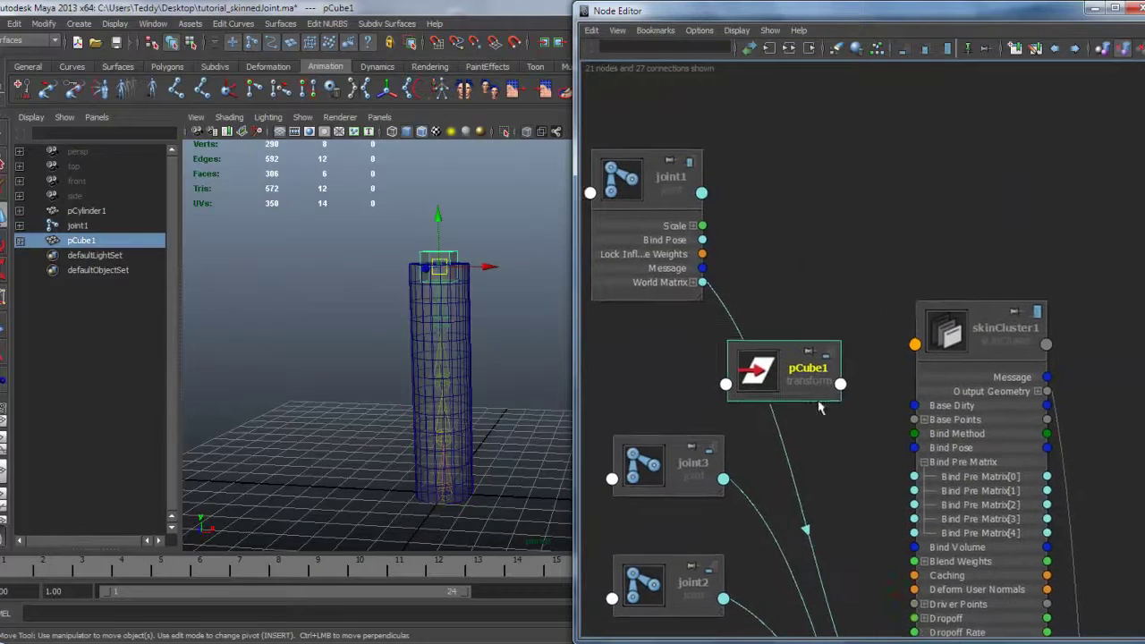
Connect pCube1's World Matrix[0] output to skinCluster1's Bind Pre Matrix[4] input.
{"action": "right_click_drag", "start_coordinate": [811, 299], "coordinate": [864, 345], "text": "alt"}
{"action": "middle_click_drag", "start_coordinate": [863, 345], "coordinate": [841, 279], "text": "alt"}
{"action": "left_click", "coordinate": [777, 190]}
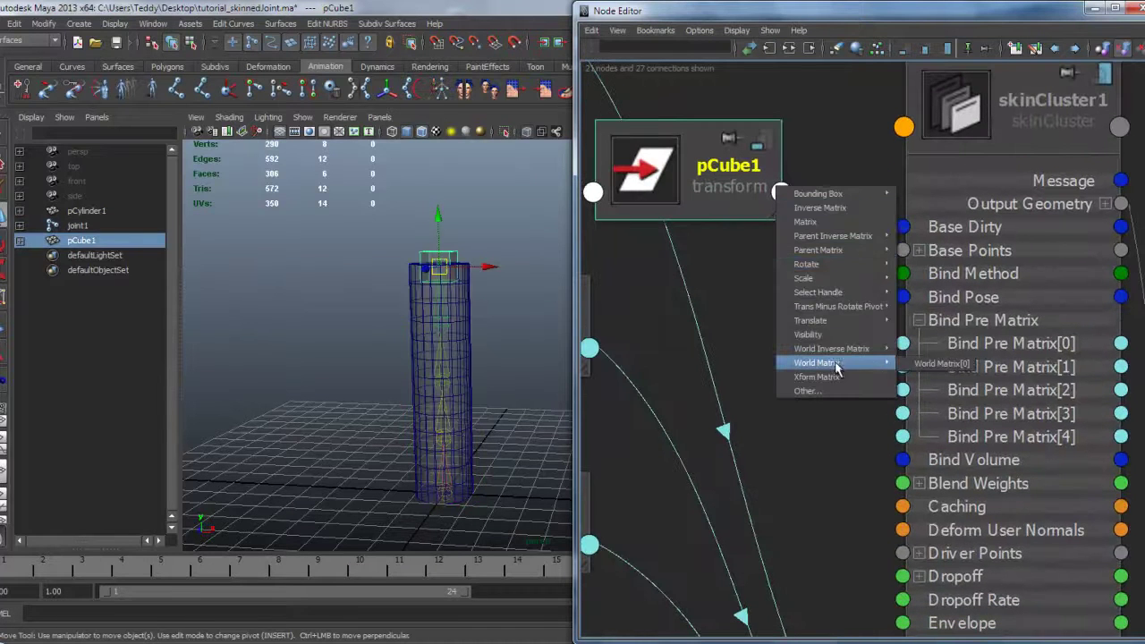
{"action": "mouse_move", "coordinate": [890, 365]}
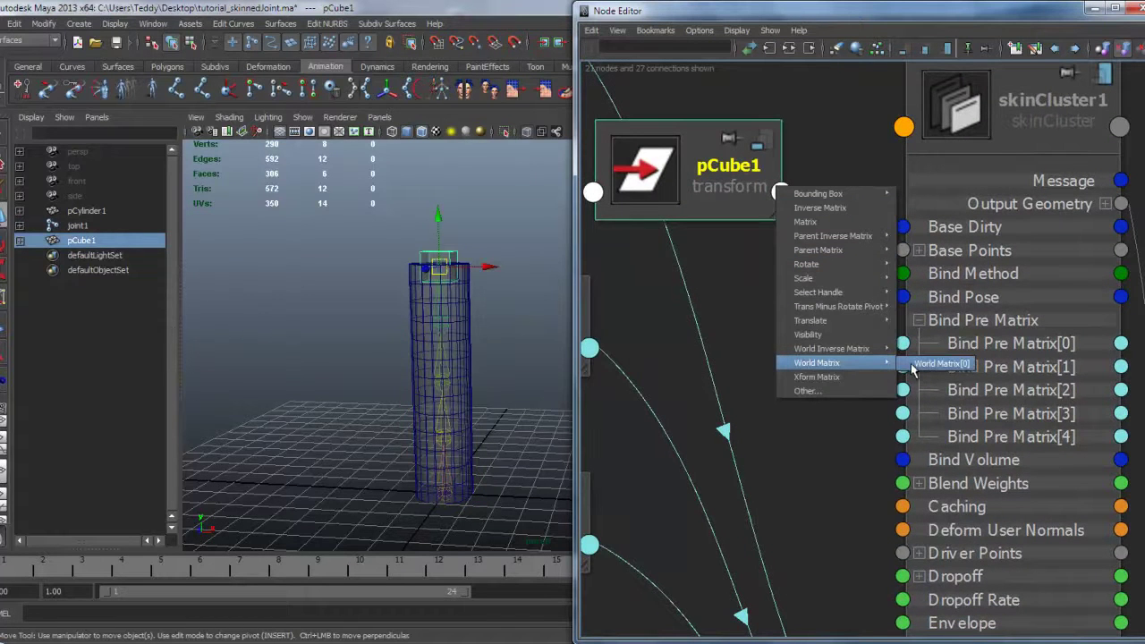
{"action": "left_click", "coordinate": [930, 364]}
{"action": "left_click", "coordinate": [902, 436]}
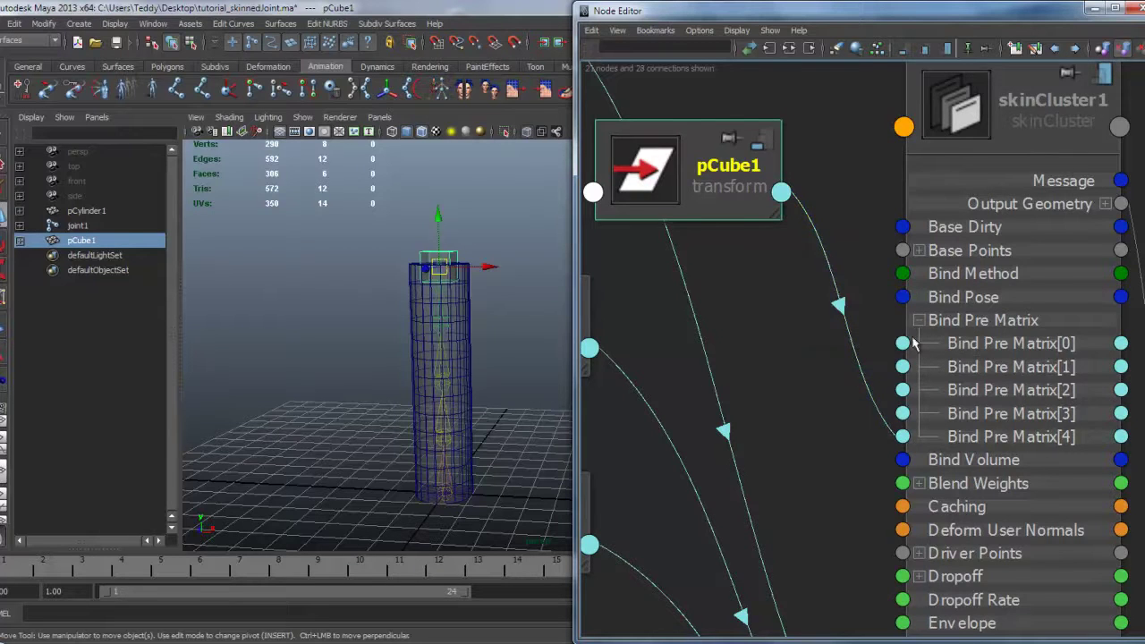
{"action": "middle_click_drag", "start_coordinate": [856, 325], "coordinate": [924, 367], "text": "alt"}
Rename the cube as newBindPreMatrix_4.
{"action": "double_click", "coordinate": [110, 242]}
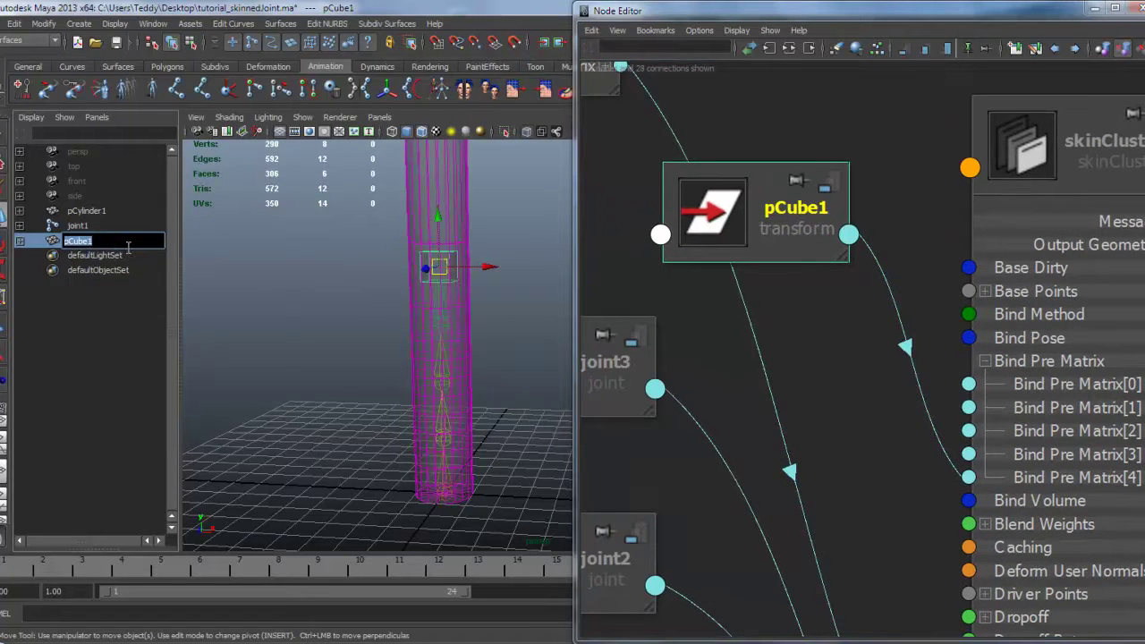
{"action": "type", "text": "n"}
{"action": "type", "text": "ewBindPreMatrix_"}
{"action": "key", "text": "Return"}
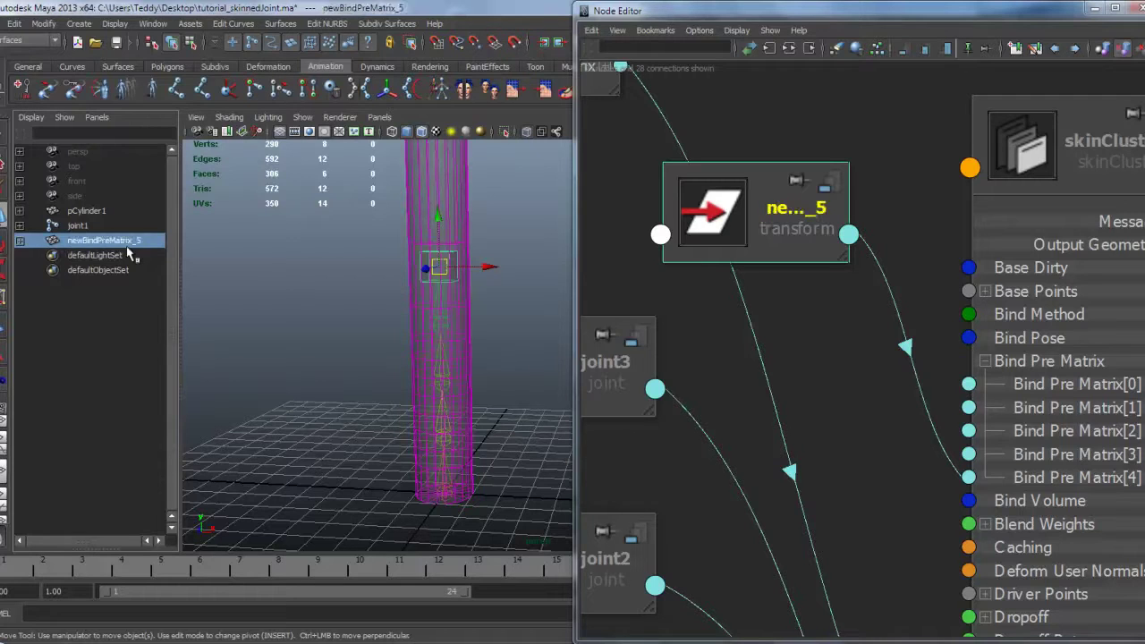
{"action": "double_click", "coordinate": [148, 241]}
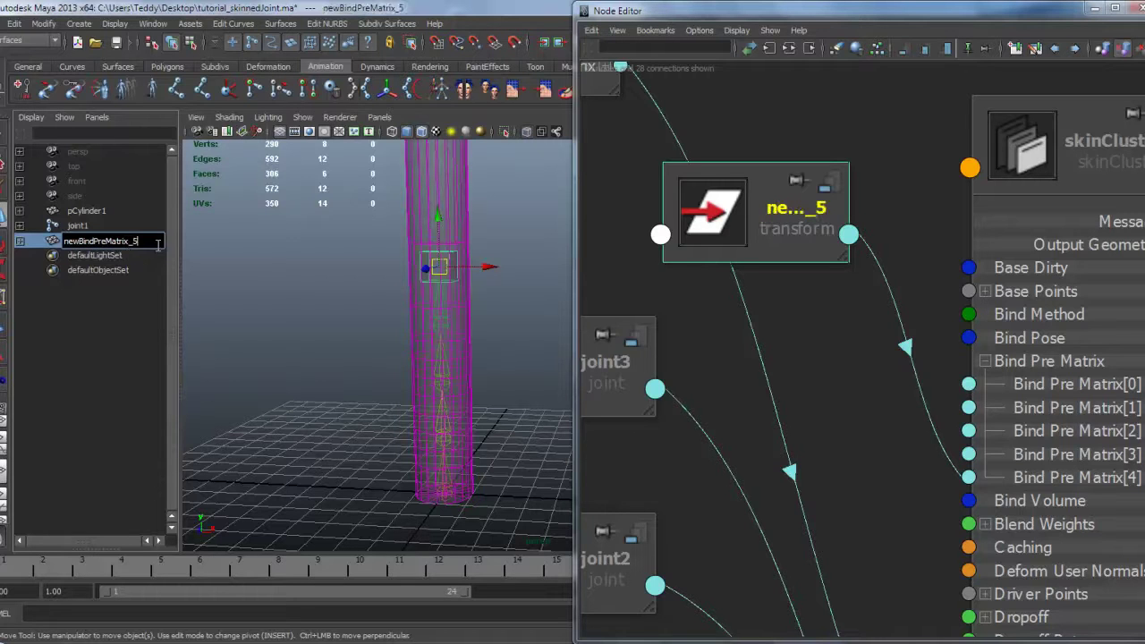
{"action": "key", "text": "Return"}
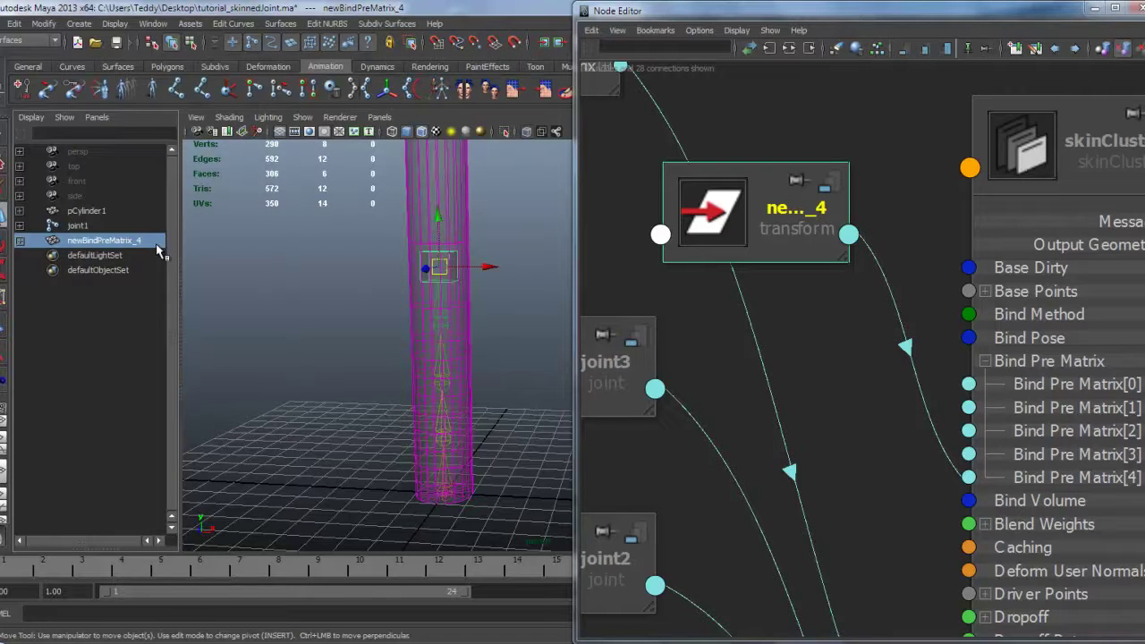
Widen the newBindPreMatrix_4 node until its full name fits, and expand it to show its connected attribute.
{"action": "middle_click_drag", "start_coordinate": [826, 429], "coordinate": [837, 370], "text": "alt"}
{"action": "scroll", "coordinate": [837, 370], "scroll_direction": "down", "scroll_amount": 1}
{"action": "left_click_drag", "start_coordinate": [792, 192], "coordinate": [756, 215]}
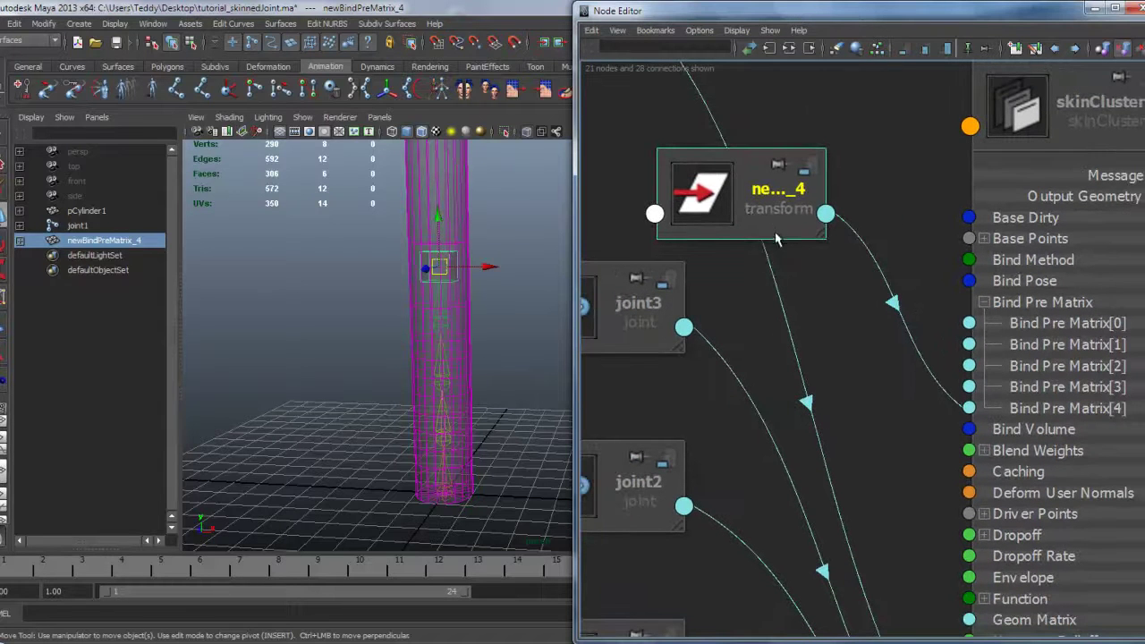
{"action": "left_click_drag", "start_coordinate": [818, 234], "coordinate": [962, 240]}
{"action": "left_click", "coordinate": [861, 245]}
{"action": "left_click_drag", "start_coordinate": [852, 214], "coordinate": [747, 200]}
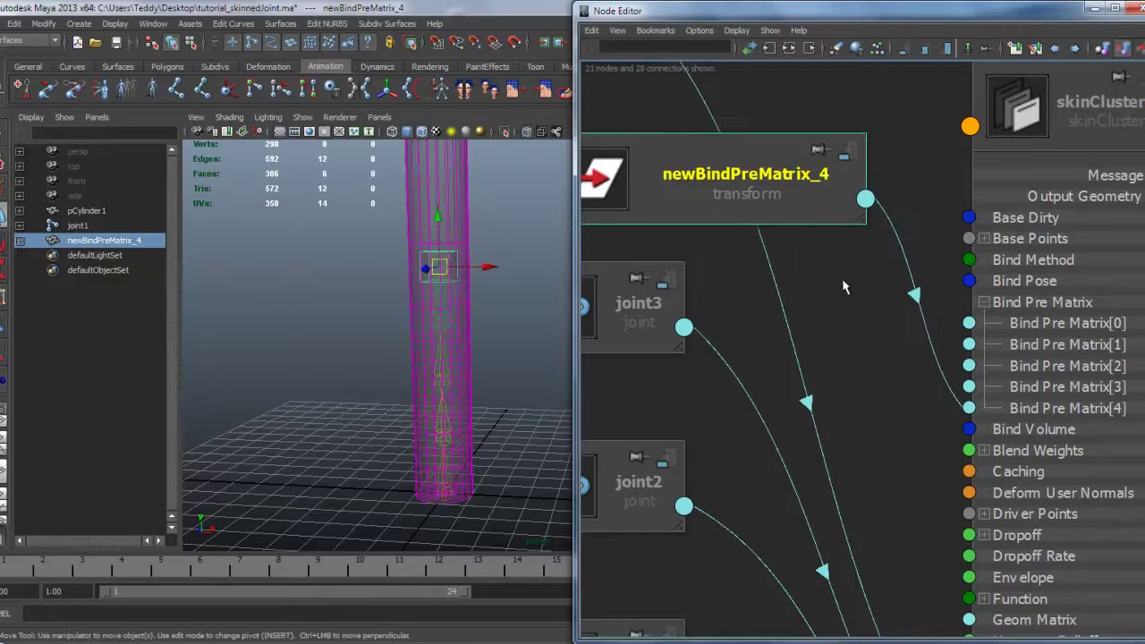
{"action": "scroll", "coordinate": [829, 262], "scroll_direction": "down", "scroll_amount": 1}
{"action": "left_click", "coordinate": [850, 177]}
{"action": "left_click_drag", "start_coordinate": [819, 199], "coordinate": [796, 165]}
{"action": "scroll", "coordinate": [868, 246], "scroll_direction": "down", "scroll_amount": 1}
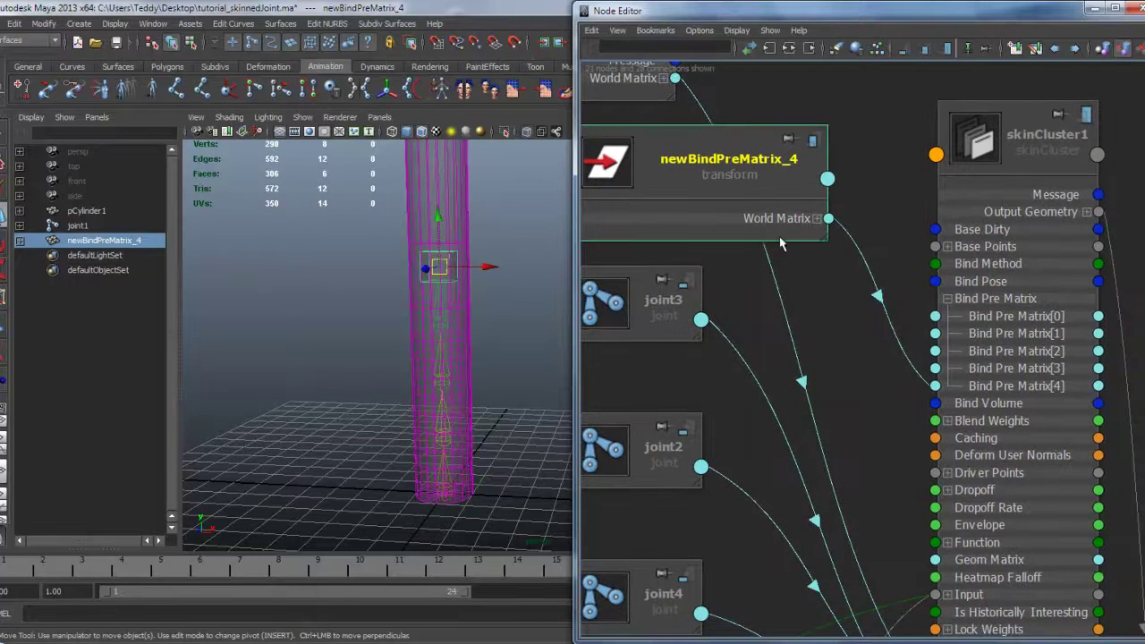
Replace the connection into skinCluster1's Bind Pre Matrix[4] with the World Inverse Matrix output of newBindPreMatrix_4.
{"action": "middle_click_drag", "start_coordinate": [423, 289], "coordinate": [424, 406], "text": "alt"}
{"action": "right_click_drag", "start_coordinate": [424, 406], "coordinate": [399, 289], "text": "alt"}
{"action": "middle_click_drag", "start_coordinate": [416, 373], "coordinate": [387, 334], "text": "alt"}
{"action": "left_click_drag", "start_coordinate": [435, 312], "coordinate": [416, 240], "text": "alt"}
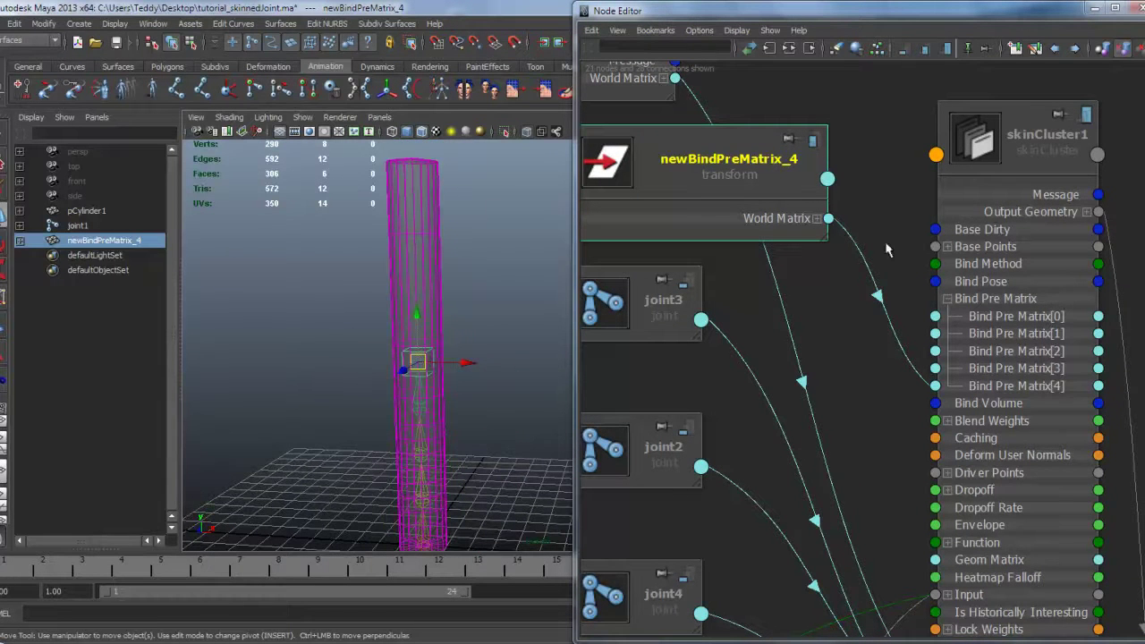
{"action": "left_click", "coordinate": [827, 179]}
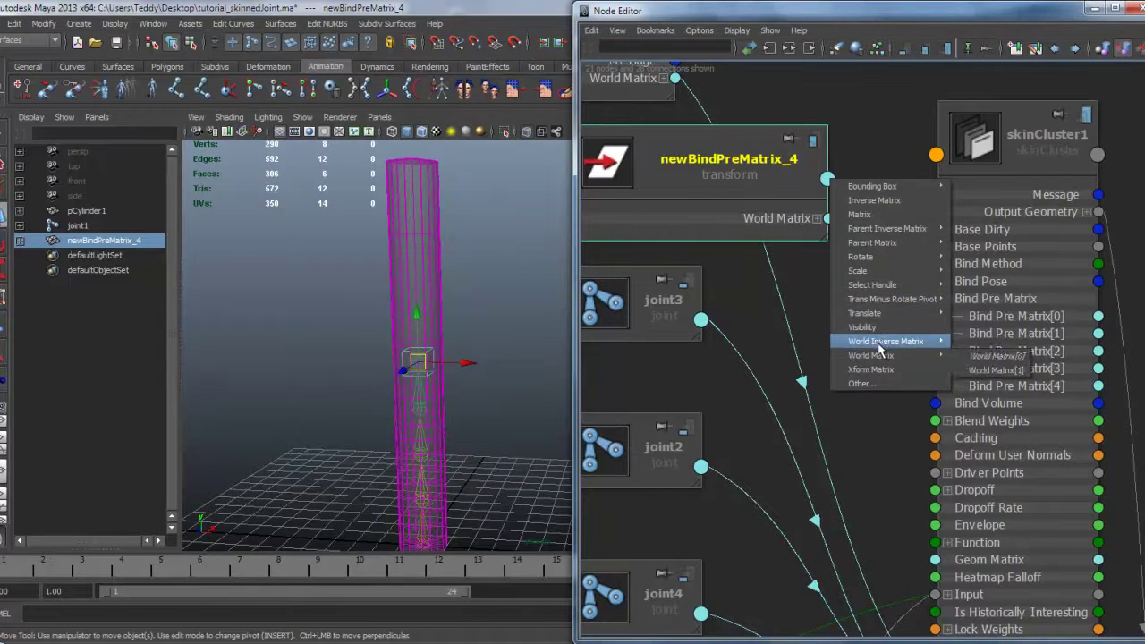
{"action": "mouse_move", "coordinate": [942, 340]}
{"action": "left_click", "coordinate": [1011, 341]}
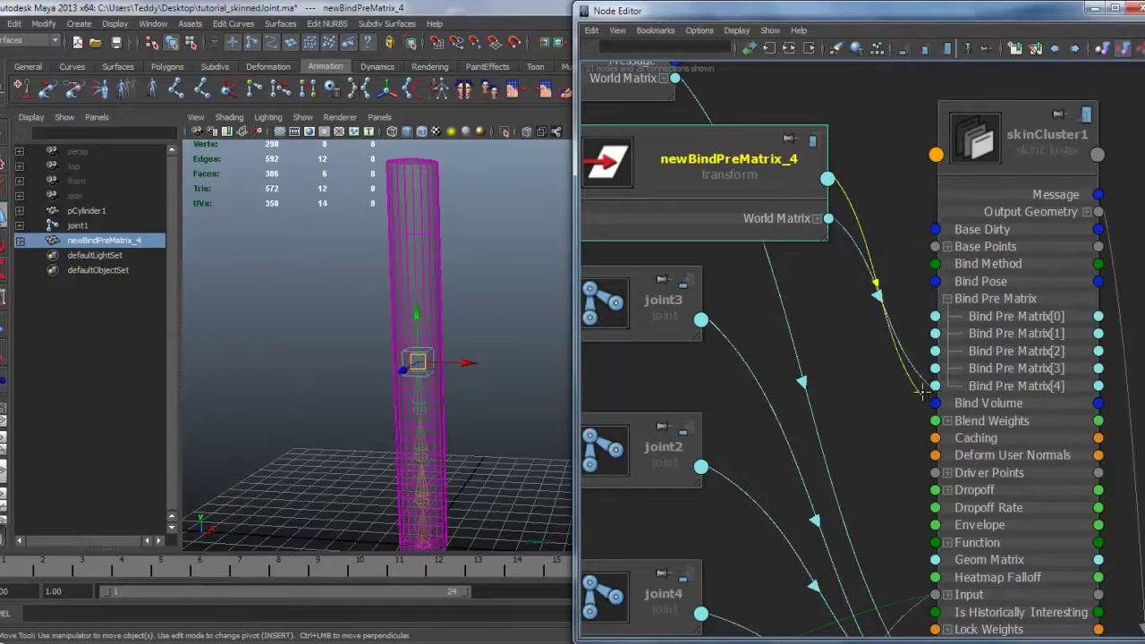
{"action": "left_click", "coordinate": [934, 385]}
{"action": "middle_click_drag", "start_coordinate": [400, 358], "coordinate": [402, 308], "text": "alt"}
{"action": "left_click_drag", "start_coordinate": [411, 356], "coordinate": [426, 401], "text": "alt"}
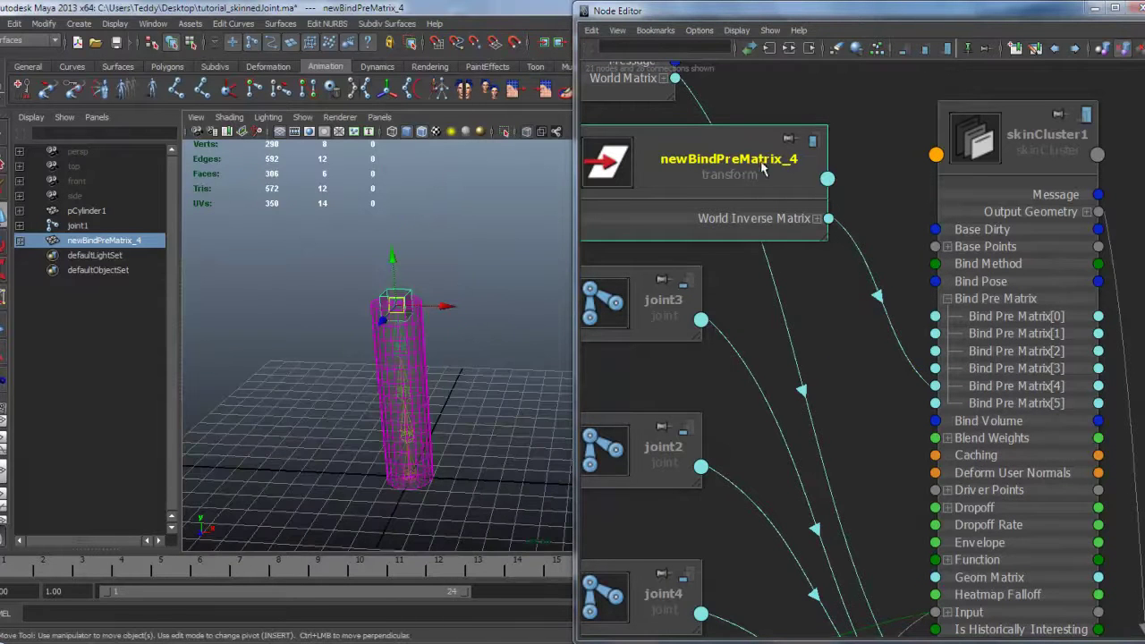
Select joint5 at the top of the cylinder, try moving it alone, and undo the move.
{"action": "left_click_drag", "start_coordinate": [539, 305], "coordinate": [383, 334], "text": "alt"}
{"action": "right_click_drag", "start_coordinate": [415, 352], "coordinate": [536, 394], "text": "alt"}
{"action": "middle_click_drag", "start_coordinate": [537, 393], "coordinate": [462, 378], "text": "alt"}
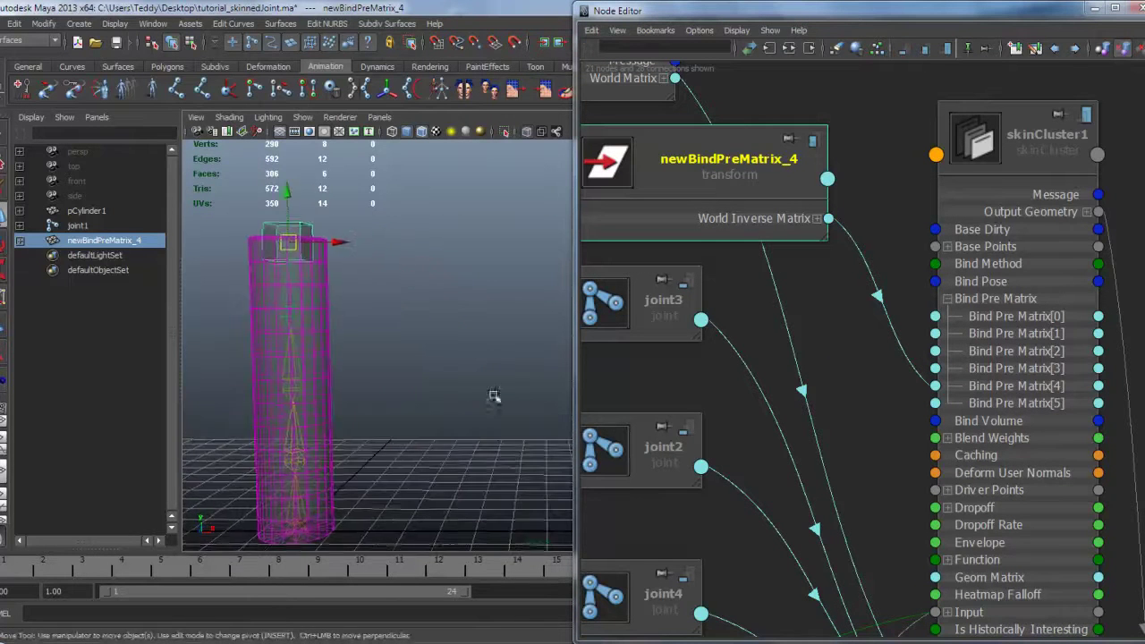
{"action": "left_click_drag", "start_coordinate": [463, 378], "coordinate": [465, 407], "text": "alt"}
{"action": "left_click", "coordinate": [100, 227]}
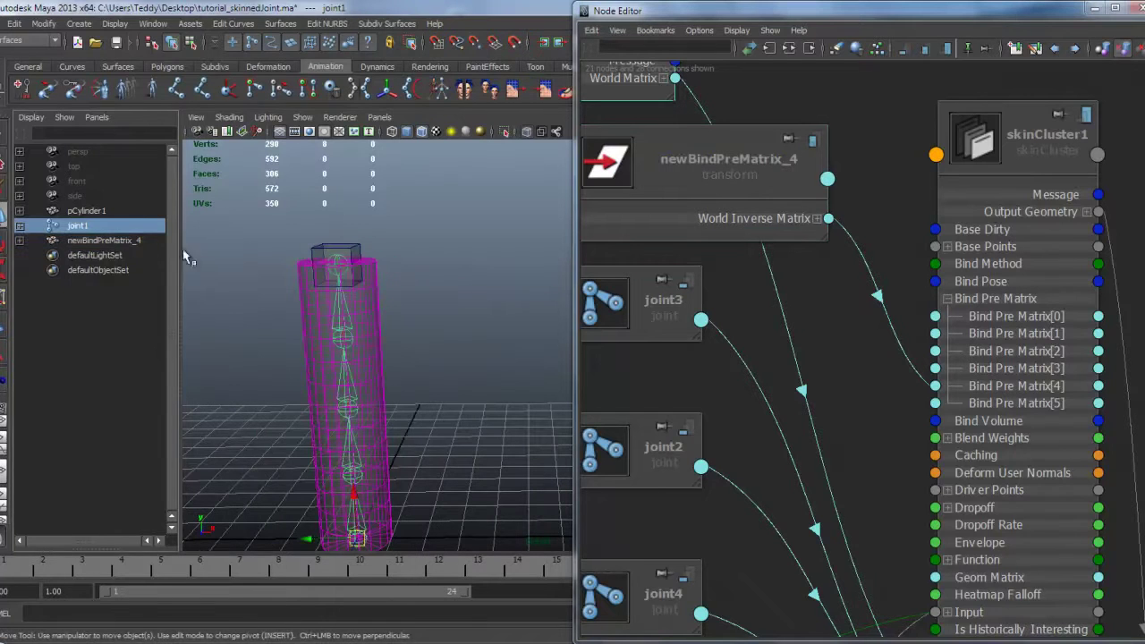
{"action": "left_click", "coordinate": [240, 238]}
{"action": "left_click_drag", "start_coordinate": [324, 239], "coordinate": [363, 271]}
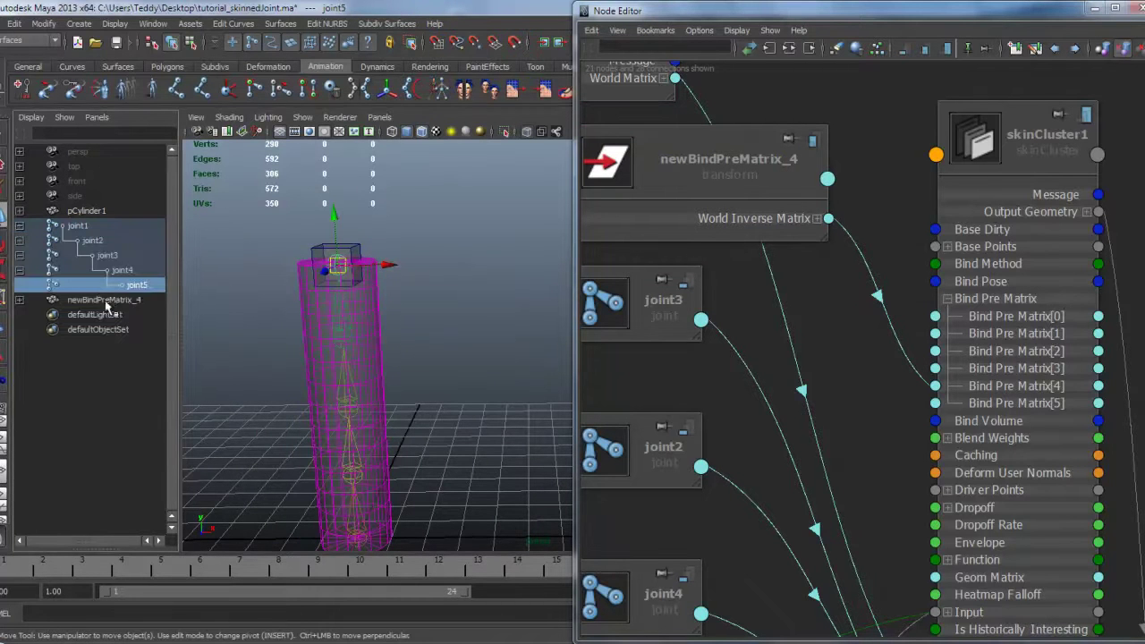
{"action": "left_click_drag", "start_coordinate": [336, 266], "coordinate": [283, 320]}
{"action": "key", "text": "ctrl+z"}
Move joint5 and newBindPreMatrix_4 together, then try rotating joint5 alone and undo the rotation.
{"action": "left_click", "coordinate": [134, 302], "text": "ctrl"}
{"action": "left_click_drag", "start_coordinate": [383, 247], "coordinate": [361, 280]}
{"action": "left_click", "coordinate": [121, 286]}
{"action": "key", "text": "e"}
{"action": "key", "text": "r"}
{"action": "key", "text": "e"}
{"action": "left_click_drag", "start_coordinate": [415, 270], "coordinate": [355, 209]}
{"action": "key", "text": "ctrl+z"}
Try another move with newBindPreMatrix_4, then select joint5 and newBindPreMatrix_4 together with the Rotate tool.
{"action": "left_click", "coordinate": [144, 300]}
{"action": "key", "text": "w"}
{"action": "left_click_drag", "start_coordinate": [388, 281], "coordinate": [459, 253]}
{"action": "left_click", "coordinate": [222, 288]}
{"action": "left_click", "coordinate": [146, 285]}
{"action": "key", "text": "e"}
{"action": "left_click", "coordinate": [108, 301], "text": "ctrl"}
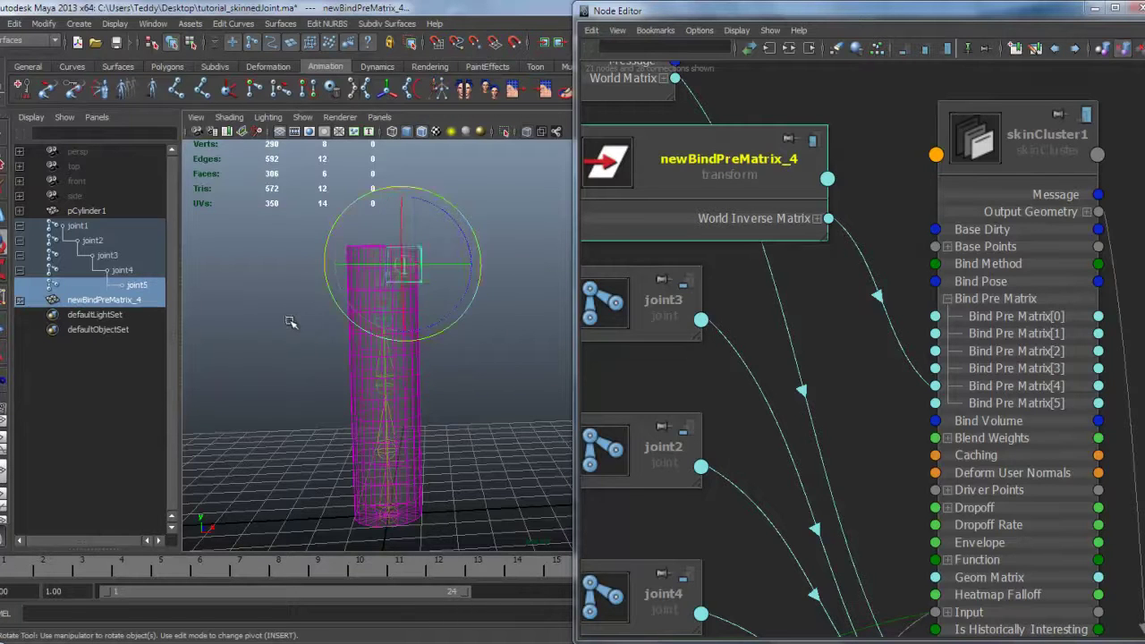
Undo the test moves of joint5 and newBindPreMatrix_4, and clear the selection.
{"action": "key", "text": "ctrl+z"}
{"action": "key", "text": "ctrl+z"}
{"action": "key", "text": "ctrl+z"}
{"action": "key", "text": "ctrl+z"}
{"action": "key", "text": "ctrl+z"}
{"action": "key", "text": "ctrl+z"}
{"action": "left_click_drag", "start_coordinate": [318, 360], "coordinate": [299, 393], "text": "alt"}
{"action": "left_click", "coordinate": [298, 394]}
Minimize the Node Editor, hide newBindPreMatrix_4 by setting its Visibility to 0, and clear the selection.
{"action": "left_click", "coordinate": [1093, 11]}
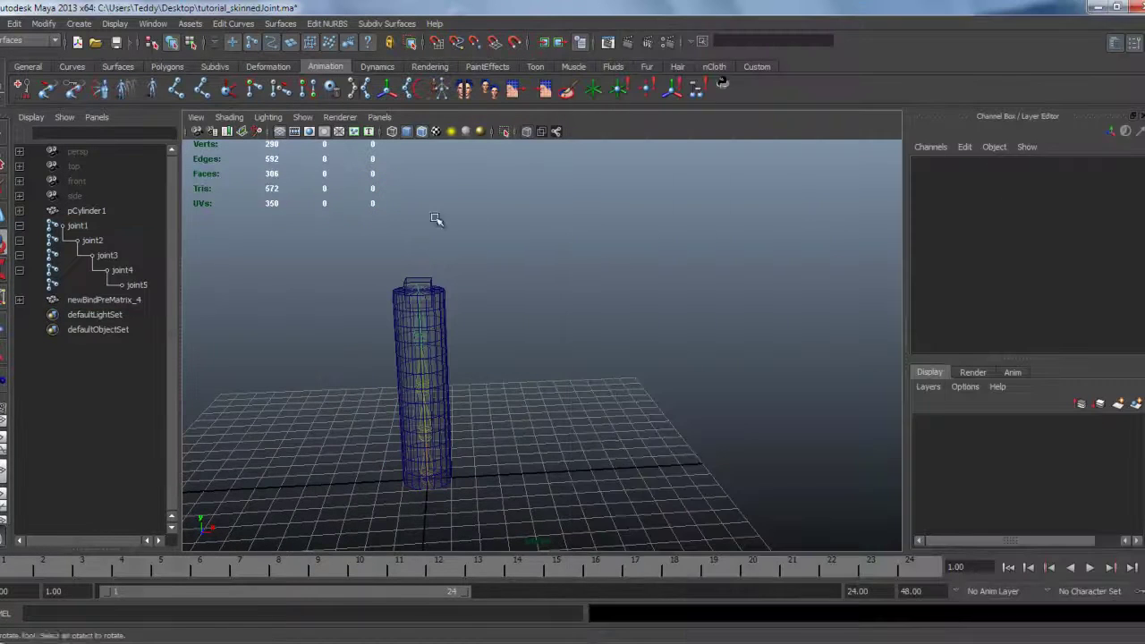
{"action": "left_click", "coordinate": [108, 300]}
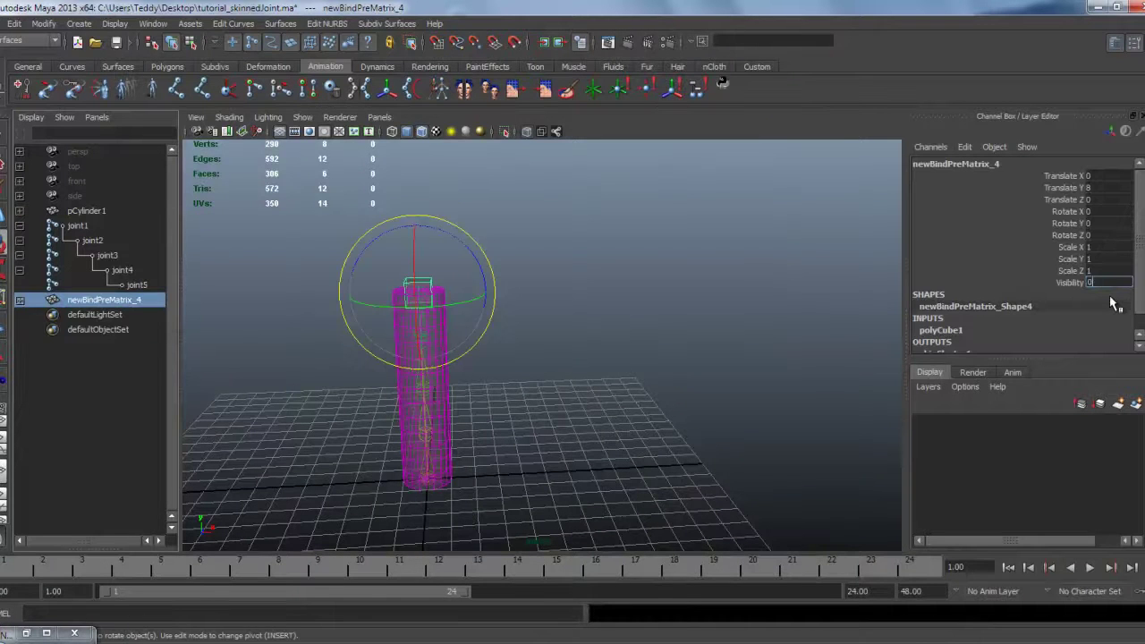
{"action": "key", "text": "Return"}
{"action": "left_click_drag", "start_coordinate": [514, 400], "coordinate": [516, 366], "text": "alt"}
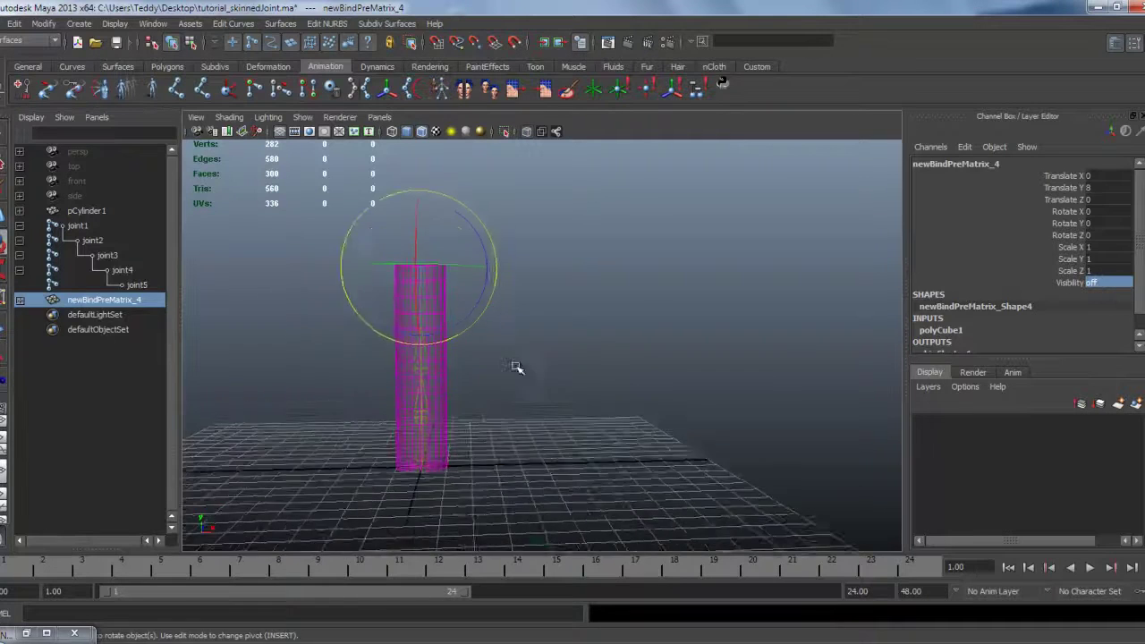
{"action": "right_click_drag", "start_coordinate": [516, 366], "coordinate": [536, 397], "text": "alt"}
{"action": "left_click_drag", "start_coordinate": [537, 396], "coordinate": [533, 411], "text": "alt"}
{"action": "left_click", "coordinate": [531, 366]}
{"action": "middle_click_drag", "start_coordinate": [542, 364], "coordinate": [558, 360], "text": "alt"}
{"action": "left_click_drag", "start_coordinate": [557, 360], "coordinate": [556, 370], "text": "alt"}
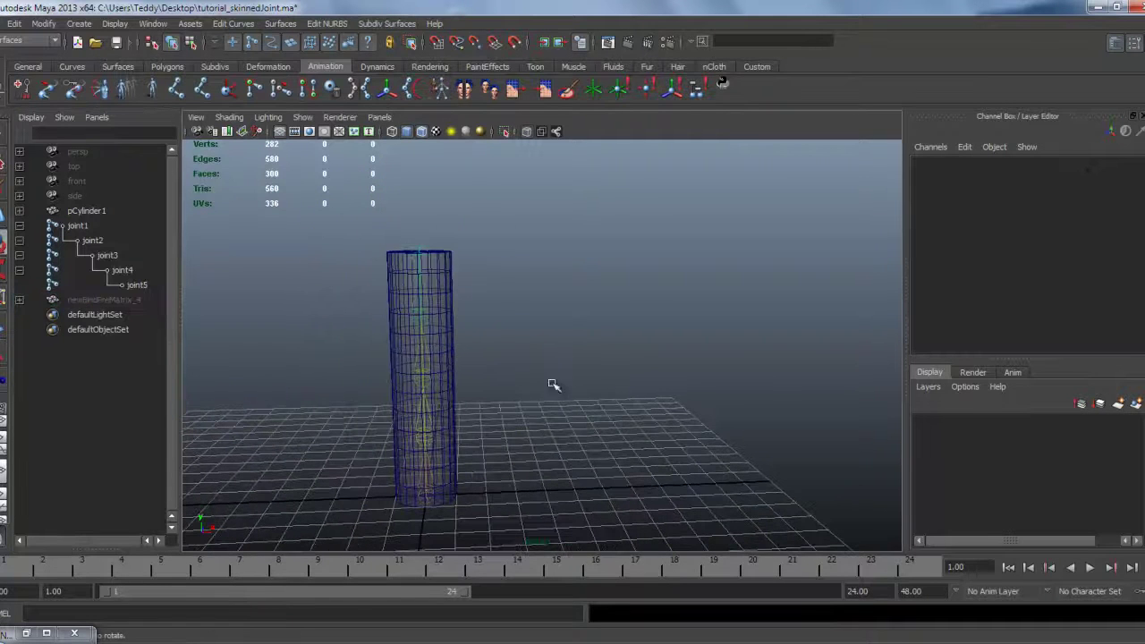
Put the cylinder in a new display layer and toggle that layer's visibility off and on.
{"action": "left_click", "coordinate": [447, 277]}
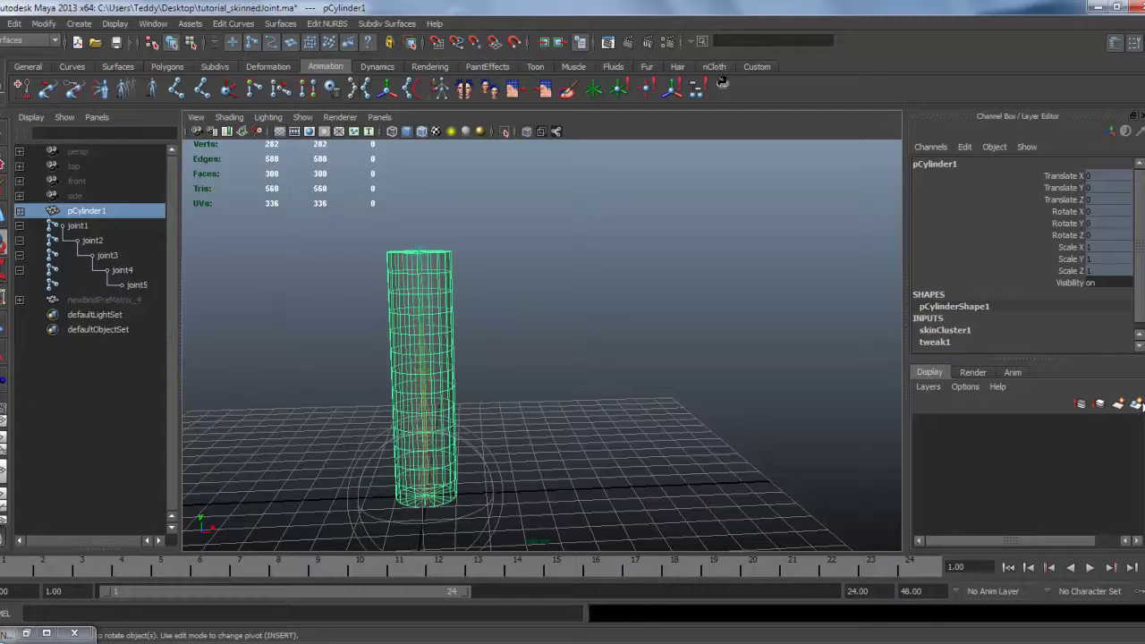
{"action": "left_click", "coordinate": [1137, 403]}
{"action": "left_click", "coordinate": [925, 424]}
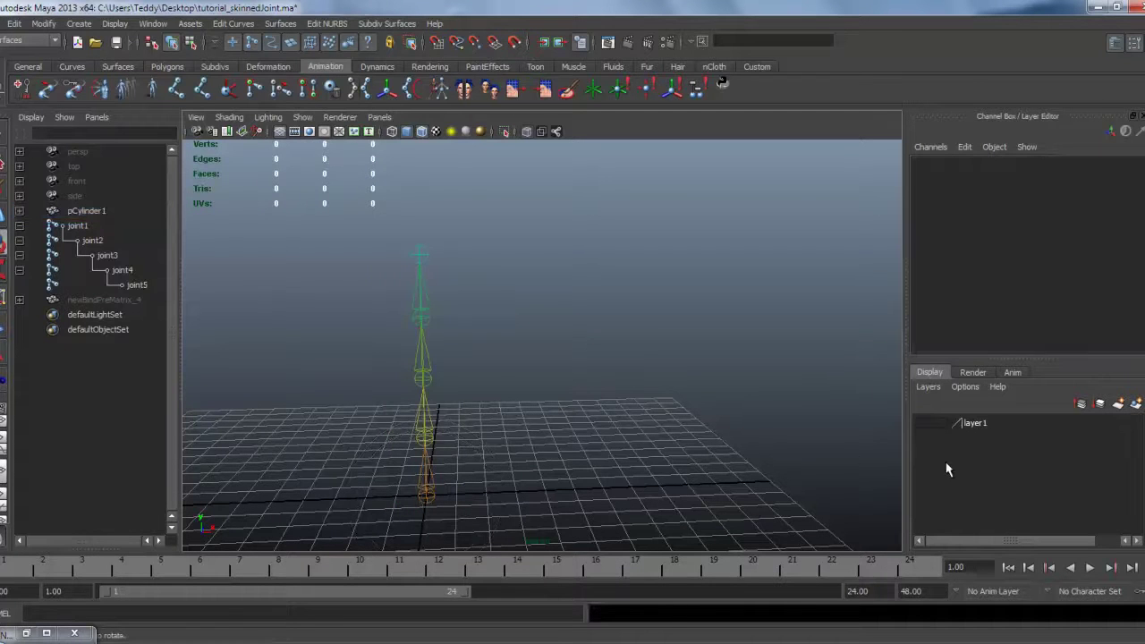
{"action": "left_click", "coordinate": [925, 426]}
Put joint1 in a second new display layer and toggle its visibility, leaving both layers visible.
{"action": "left_click_drag", "start_coordinate": [383, 486], "coordinate": [688, 466]}
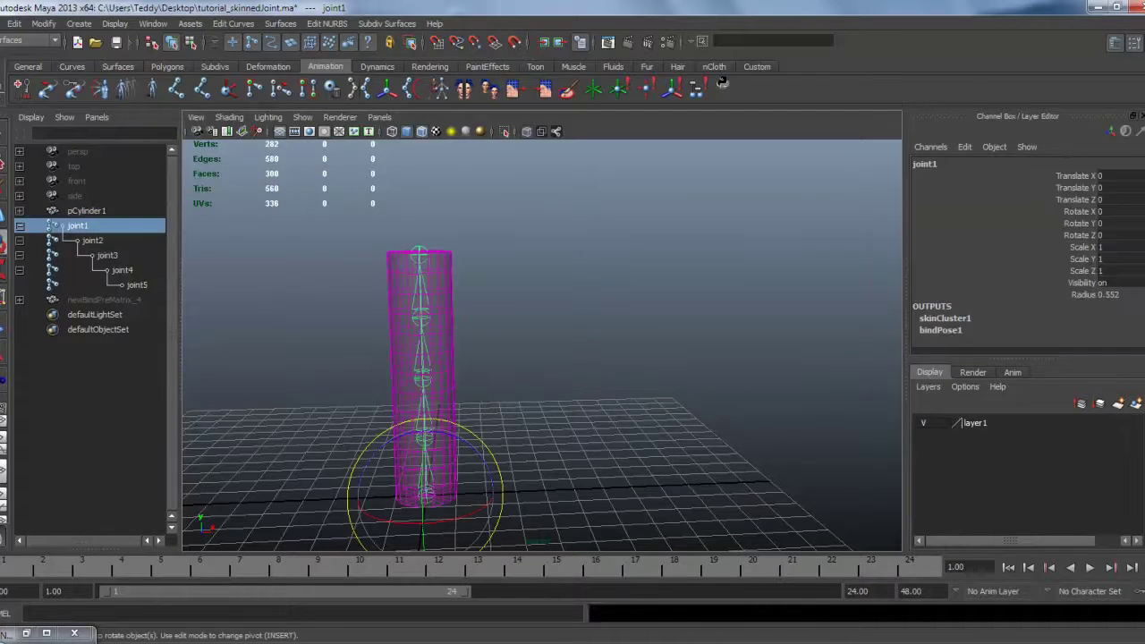
{"action": "left_click", "coordinate": [1137, 403]}
{"action": "left_click", "coordinate": [931, 439]}
{"action": "left_click", "coordinate": [925, 438]}
{"action": "left_click", "coordinate": [925, 438]}
{"action": "left_click", "coordinate": [925, 423]}
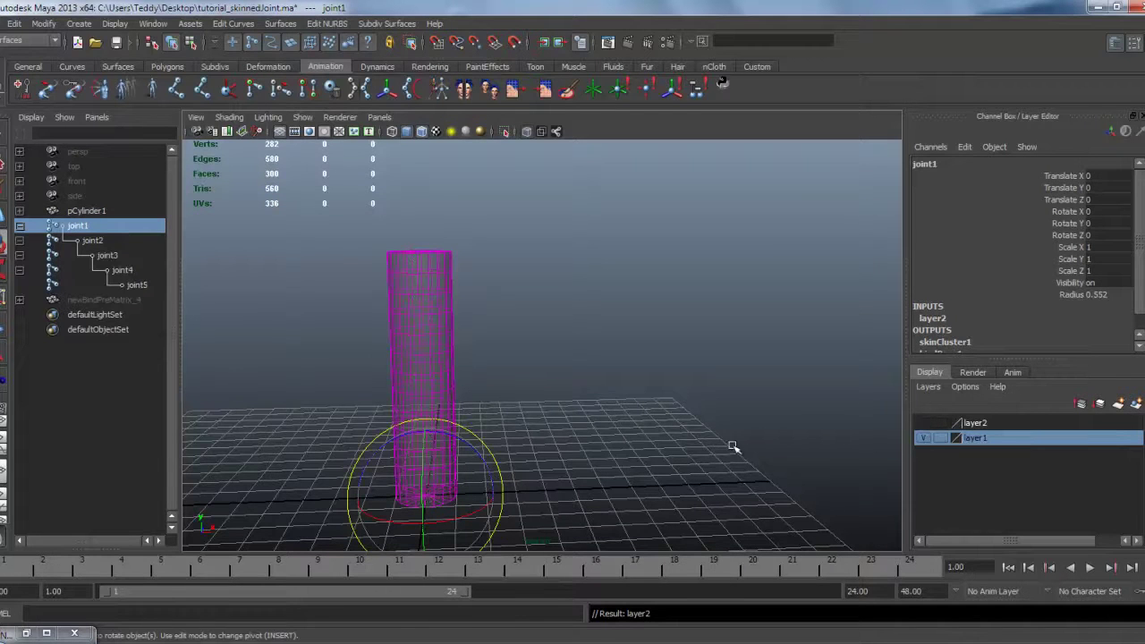
{"action": "left_click", "coordinate": [922, 425]}
Select joint2, joint3 and joint4 together and set a keyframe on them at frame 1.
{"action": "left_click_drag", "start_coordinate": [716, 393], "coordinate": [712, 375], "text": "alt"}
{"action": "left_click", "coordinate": [532, 382]}
{"action": "left_click_drag", "start_coordinate": [500, 401], "coordinate": [395, 389]}
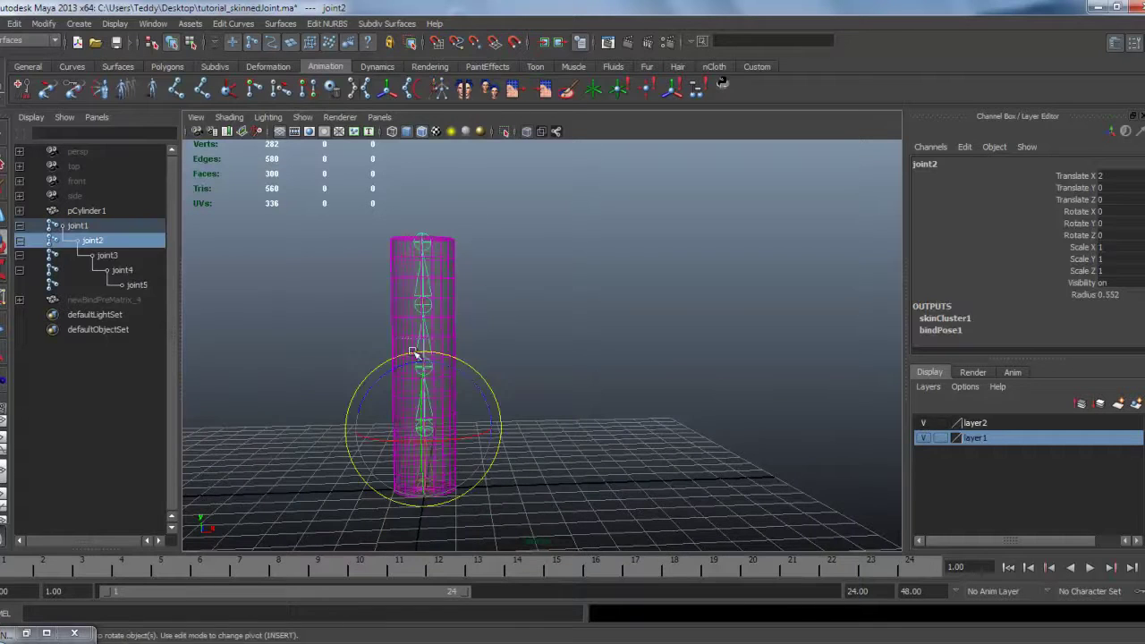
{"action": "left_click_drag", "start_coordinate": [396, 349], "coordinate": [476, 338], "text": "shift"}
{"action": "left_click", "coordinate": [452, 304], "text": "shift"}
{"action": "left_click_drag", "start_coordinate": [575, 364], "coordinate": [620, 381], "text": "alt"}
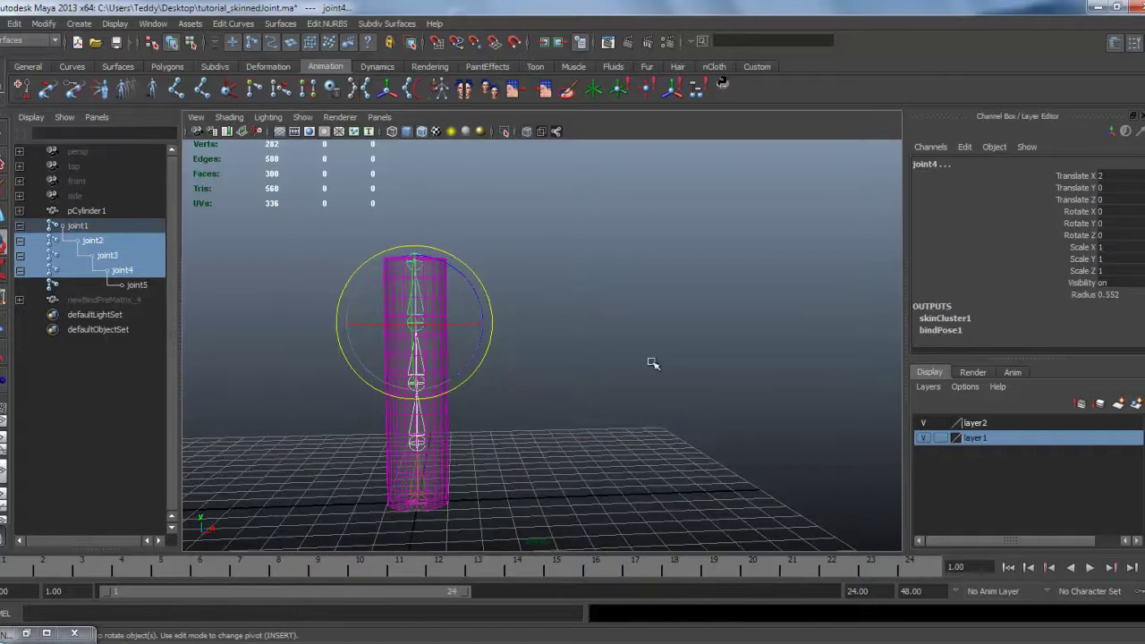
{"action": "key", "text": "s"}
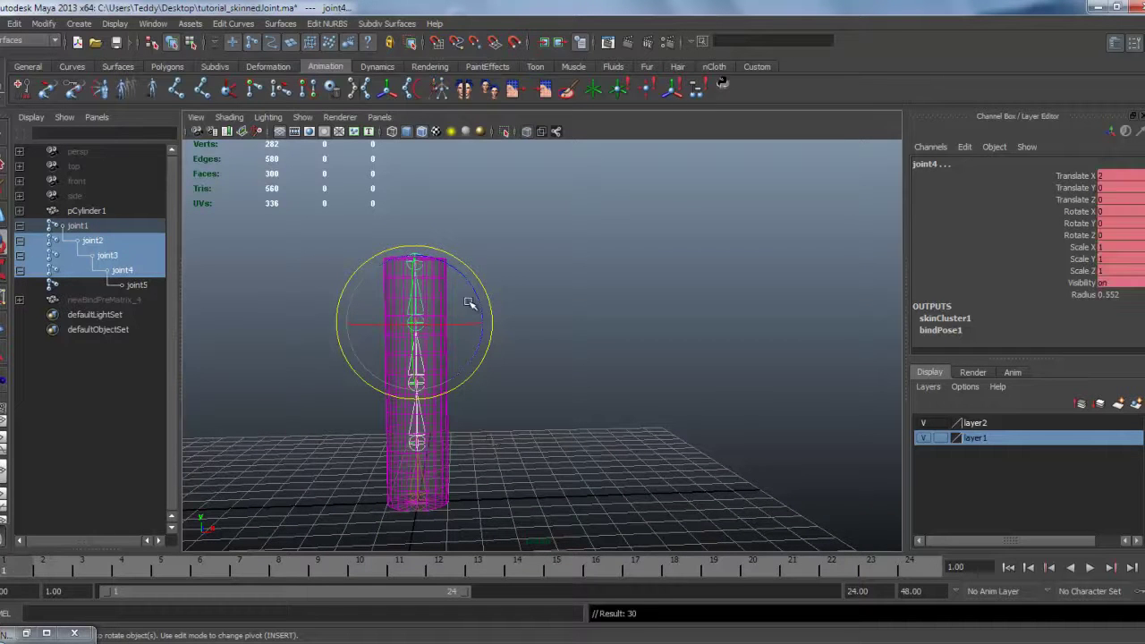
Rotate joint2, joint3 and joint4 together, keyframe the bend further along the timeline, and scrub back to frame 1.
{"action": "left_click_drag", "start_coordinate": [473, 304], "coordinate": [487, 304]}
{"action": "key", "text": "ctrl+z"}
{"action": "key", "text": "alt+v"}
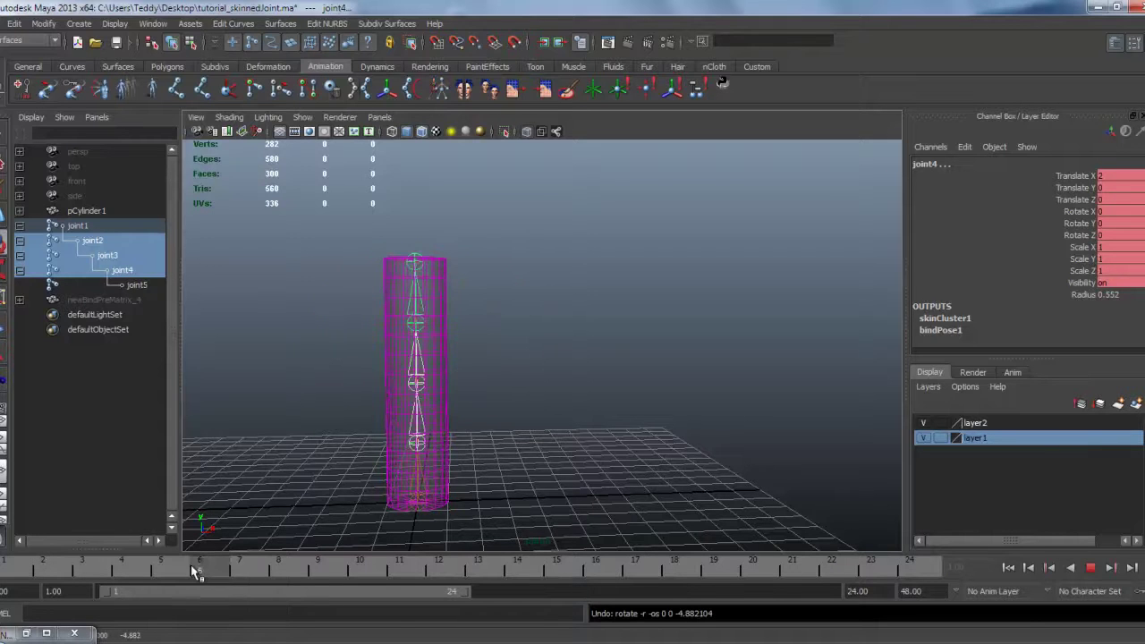
{"action": "left_click_drag", "start_coordinate": [476, 303], "coordinate": [508, 352]}
{"action": "key", "text": "s"}
{"action": "left_click_drag", "start_coordinate": [360, 563], "coordinate": [9, 565]}
Clear the selection and create a polygon cube at the base of the cylinder.
{"action": "left_click", "coordinate": [642, 360]}
{"action": "left_click_drag", "start_coordinate": [644, 362], "coordinate": [566, 343], "text": "alt"}
{"action": "right_click_drag", "start_coordinate": [565, 343], "coordinate": [583, 437], "text": "shift"}
{"action": "left_click_drag", "start_coordinate": [582, 438], "coordinate": [575, 432], "text": "alt"}
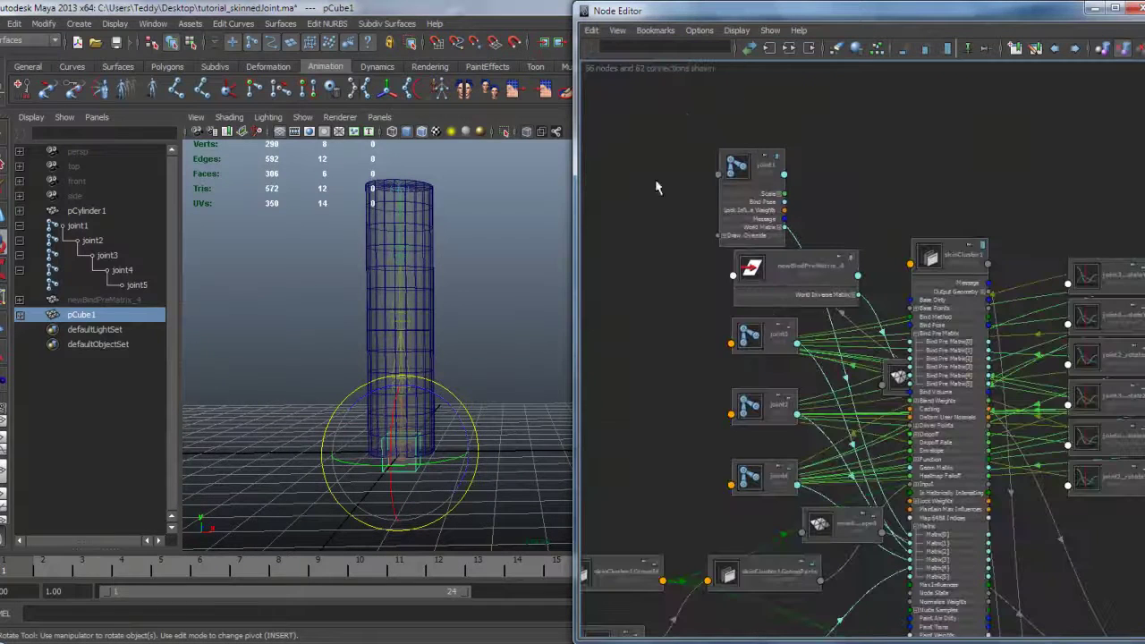
Graph the cube's connections in the Node Editor, delete the construction node between pCube1 and pCubeShape1, and show the shape's connected attributes.
{"action": "left_click", "coordinate": [789, 49]}
{"action": "scroll", "coordinate": [882, 301], "scroll_direction": "up", "scroll_amount": 5}
{"action": "middle_click_drag", "start_coordinate": [794, 230], "coordinate": [865, 313], "text": "alt"}
{"action": "left_click", "coordinate": [865, 311]}
{"action": "key", "text": "Delete"}
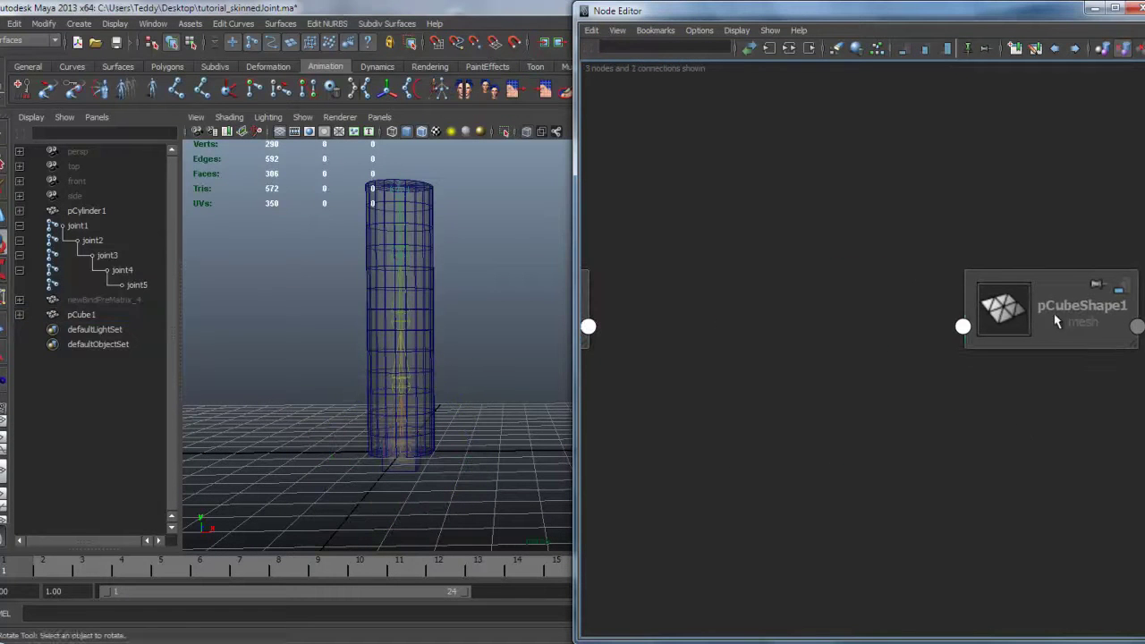
{"action": "left_click_drag", "start_coordinate": [1059, 304], "coordinate": [1020, 247]}
{"action": "key", "text": "2"}
{"action": "middle_click_drag", "start_coordinate": [777, 361], "coordinate": [795, 359], "text": "alt"}
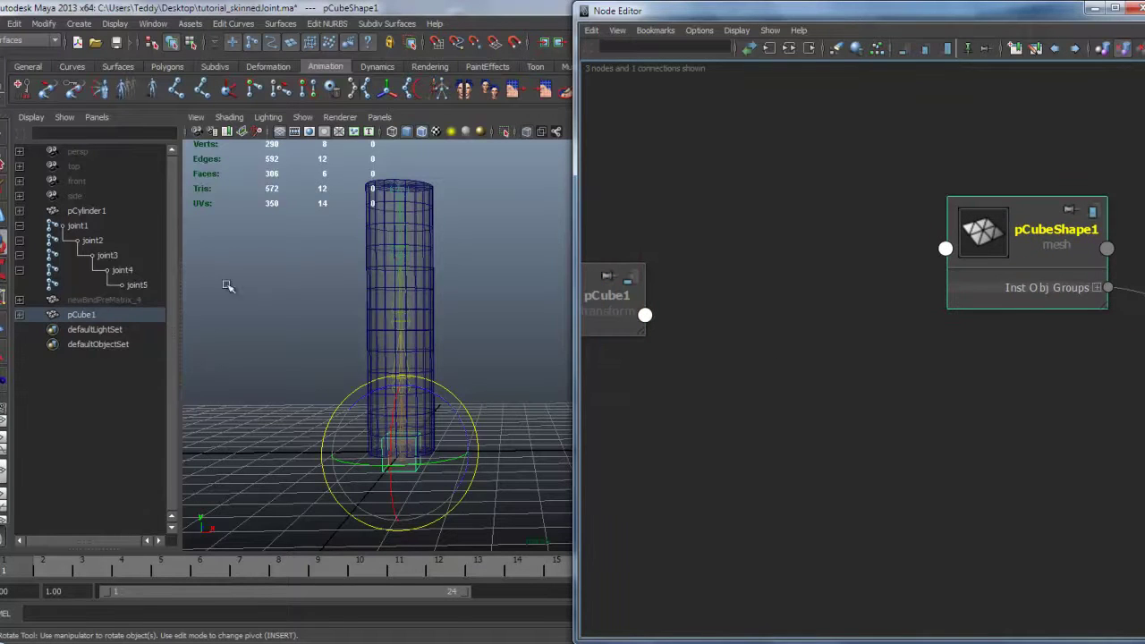
Rename pCylinder1 as mesh_01 and pCube1 as mesh_02.
{"action": "left_click", "coordinate": [116, 215]}
{"action": "double_click", "coordinate": [114, 211]}
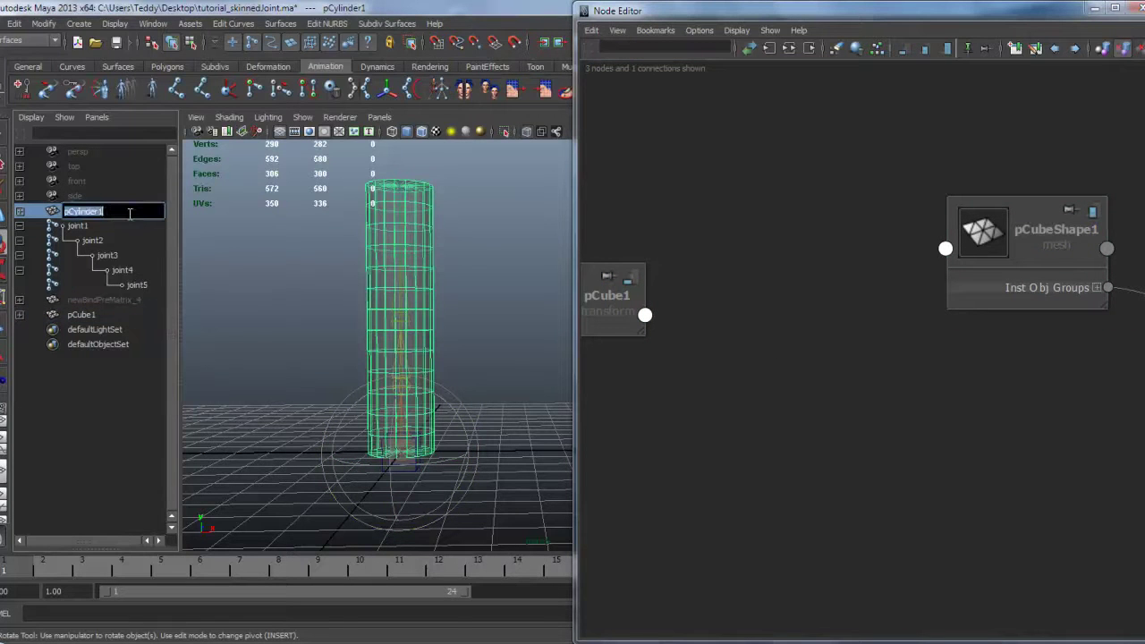
{"action": "type", "text": "mesh_01"}
{"action": "key", "text": "Return"}
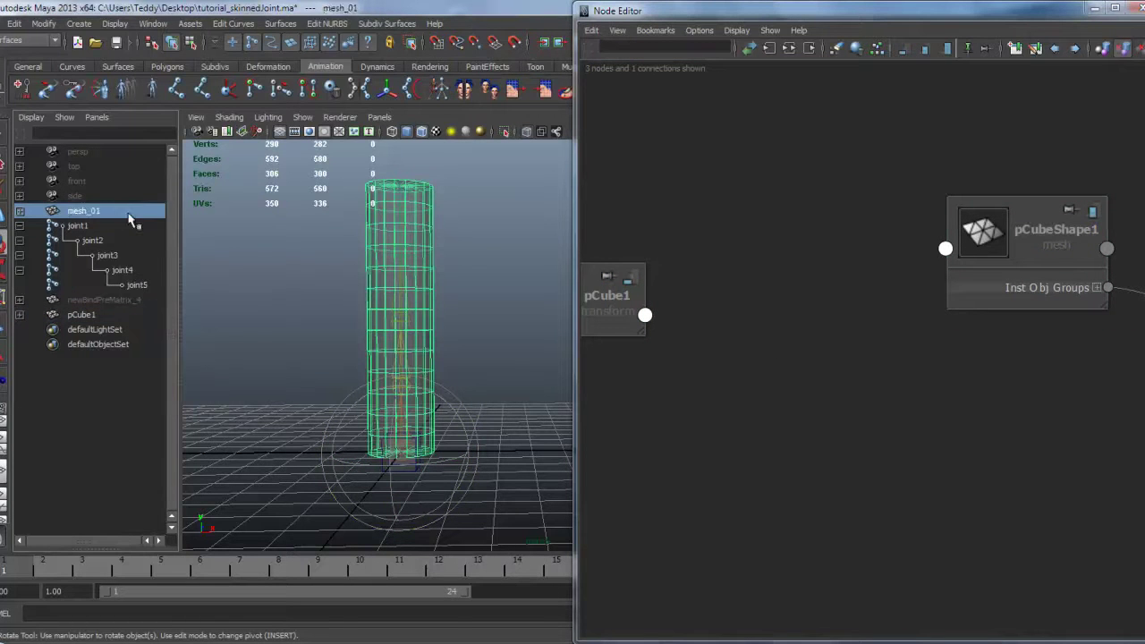
{"action": "left_click", "coordinate": [116, 317]}
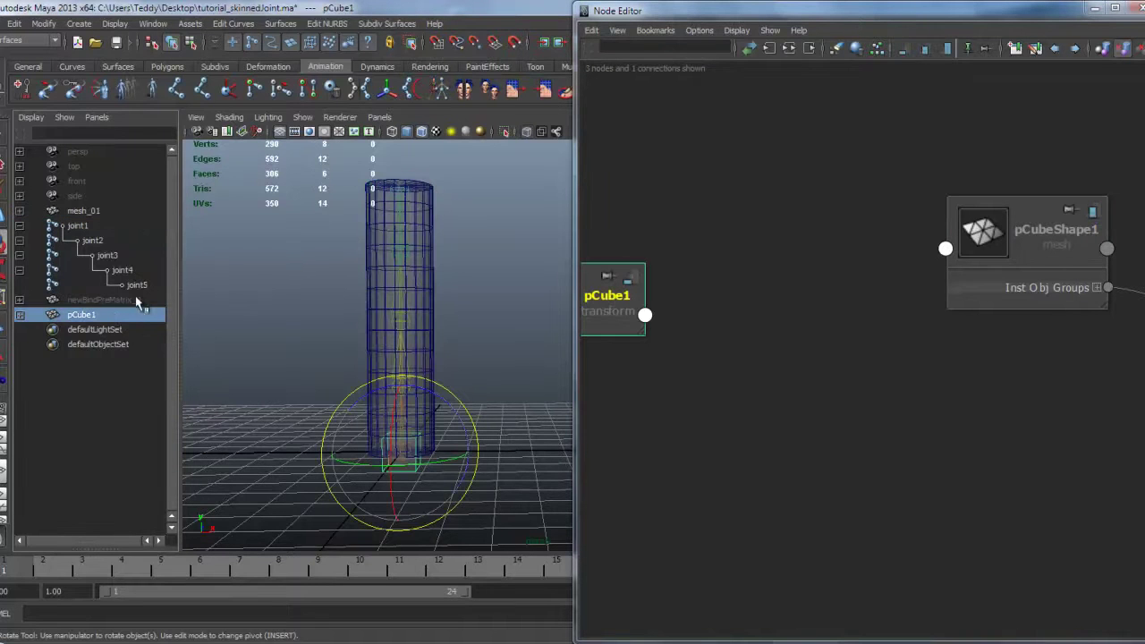
{"action": "double_click", "coordinate": [113, 316]}
{"action": "type", "text": "mesh_02"}
{"action": "key", "text": "Return"}
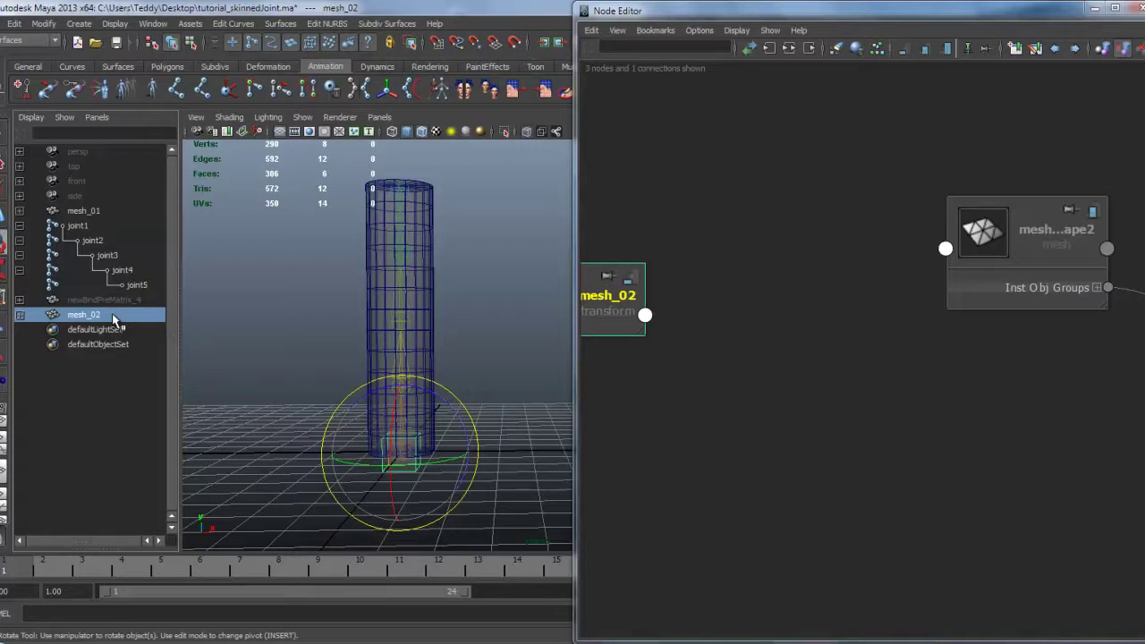
{"action": "left_click", "coordinate": [100, 213]}
{"action": "left_click_drag", "start_coordinate": [374, 360], "coordinate": [406, 391], "text": "alt"}
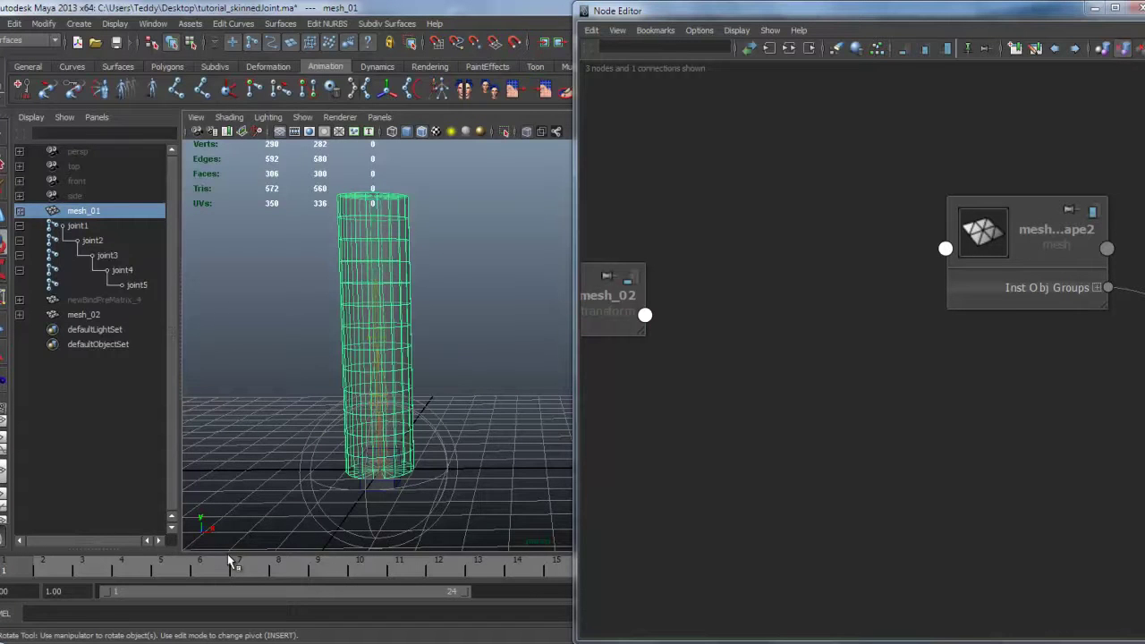
{"action": "left_click", "coordinate": [111, 317]}
{"action": "middle_click_drag", "start_coordinate": [363, 431], "coordinate": [331, 437], "text": "alt"}
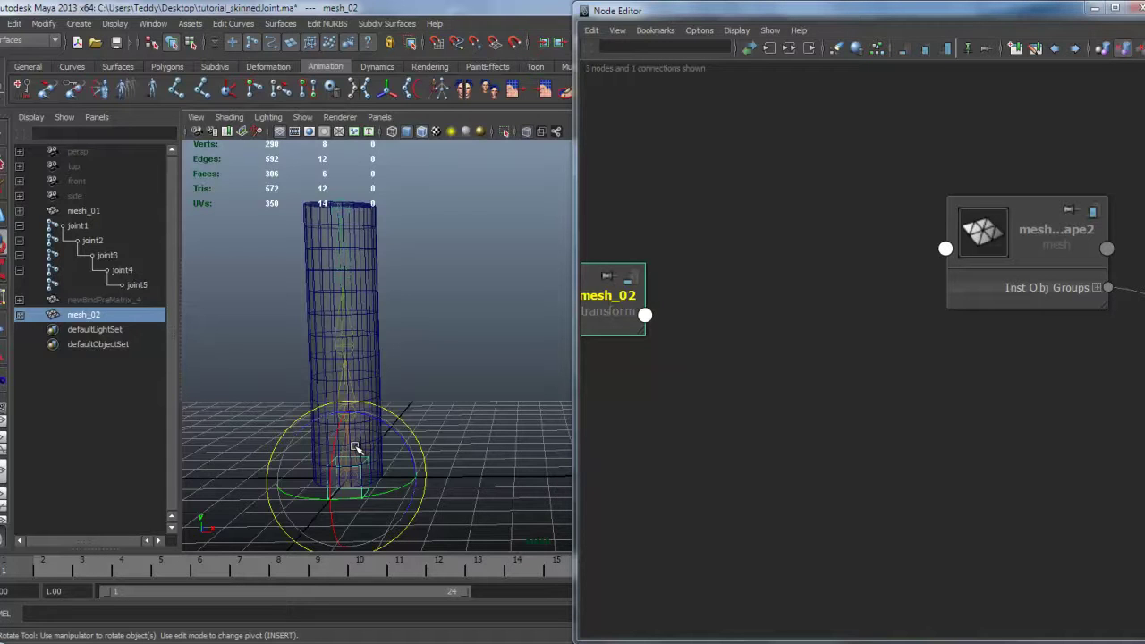
{"action": "left_click_drag", "start_coordinate": [430, 375], "coordinate": [418, 339], "text": "alt"}
Bring mesh_01's shape node, mesh_0Shape1, into the Node Editor graph alongside mesh_02's shape node.
{"action": "right_click_drag", "start_coordinate": [830, 272], "coordinate": [761, 277], "text": "alt"}
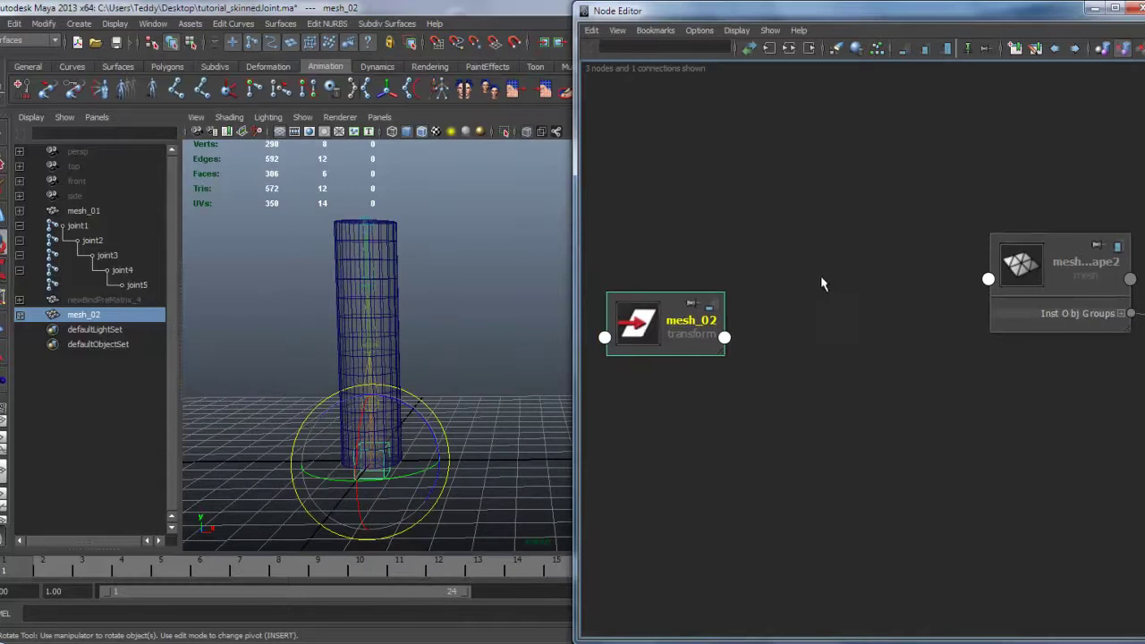
{"action": "left_click_drag", "start_coordinate": [1024, 273], "coordinate": [988, 246]}
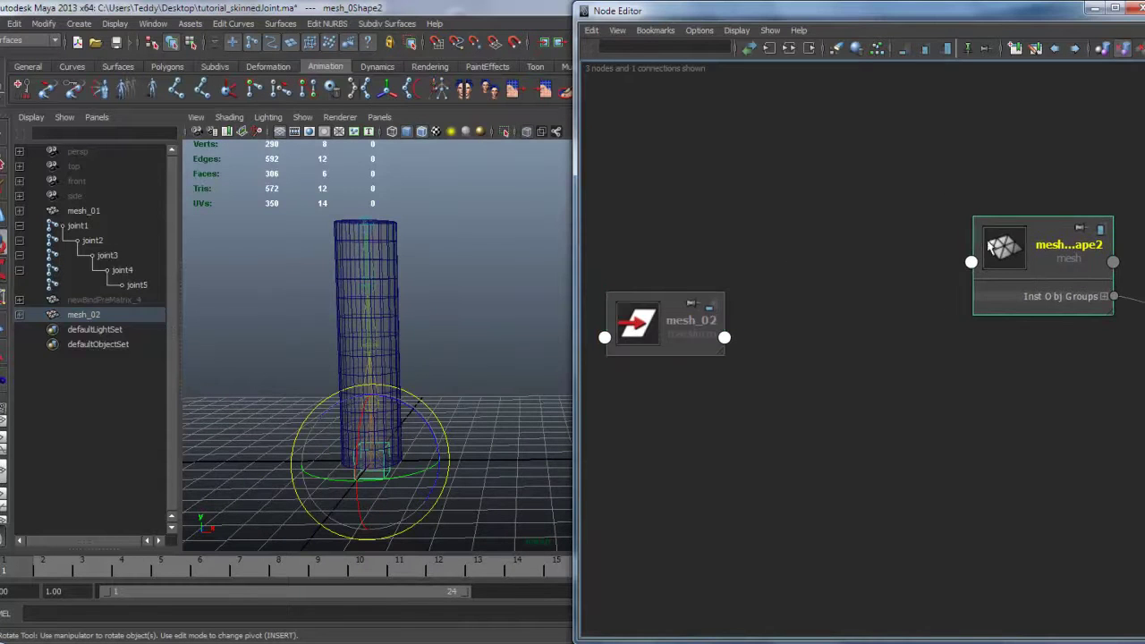
{"action": "left_click", "coordinate": [100, 211]}
{"action": "left_click", "coordinate": [20, 210]}
{"action": "left_click", "coordinate": [108, 225]}
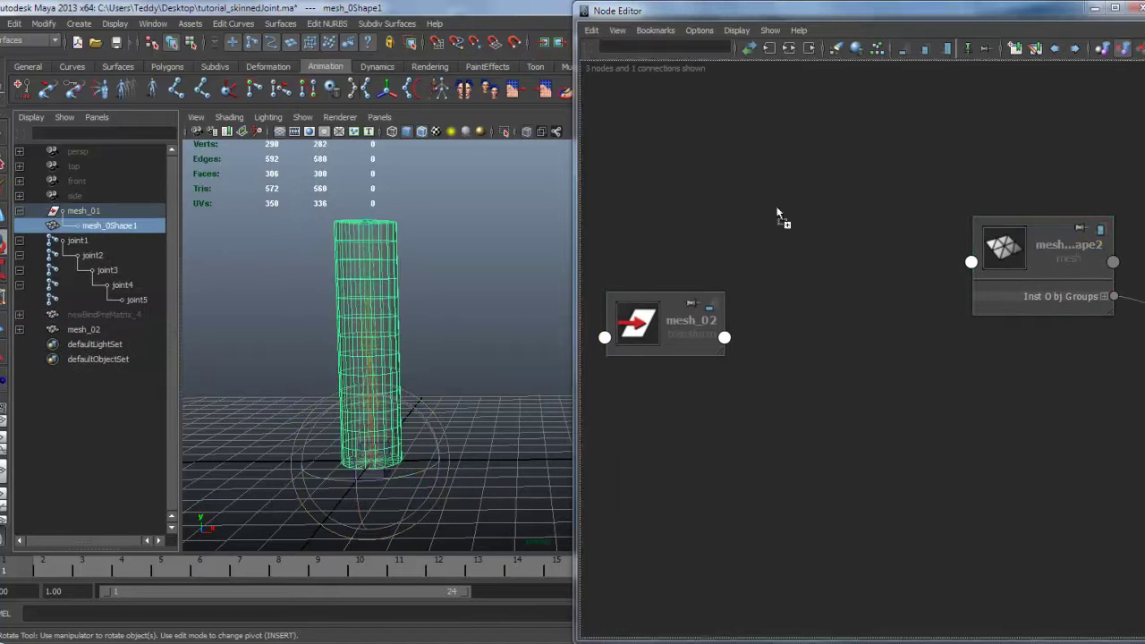
{"action": "left_click_drag", "start_coordinate": [758, 209], "coordinate": [783, 204]}
Connect mesh_0Shape1's Out Mesh to mesh_0Shape2's inMesh attribute and scrub the timeline to test the connection.
{"action": "left_click", "coordinate": [835, 223]}
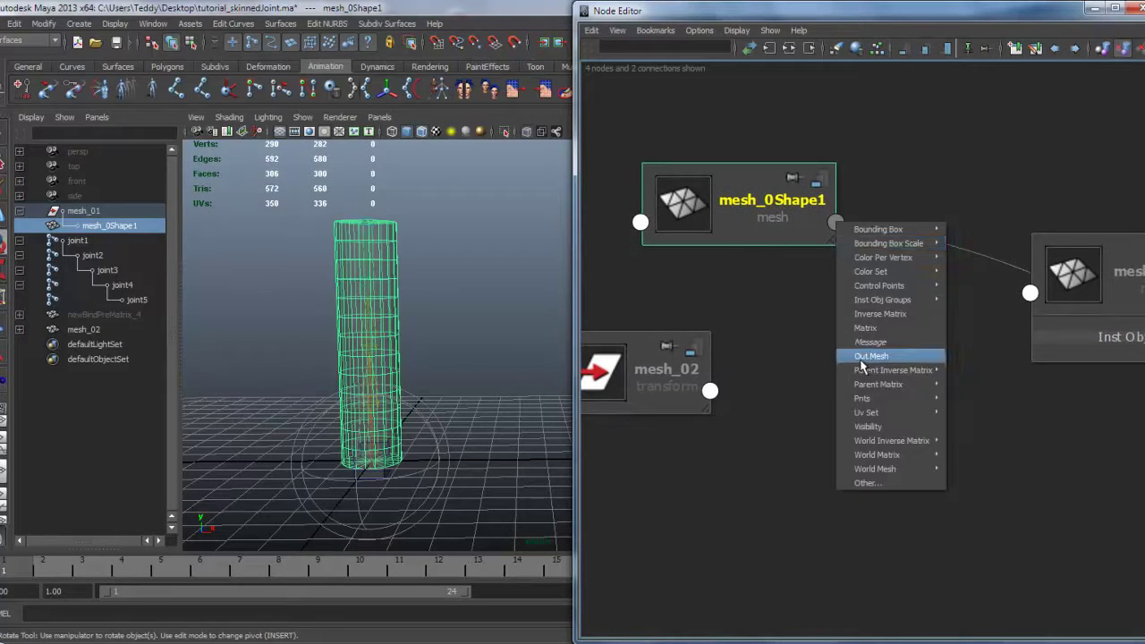
{"action": "left_click", "coordinate": [872, 356]}
{"action": "left_click", "coordinate": [1030, 292]}
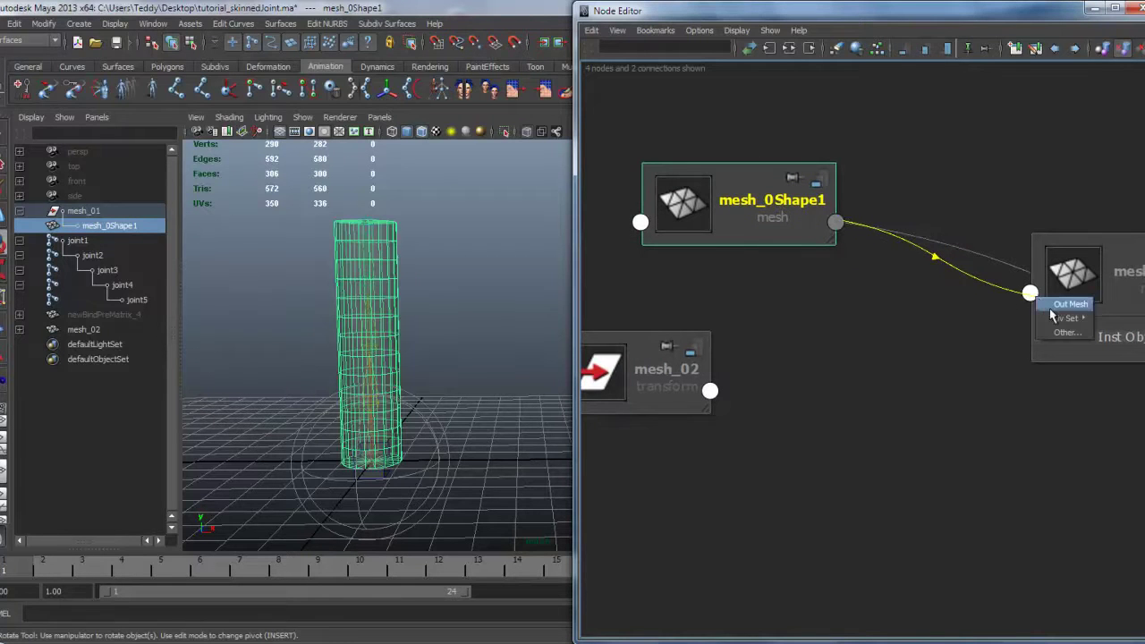
{"action": "left_click", "coordinate": [1050, 319]}
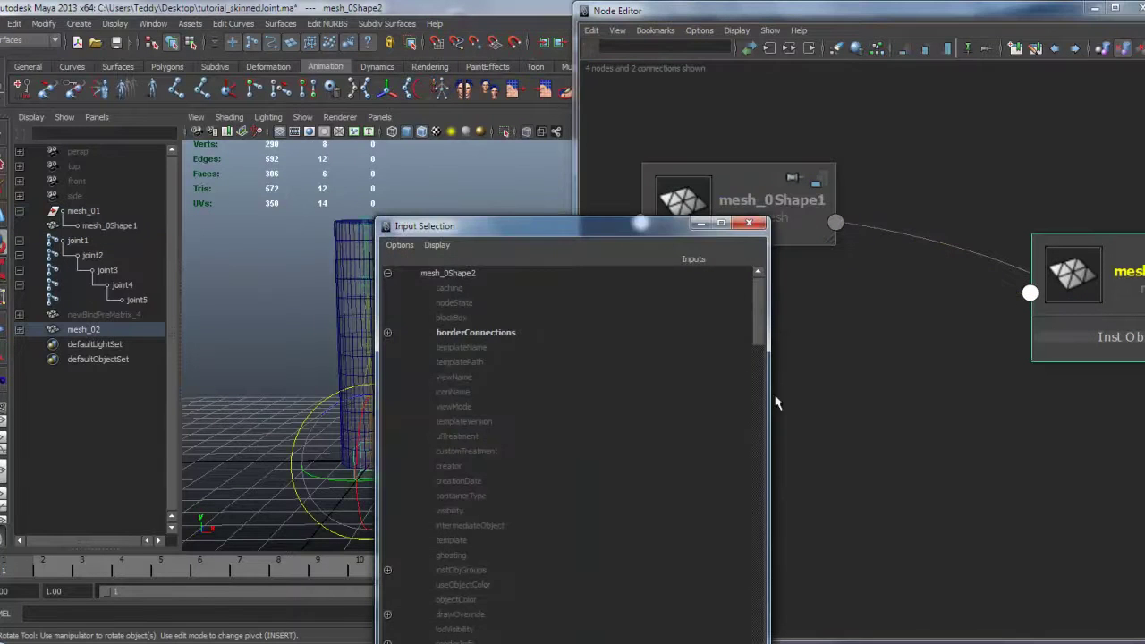
{"action": "left_click_drag", "start_coordinate": [757, 340], "coordinate": [755, 524]}
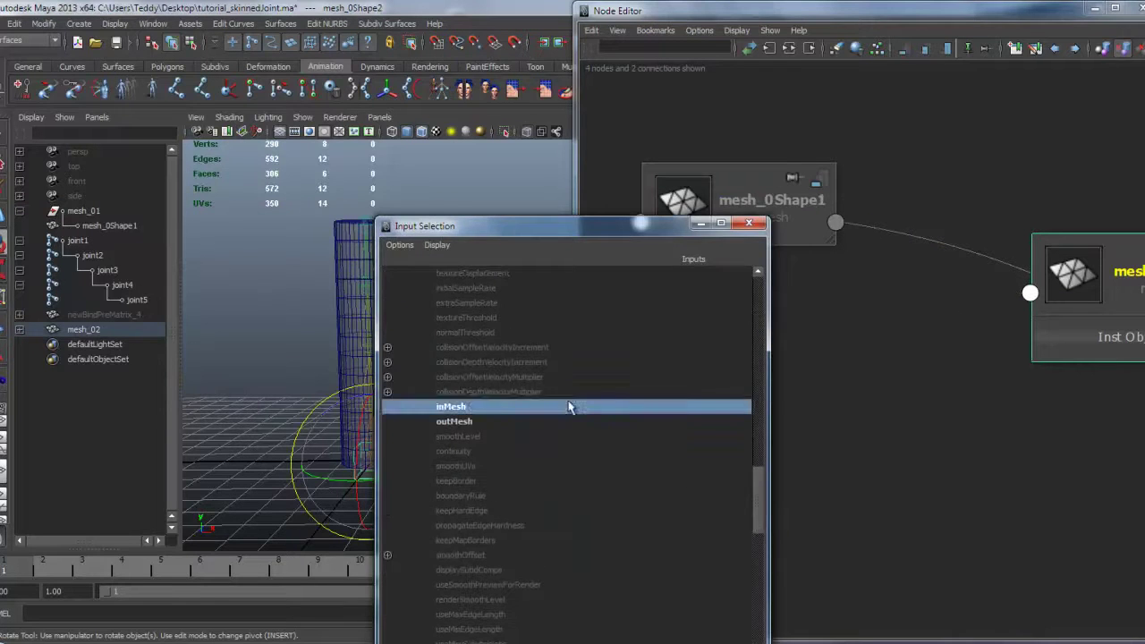
{"action": "left_click", "coordinate": [456, 407]}
{"action": "left_click", "coordinate": [746, 226]}
{"action": "middle_click_drag", "start_coordinate": [368, 353], "coordinate": [310, 370], "text": "alt"}
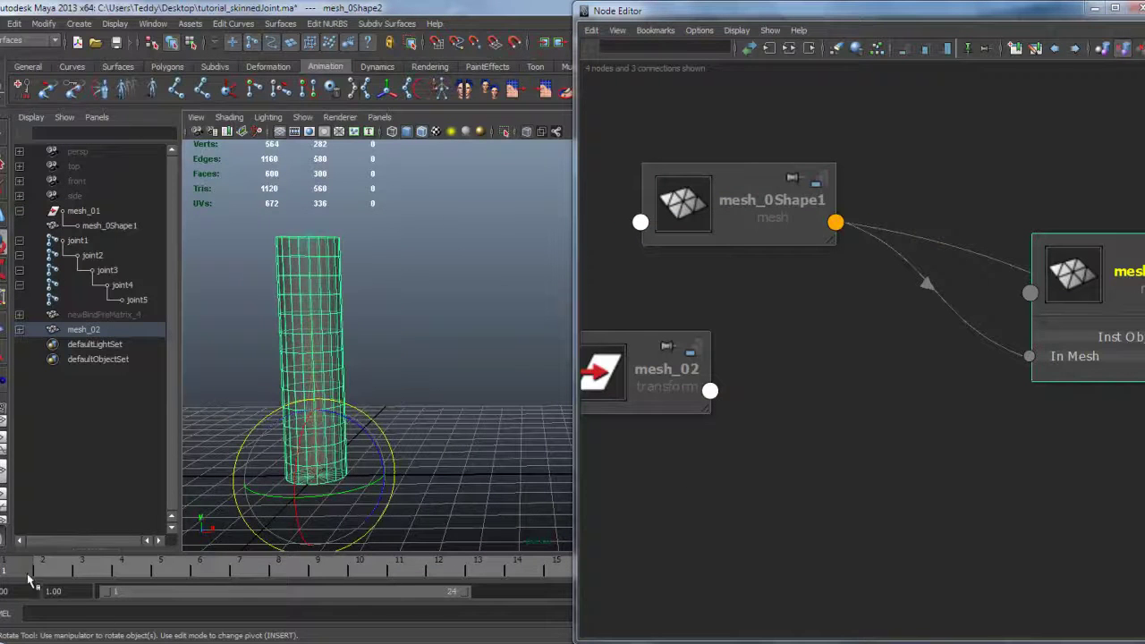
{"action": "mouse_move", "coordinate": [22, 574]}
{"action": "left_mouse_down"}
{"action": "mouse_move", "coordinate": [281, 585]}
{"action": "mouse_move", "coordinate": [85, 542]}
{"action": "mouse_move", "coordinate": [5, 556]}
{"action": "mouse_move", "coordinate": [16, 563]}
{"action": "left_mouse_up"}
Show all of mesh_0Shape1's attributes in the Node Editor and arrange the two shape nodes to expose their mesh connection.
{"action": "left_click_drag", "start_coordinate": [759, 229], "coordinate": [738, 181]}
{"action": "key", "text": "3"}
{"action": "middle_click_drag", "start_coordinate": [865, 334], "coordinate": [831, 295], "text": "alt"}
{"action": "scroll", "coordinate": [831, 293], "scroll_direction": "down", "scroll_amount": 2}
{"action": "left_click_drag", "start_coordinate": [724, 158], "coordinate": [724, 131]}
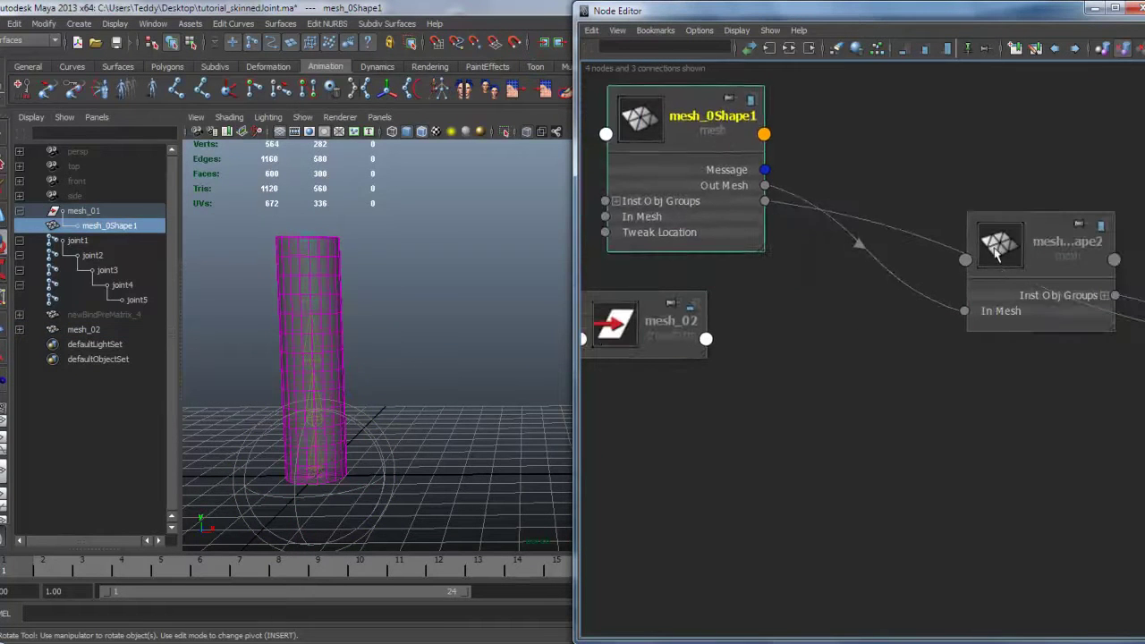
{"action": "left_click_drag", "start_coordinate": [1002, 261], "coordinate": [979, 221]}
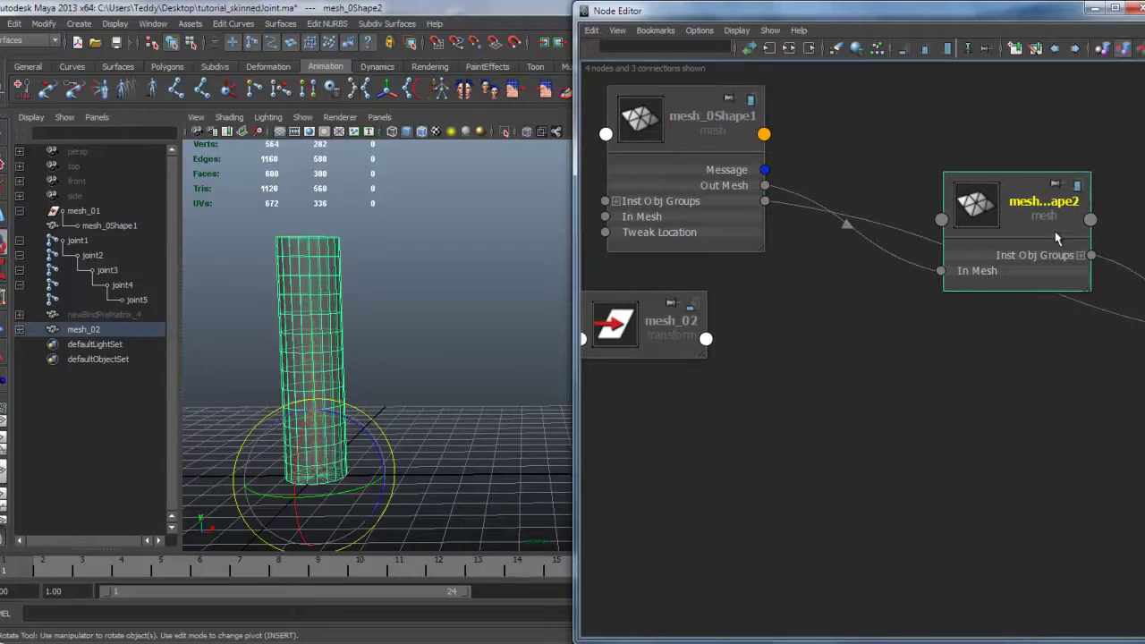
{"action": "left_click_drag", "start_coordinate": [702, 158], "coordinate": [681, 162]}
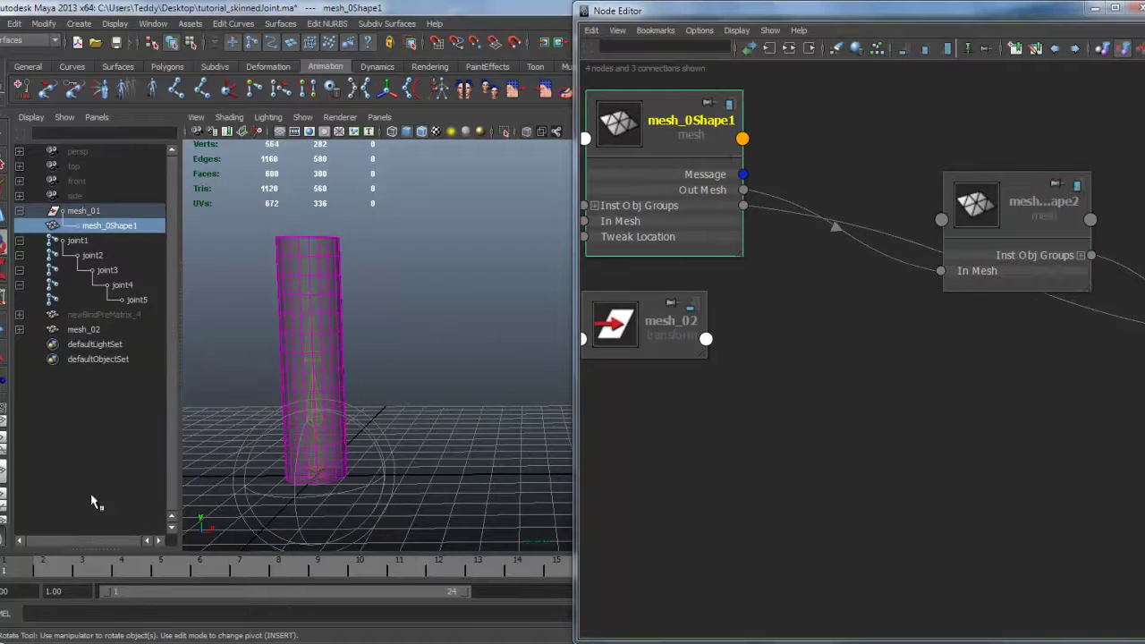
Clear the selection, minimize the Node Editor, and hide layer1.
{"action": "left_click", "coordinate": [942, 103]}
{"action": "left_click", "coordinate": [1134, 8]}
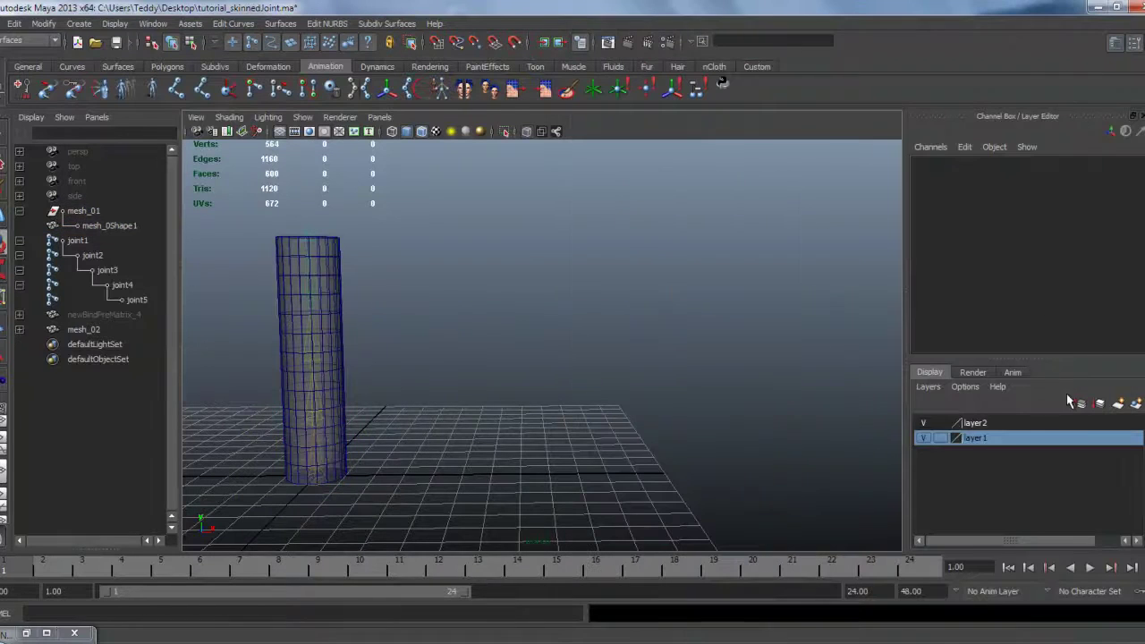
{"action": "left_click", "coordinate": [926, 426]}
{"action": "left_click", "coordinate": [924, 438]}
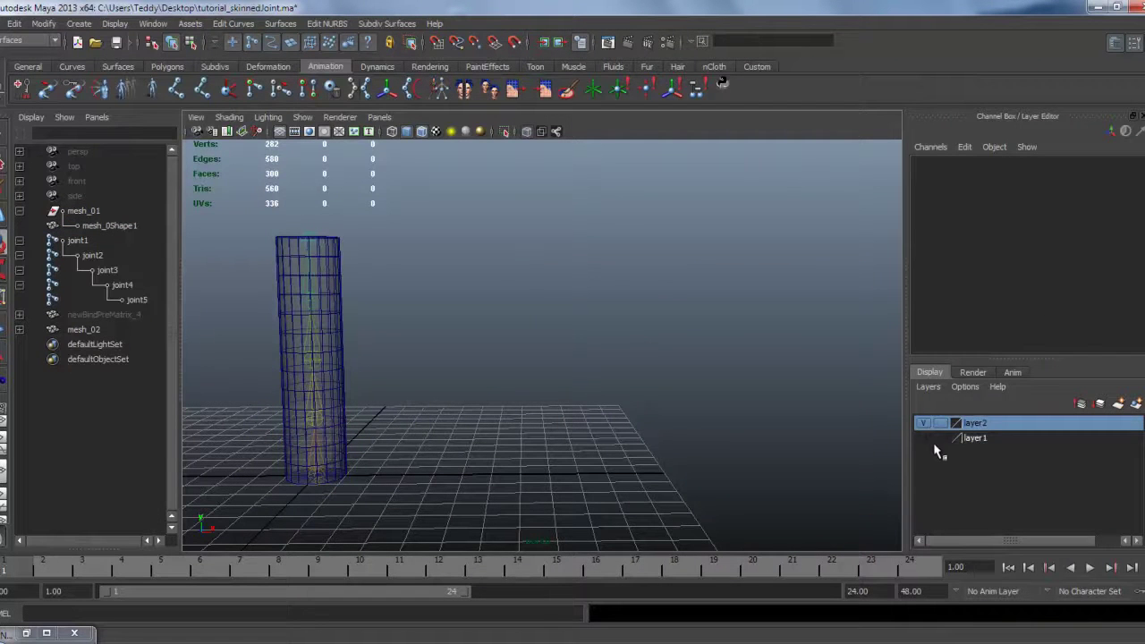
Turn off the display of shape nodes in the Outliner.
{"action": "left_click", "coordinate": [112, 213]}
{"action": "right_click", "coordinate": [111, 214]}
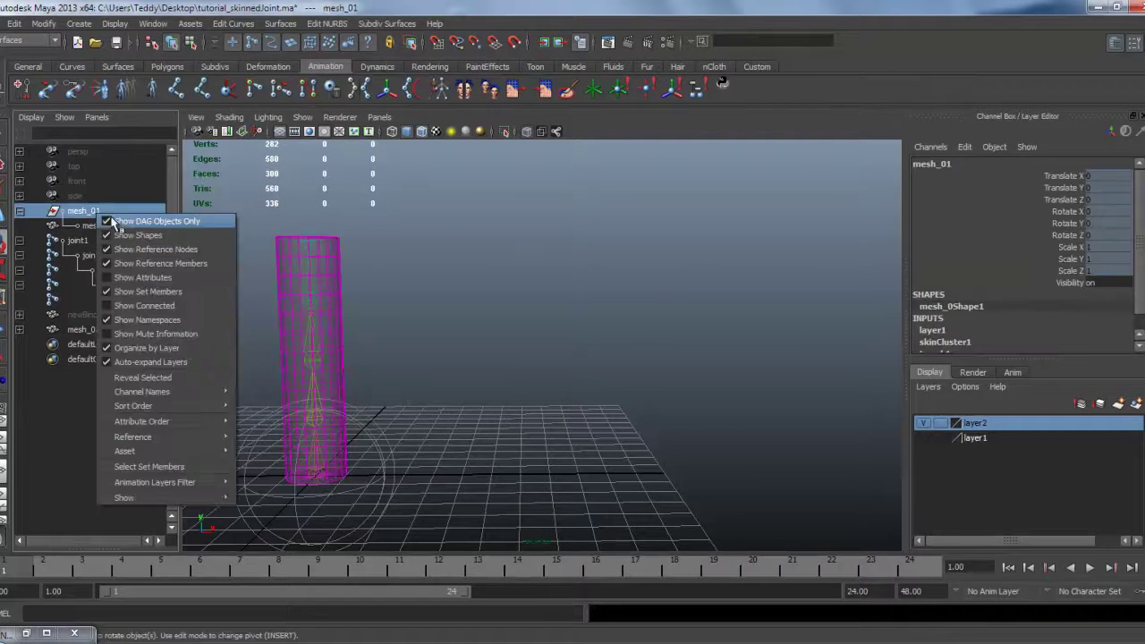
{"action": "left_click", "coordinate": [125, 235]}
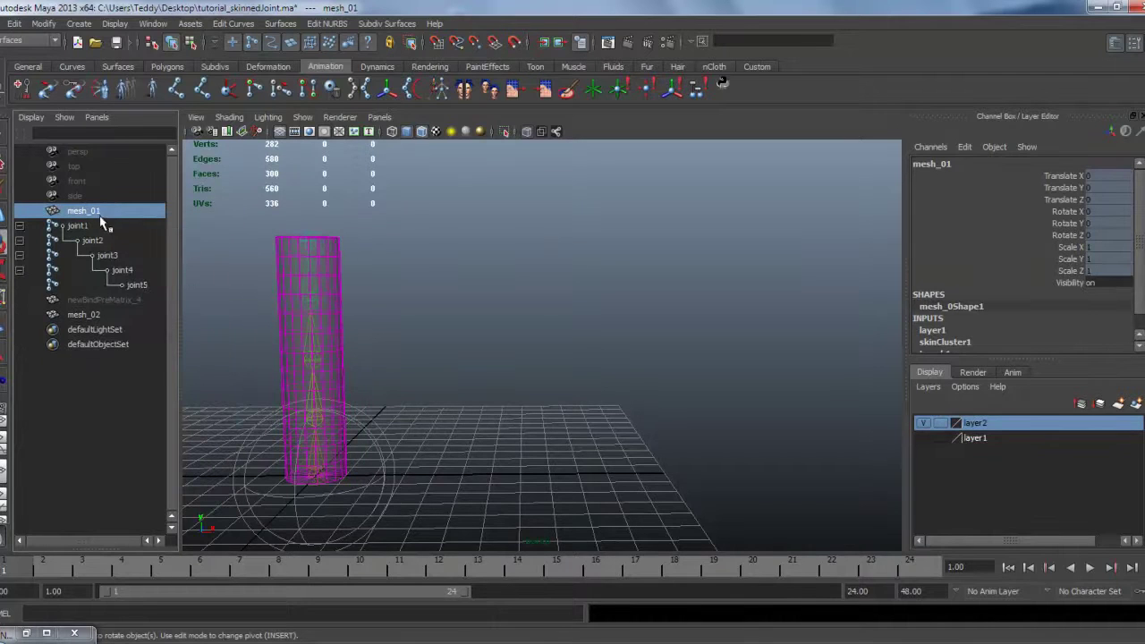
Hide layer2 and deselect mesh_01 so only mesh_02 is shown.
{"action": "left_click", "coordinate": [924, 424]}
{"action": "left_click_drag", "start_coordinate": [524, 414], "coordinate": [585, 368], "text": "alt"}
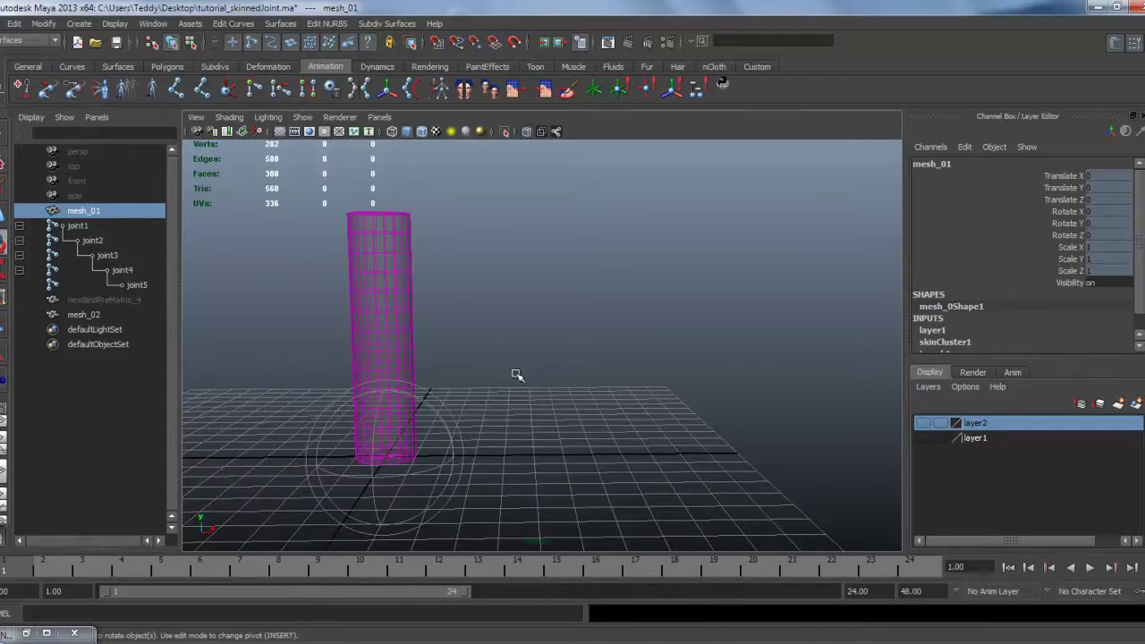
{"action": "middle_click_drag", "start_coordinate": [523, 365], "coordinate": [512, 338], "text": "alt"}
{"action": "left_click", "coordinate": [557, 352]}
{"action": "left_click_drag", "start_coordinate": [558, 354], "coordinate": [588, 372], "text": "alt"}
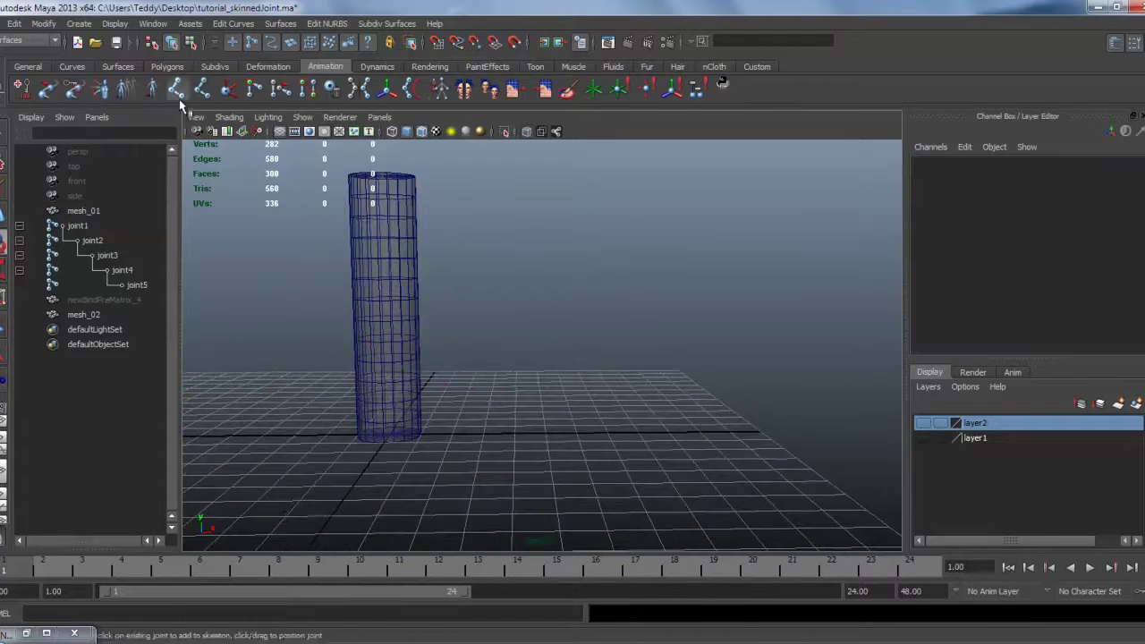
With the Joint Tool, place a root joint snapped to the grid origin at the cylinder's base.
{"action": "left_click_drag", "start_coordinate": [506, 349], "coordinate": [528, 376], "text": "alt"}
{"action": "middle_click_drag", "start_coordinate": [529, 376], "coordinate": [554, 344], "text": "alt"}
{"action": "right_click_drag", "start_coordinate": [555, 398], "coordinate": [581, 407], "text": "alt"}
{"action": "middle_click_drag", "start_coordinate": [537, 408], "coordinate": [563, 402], "text": "alt"}
{"action": "key", "text": "x"}
{"action": "left_click", "coordinate": [428, 419]}
{"action": "left_click_drag", "start_coordinate": [462, 435], "coordinate": [578, 374], "text": "alt"}
{"action": "left_click_drag", "start_coordinate": [40, 568], "coordinate": [14, 563]}
Place a child joint on the cylinder's side, about 4.47 units from the root joint, and finish the chain.
{"action": "left_click_drag", "start_coordinate": [573, 384], "coordinate": [527, 380], "text": "alt"}
{"action": "right_click_drag", "start_coordinate": [528, 380], "coordinate": [608, 385], "text": "alt"}
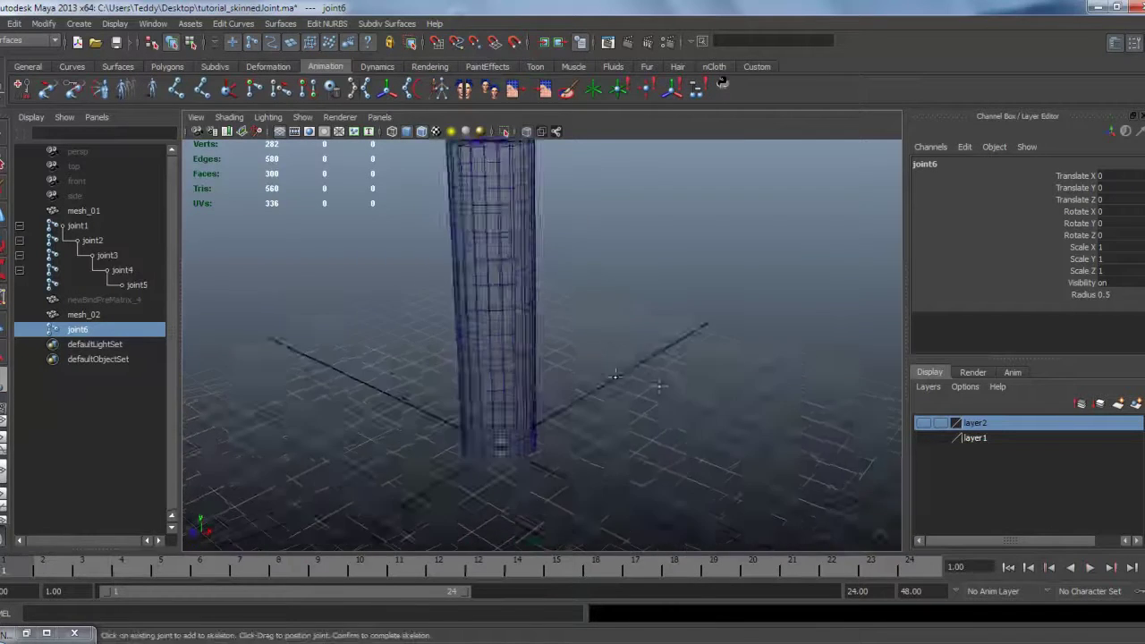
{"action": "left_click_drag", "start_coordinate": [608, 385], "coordinate": [626, 347], "text": "alt"}
{"action": "left_click", "coordinate": [539, 301]}
{"action": "key", "text": "w"}
{"action": "key", "text": "ctrl+d"}
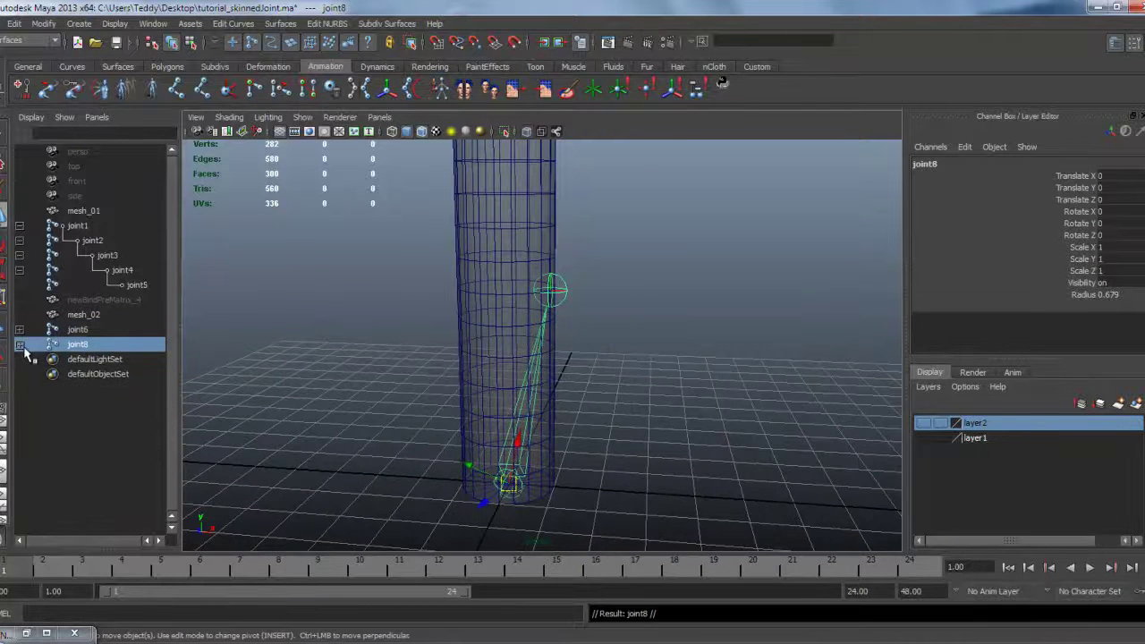
{"action": "left_click", "coordinate": [20, 345]}
{"action": "key", "text": "Delete"}
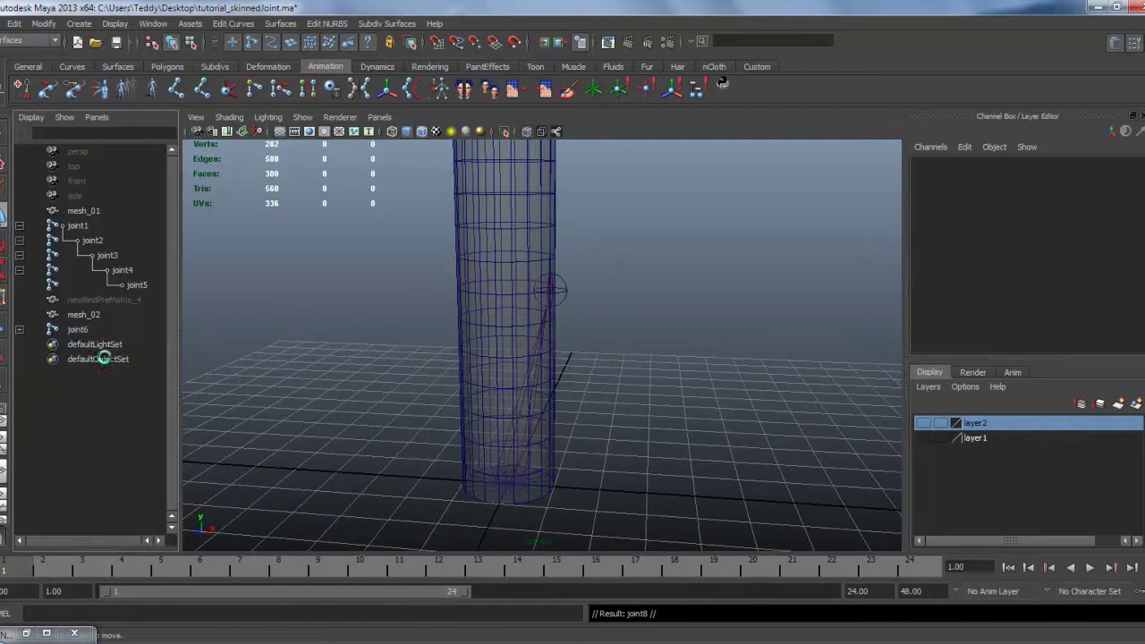
Rename joint6 as root_zero and its child joint7 as meshAttach_JNT.
{"action": "left_click", "coordinate": [36, 331]}
{"action": "left_click", "coordinate": [20, 330]}
{"action": "double_click", "coordinate": [94, 331]}
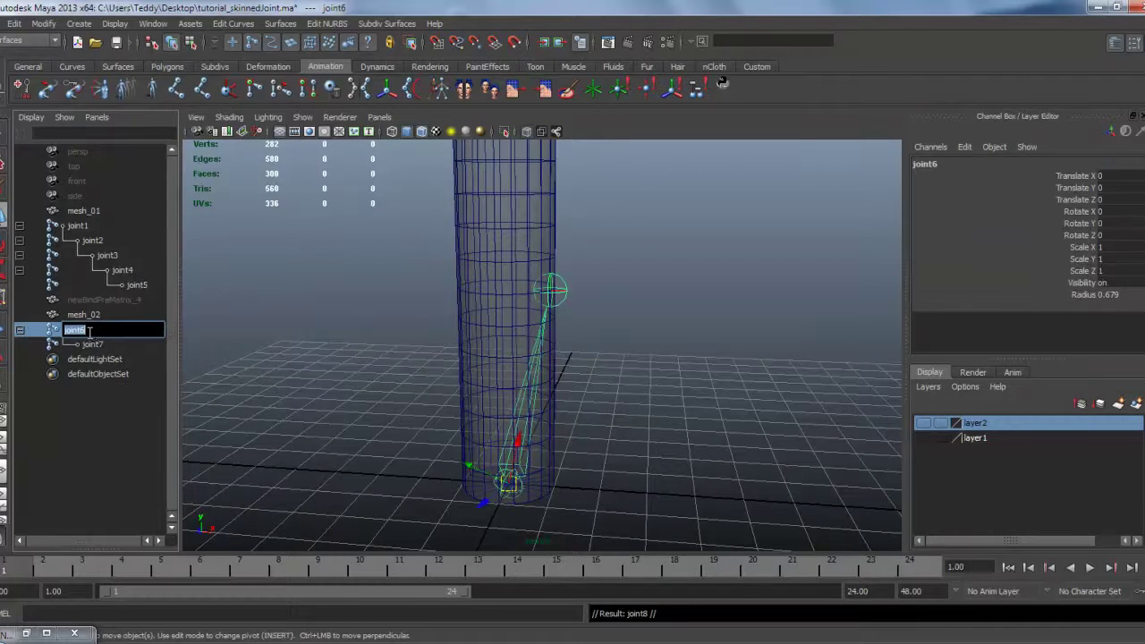
{"action": "type", "text": "root_zero"}
{"action": "key", "text": "Return"}
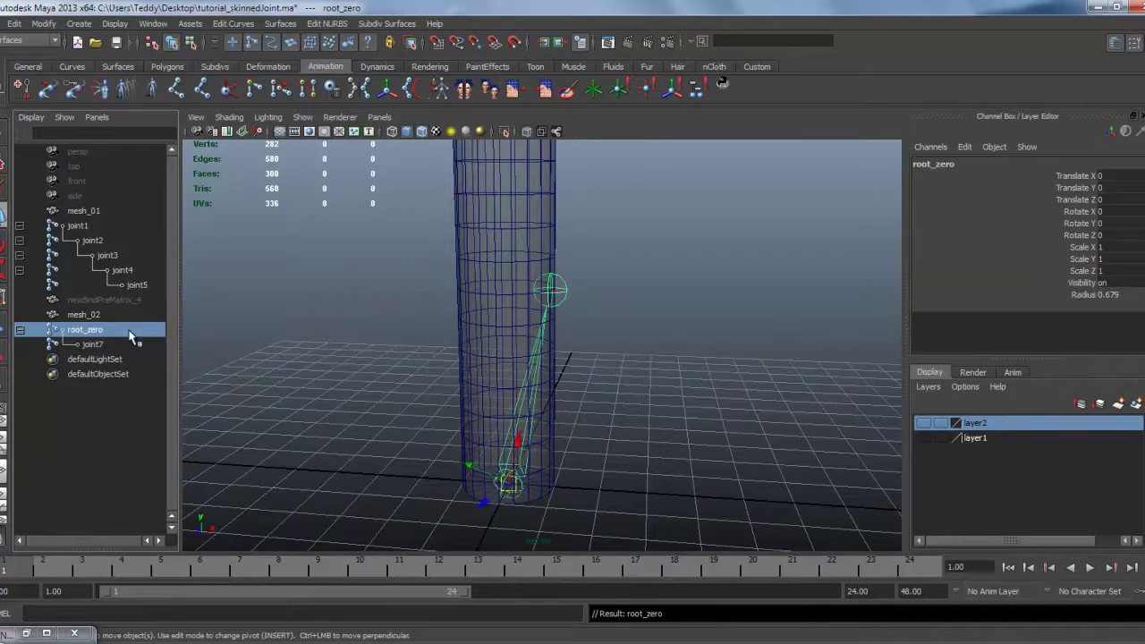
{"action": "double_click", "coordinate": [131, 343]}
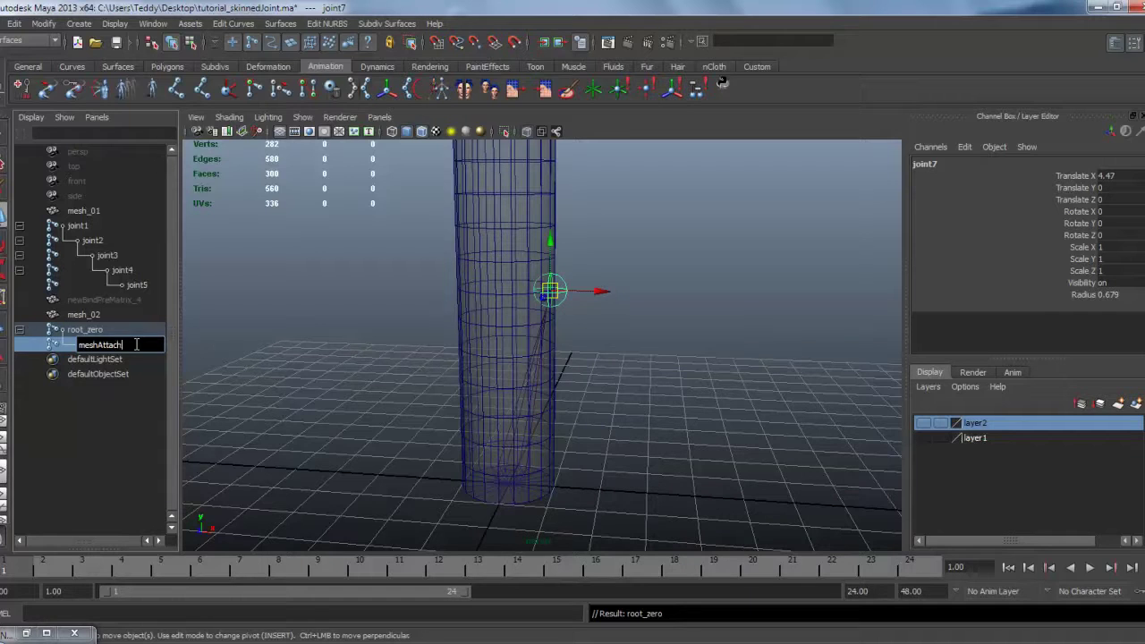
{"action": "type", "text": "meshAttach_JNT"}
{"action": "key", "text": "Return"}
Duplicate meshAttach_JNT and parent the duplicate under the original joint.
{"action": "key", "text": "ctrl+d"}
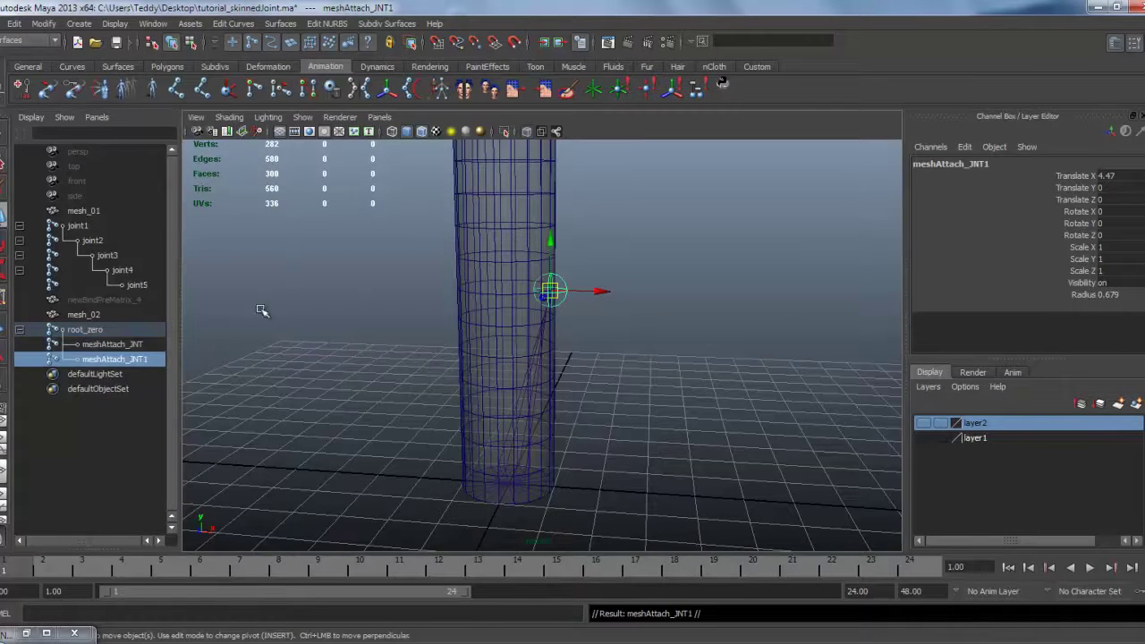
{"action": "left_click", "coordinate": [100, 347], "text": "ctrl"}
{"action": "key", "text": "p"}
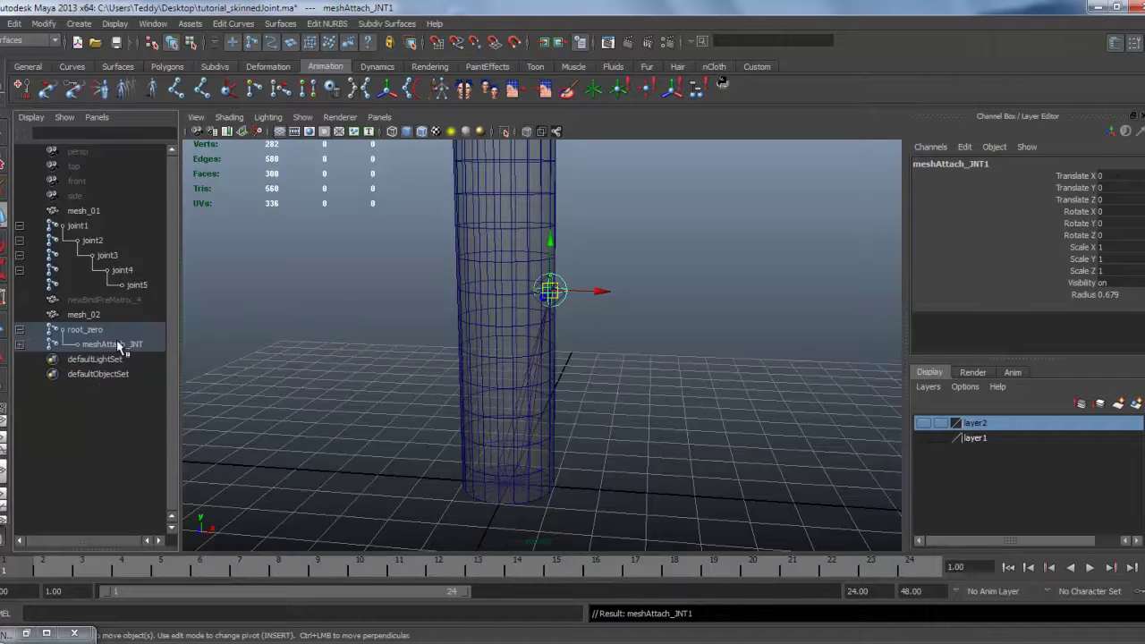
Rename the duplicated joint under meshAttach_JNT as OFFSET_JNT and play through the cylinder's bending animation.
{"action": "left_click", "coordinate": [20, 345]}
{"action": "double_click", "coordinate": [121, 362]}
{"action": "type", "text": "o"}
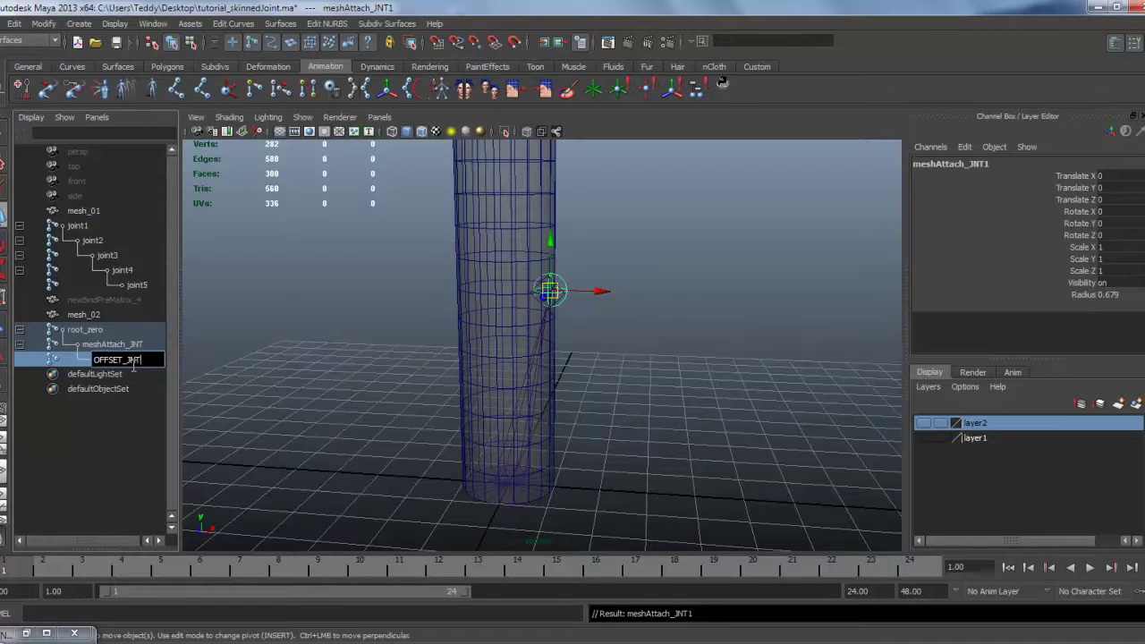
{"action": "key", "text": "Return"}
{"action": "left_click", "coordinate": [617, 394]}
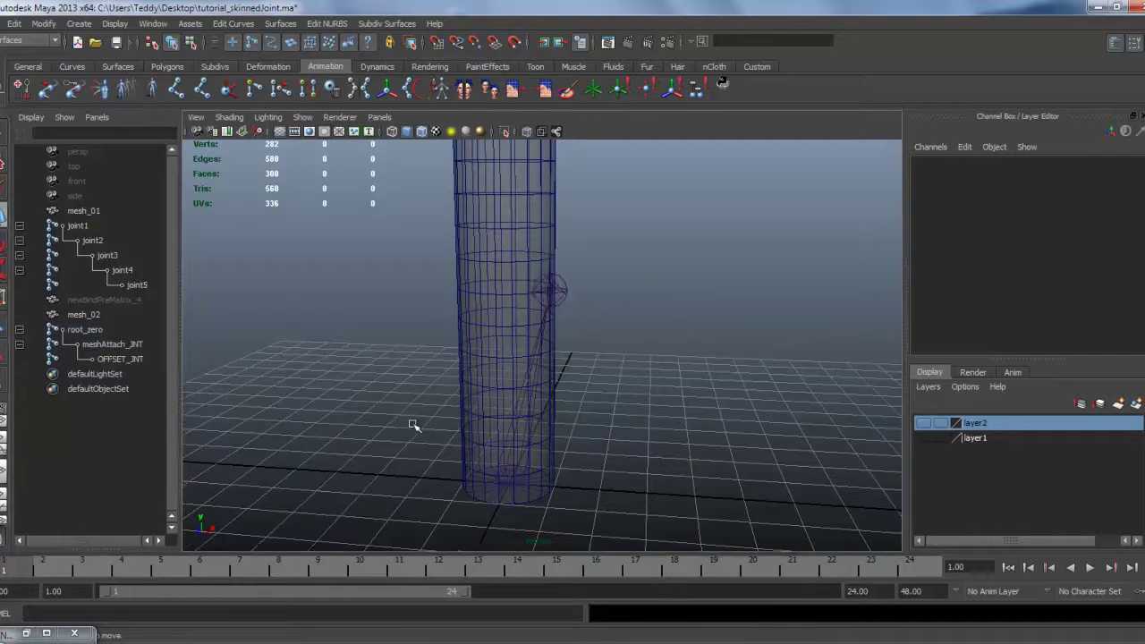
{"action": "left_click_drag", "start_coordinate": [409, 422], "coordinate": [220, 454], "text": "alt"}
{"action": "key", "text": "alt+v"}
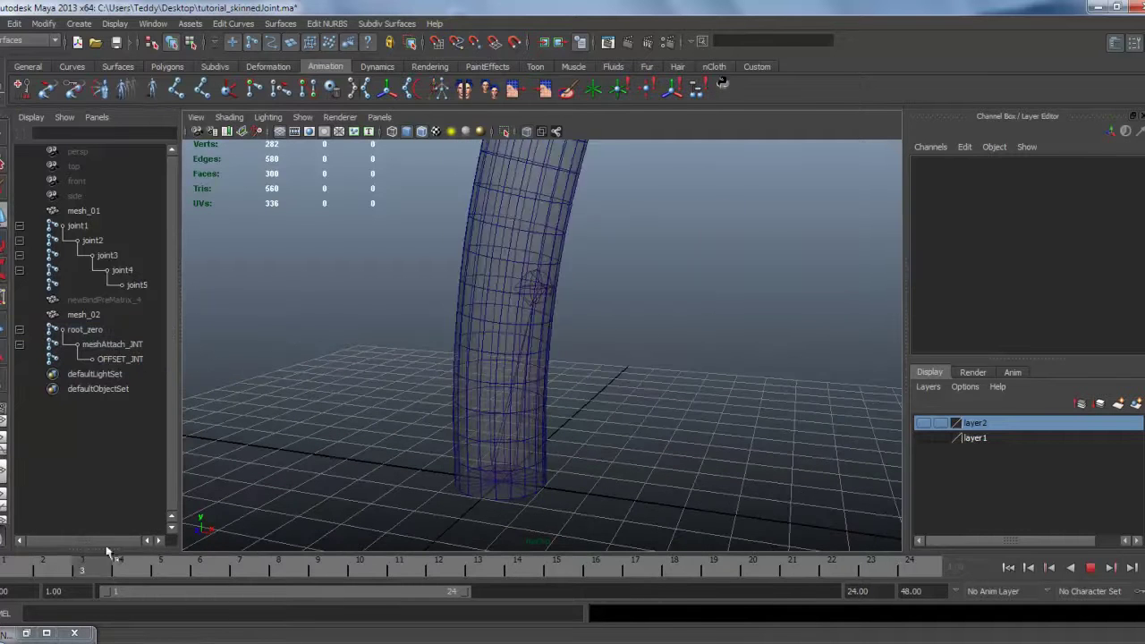
{"action": "left_click_drag", "start_coordinate": [274, 563], "coordinate": [5, 541]}
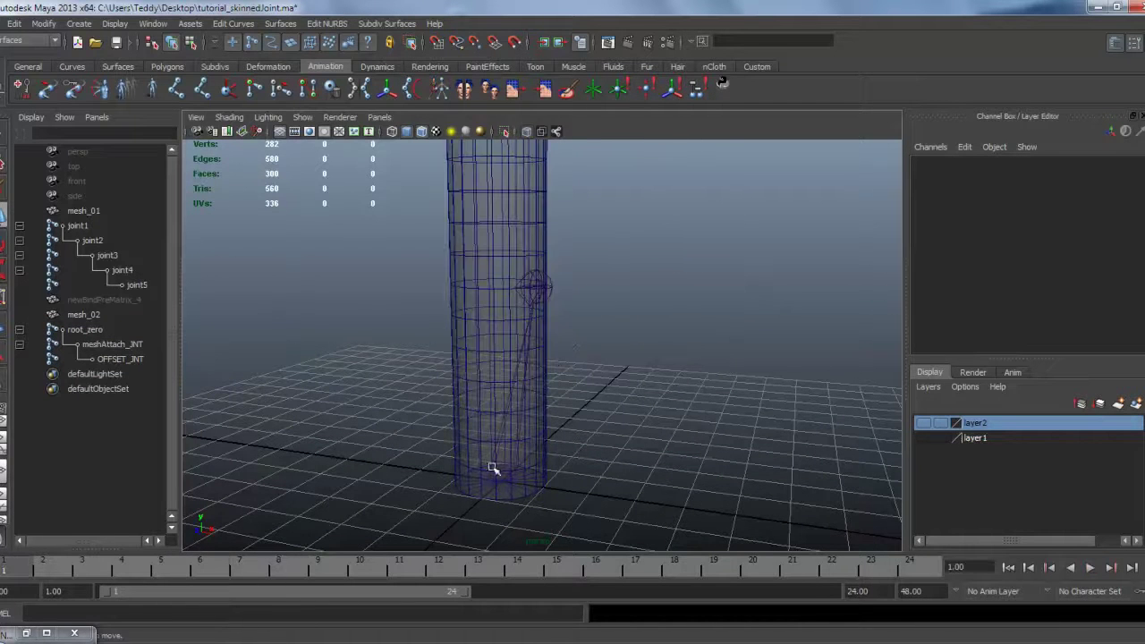
{"action": "left_click_drag", "start_coordinate": [491, 467], "coordinate": [572, 422], "text": "alt"}
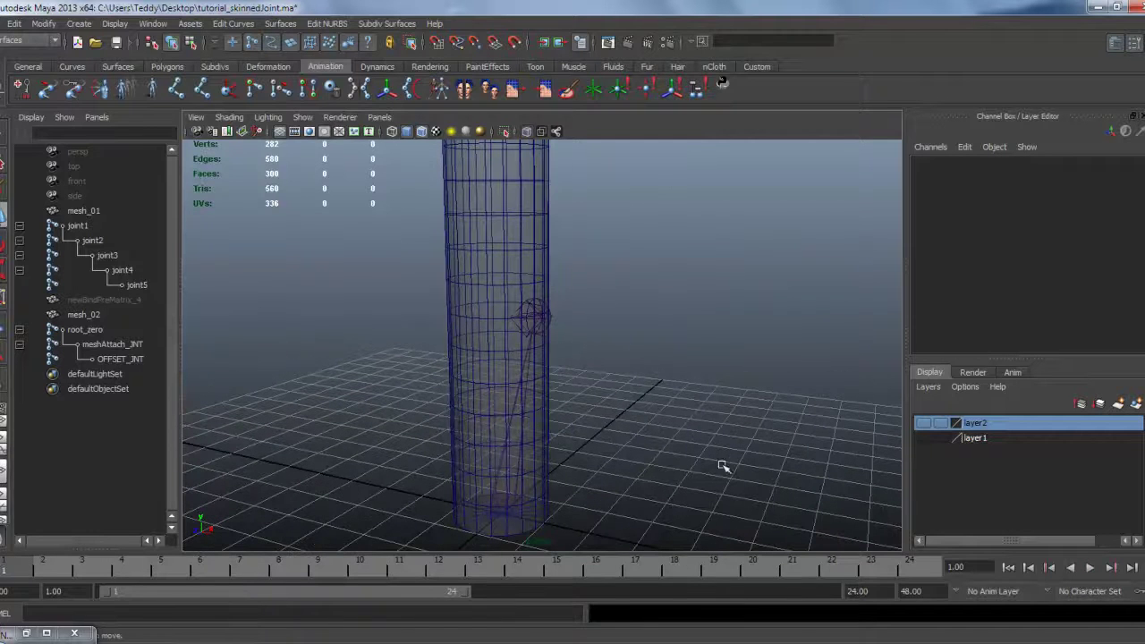
Open the Script Editor and set the follicle script's pyMesh node name to mesh_01.
{"action": "left_click", "coordinate": [1117, 602]}
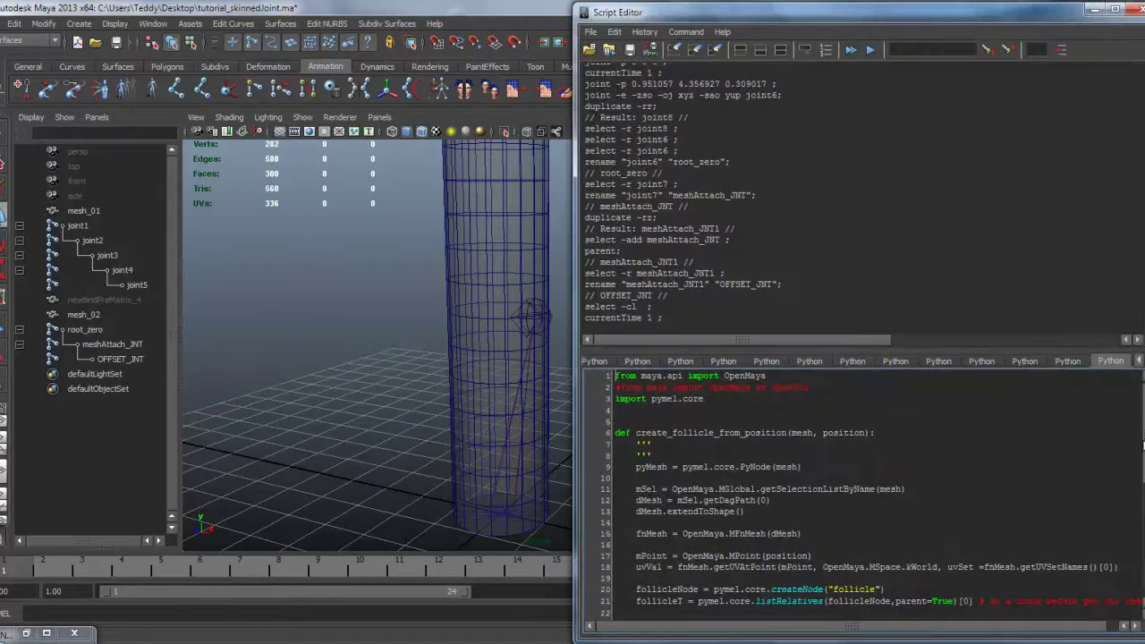
{"action": "scroll", "coordinate": [1131, 572], "scroll_direction": "down", "scroll_amount": 8}
{"action": "left_click_drag", "start_coordinate": [390, 347], "coordinate": [403, 405], "text": "alt"}
{"action": "left_click", "coordinate": [84, 211]}
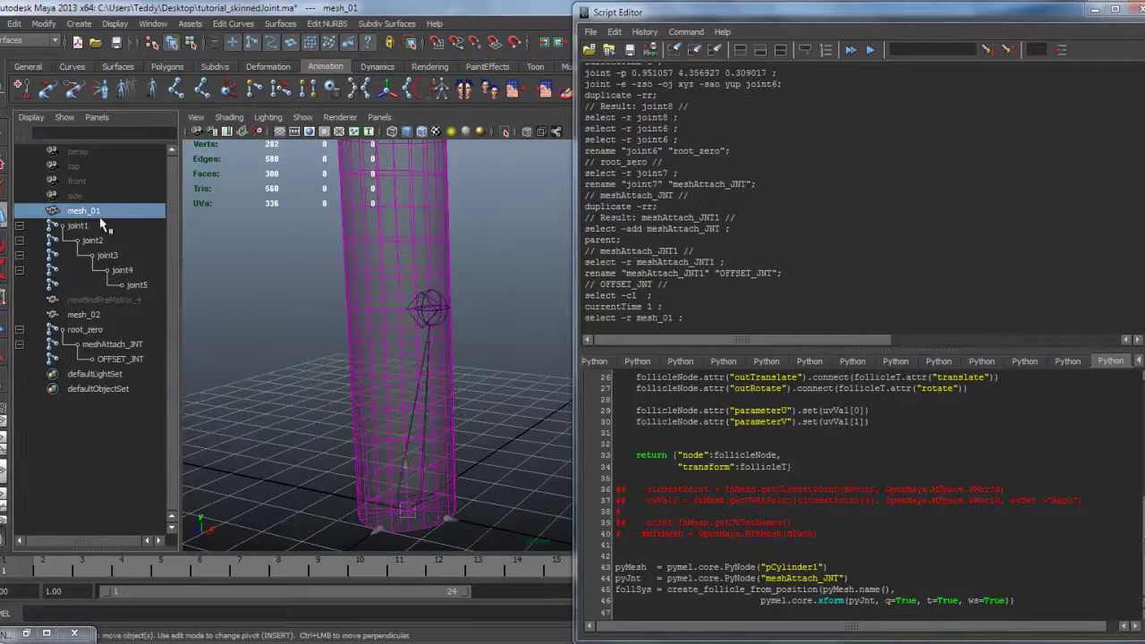
{"action": "double_click", "coordinate": [649, 318]}
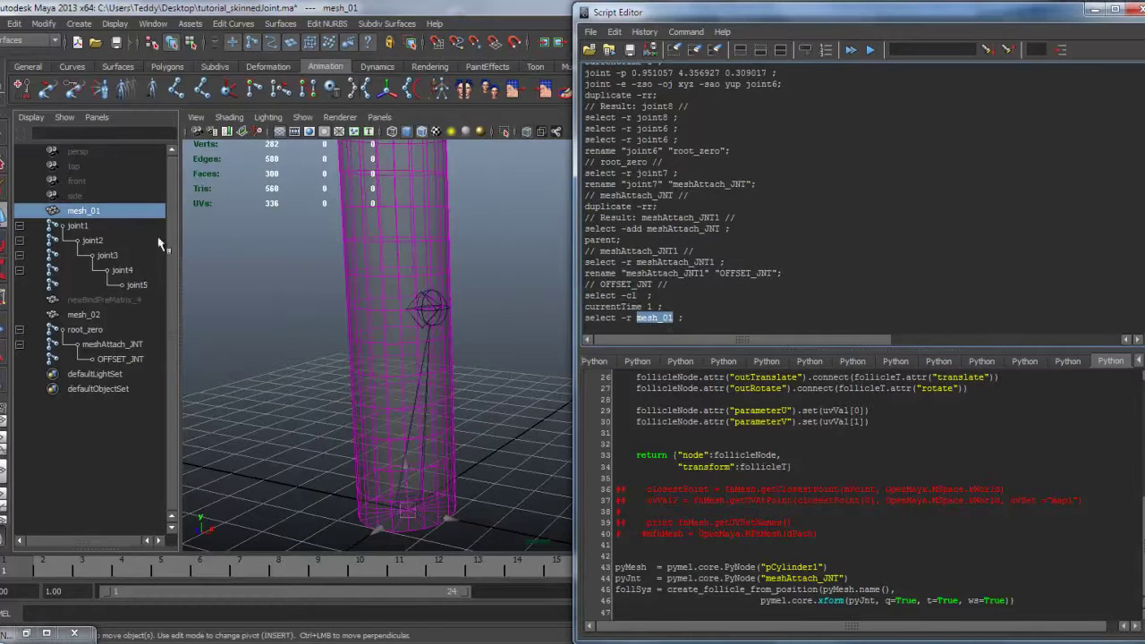
{"action": "double_click", "coordinate": [794, 567]}
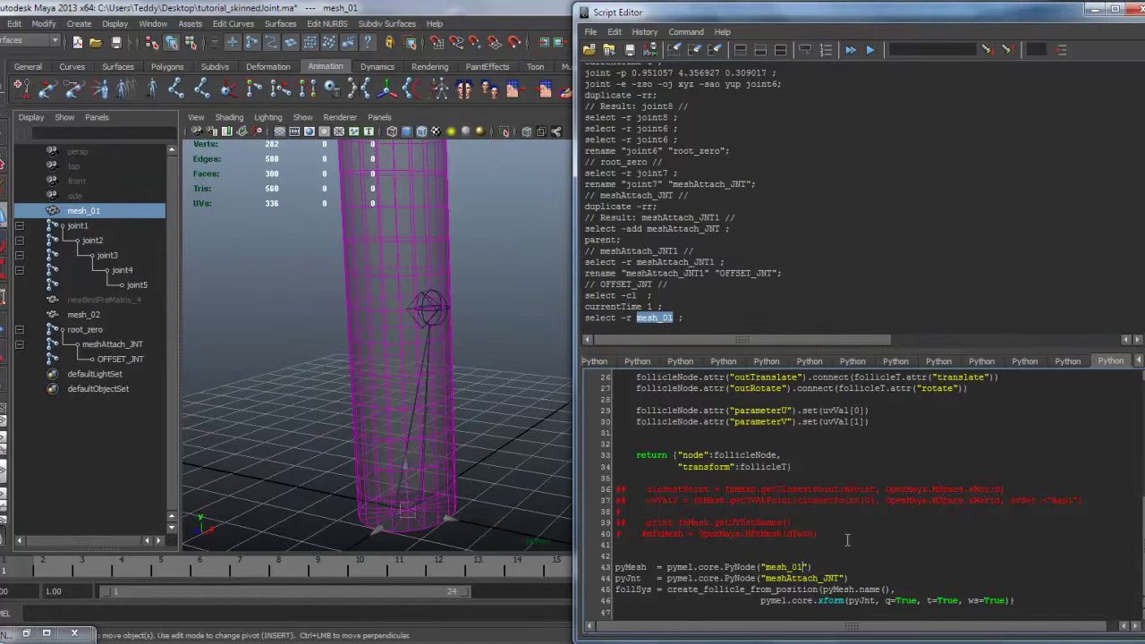
Set the script's pyJnt node name to OFFSET_JNT and execute the whole follicle script.
{"action": "left_click", "coordinate": [121, 360]}
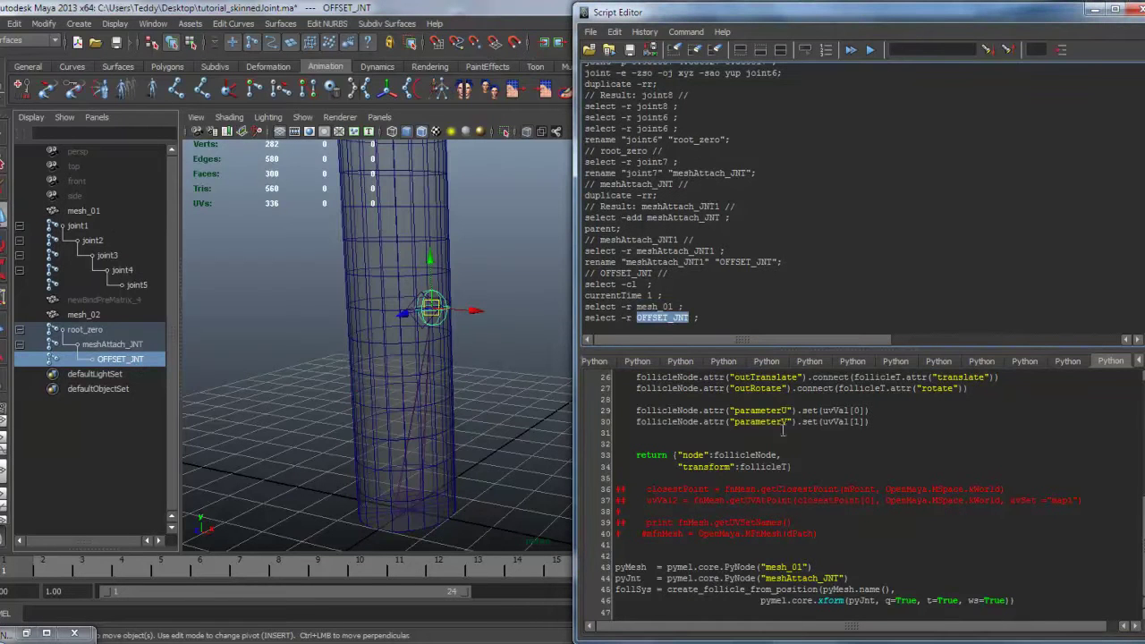
{"action": "left_click", "coordinate": [819, 578]}
{"action": "double_click", "coordinate": [817, 584]}
{"action": "left_click_drag", "start_coordinate": [819, 579], "coordinate": [814, 578]}
{"action": "left_click_drag", "start_coordinate": [885, 571], "coordinate": [887, 579]}
{"action": "left_click_drag", "start_coordinate": [926, 445], "coordinate": [928, 465]}
{"action": "key", "text": "ctrl+a"}
{"action": "key", "text": "ctrl+Return"}
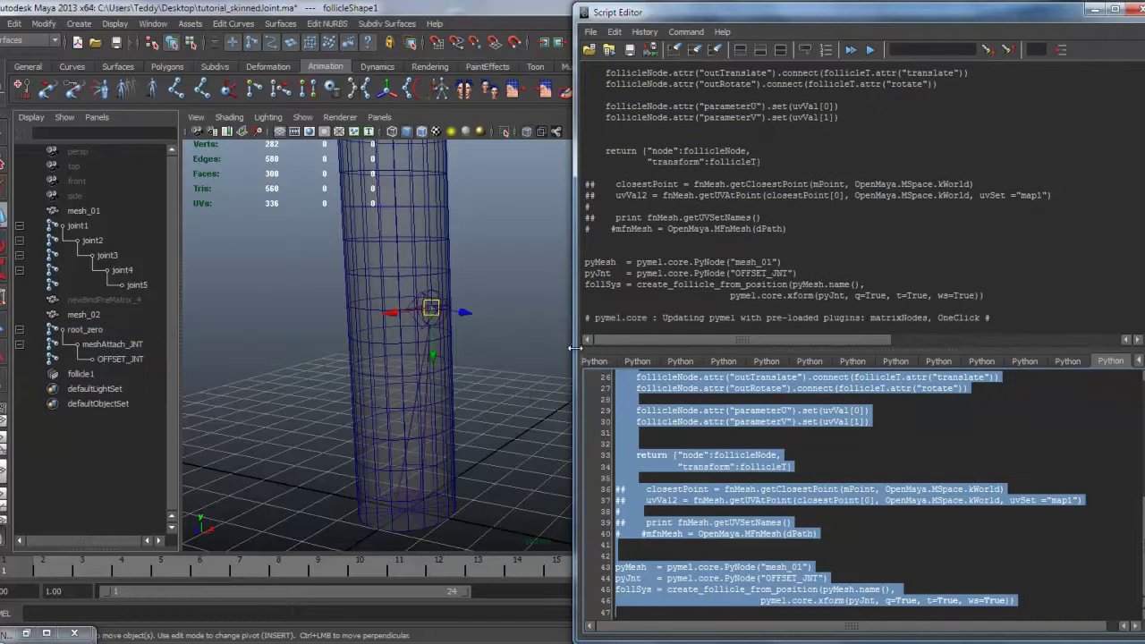
Review the follicle script's code, close the Script Editor and examine the new follicle on the cylinder's surface.
{"action": "left_click", "coordinate": [1062, 473]}
{"action": "scroll", "coordinate": [1092, 508], "scroll_direction": "up", "scroll_amount": 6}
{"action": "scroll", "coordinate": [859, 491], "scroll_direction": "down", "scroll_amount": 3}
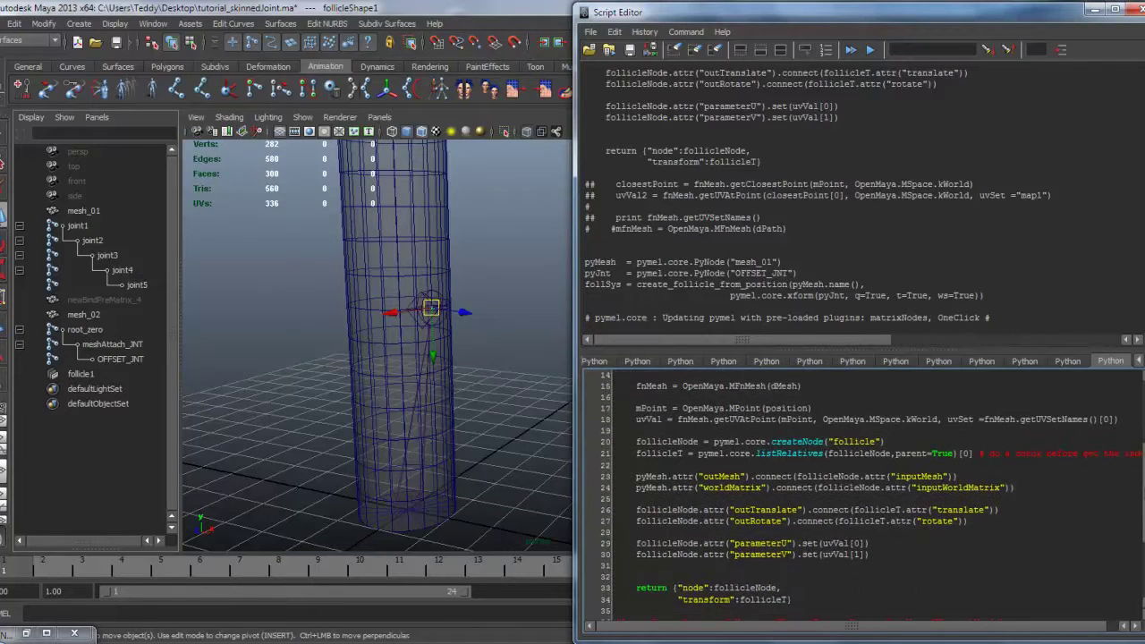
{"action": "scroll", "coordinate": [859, 491], "scroll_direction": "down", "scroll_amount": 4}
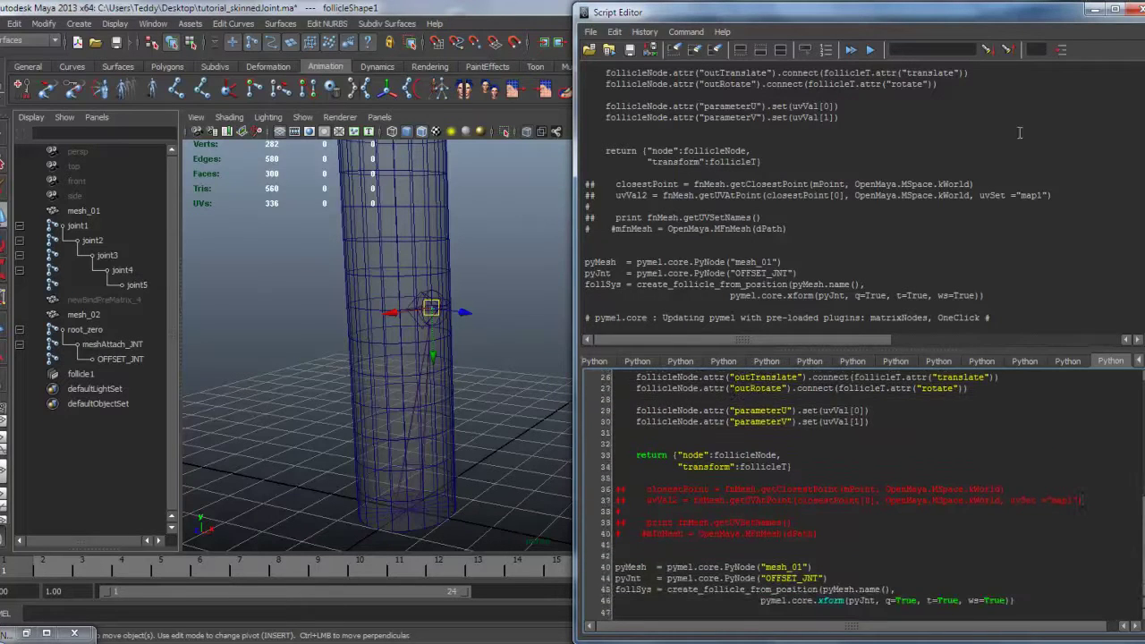
{"action": "left_click", "coordinate": [1138, 9]}
{"action": "mouse_move", "coordinate": [560, 310]}
{"action": "left_mouse_down", "text": "alt"}
{"action": "mouse_move", "coordinate": [590, 327]}
{"action": "mouse_move", "coordinate": [552, 320]}
{"action": "left_mouse_up", "text": "alt"}
{"action": "left_click_drag", "start_coordinate": [468, 467], "coordinate": [597, 378], "text": "alt"}
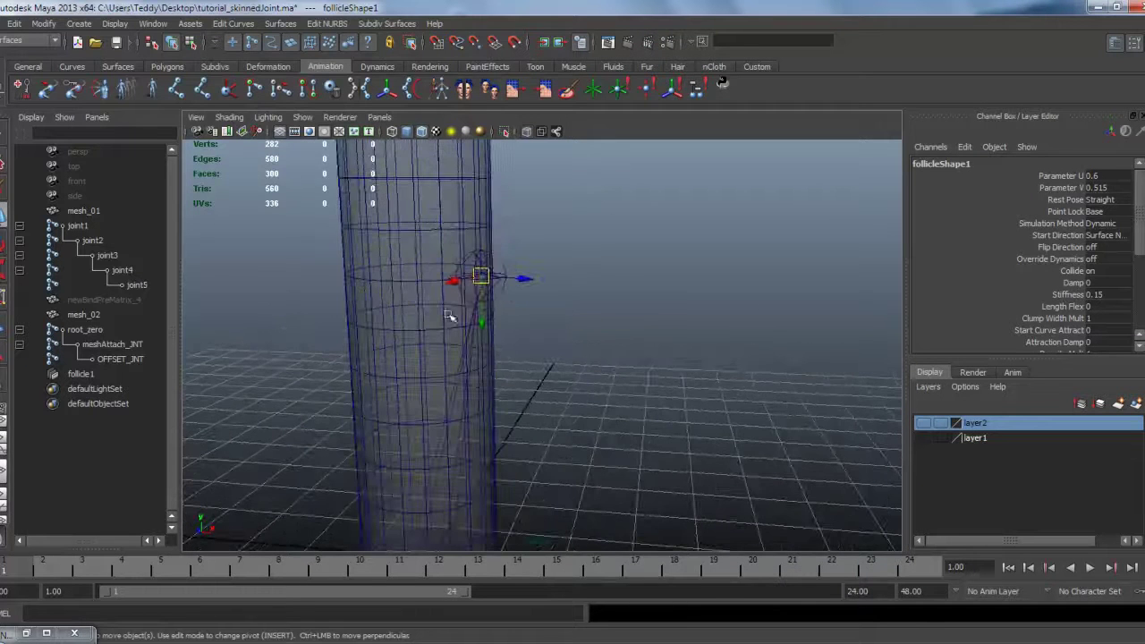
{"action": "mouse_move", "coordinate": [467, 276]}
{"action": "left_mouse_down", "text": "alt"}
{"action": "mouse_move", "coordinate": [481, 271]}
{"action": "mouse_move", "coordinate": [484, 283]}
{"action": "left_mouse_up", "text": "alt"}
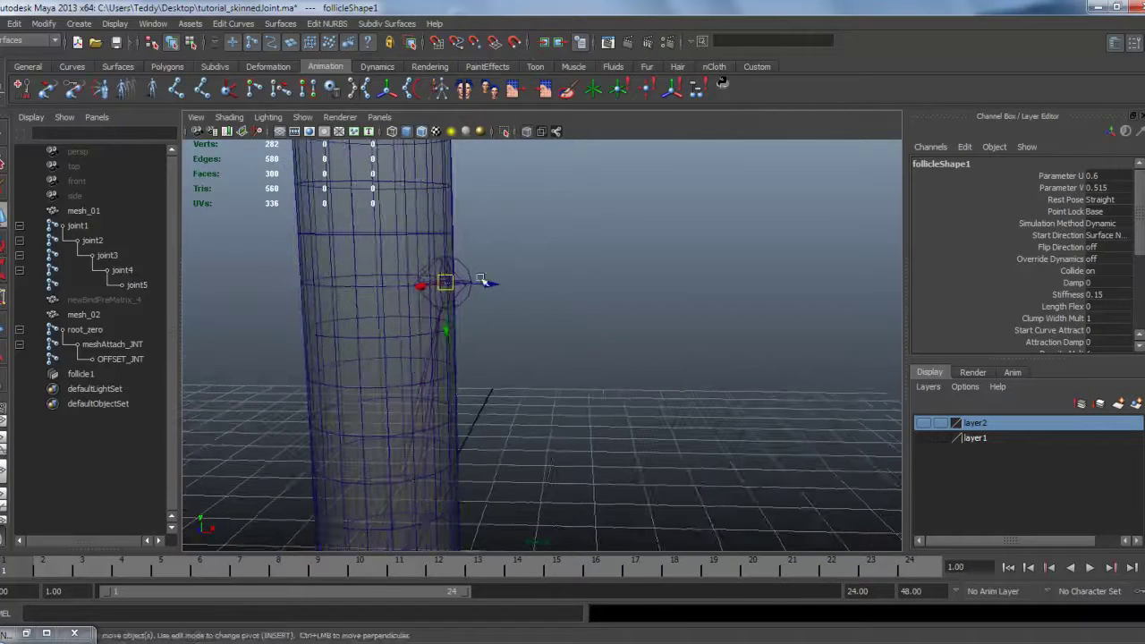
Parent-constrain meshAttach_JNT to follicle1 and check the constraint on the timeline.
{"action": "left_click", "coordinate": [77, 372]}
{"action": "left_click", "coordinate": [131, 348], "text": "ctrl"}
{"action": "key", "text": "space"}
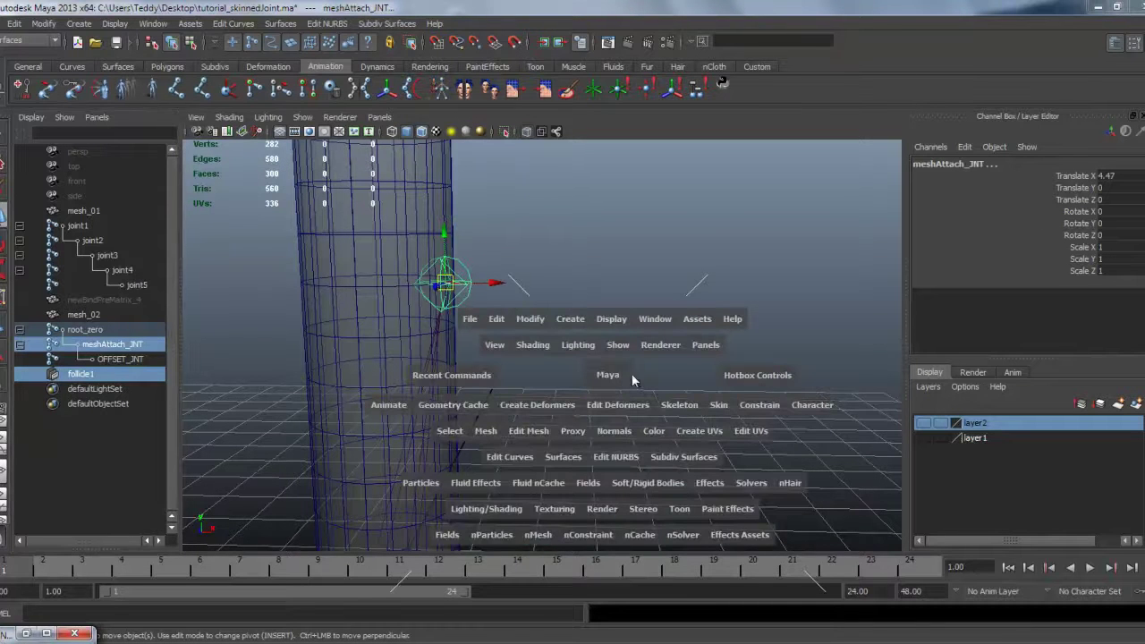
{"action": "left_click", "coordinate": [759, 406]}
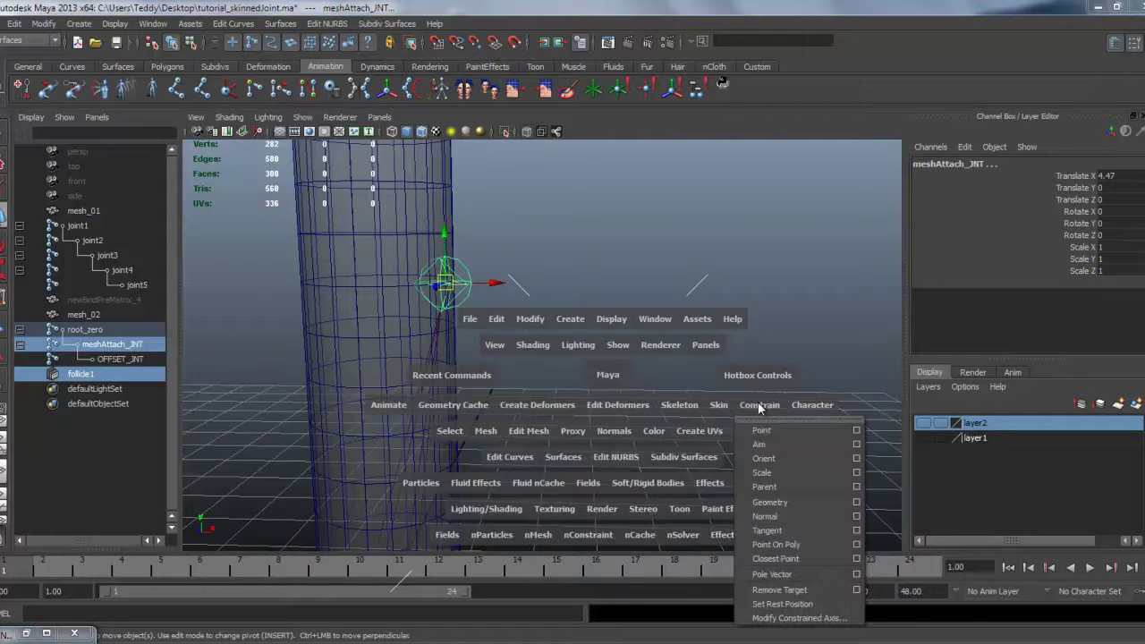
{"action": "left_click", "coordinate": [792, 489]}
{"action": "left_click_drag", "start_coordinate": [610, 459], "coordinate": [185, 507], "text": "alt"}
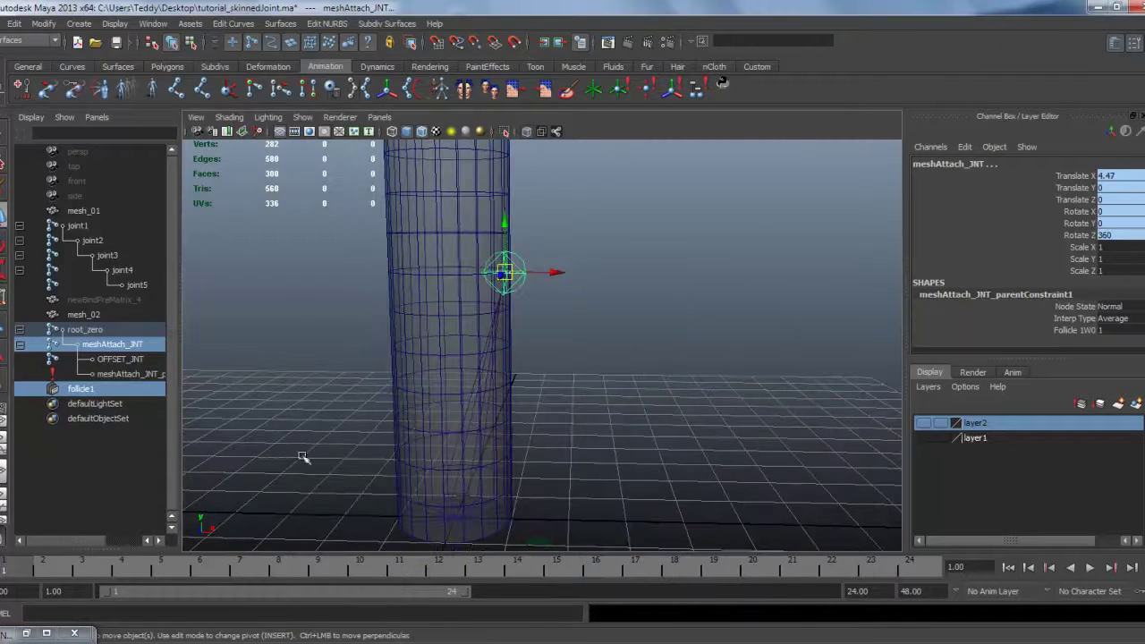
{"action": "mouse_move", "coordinate": [27, 575]}
{"action": "left_mouse_down"}
{"action": "mouse_move", "coordinate": [138, 572]}
{"action": "mouse_move", "coordinate": [6, 573]}
{"action": "left_mouse_up"}
{"action": "left_click", "coordinate": [426, 368]}
Smooth bind mesh_02 to the root_zero joint chain and clear the selection.
{"action": "left_click", "coordinate": [85, 330]}
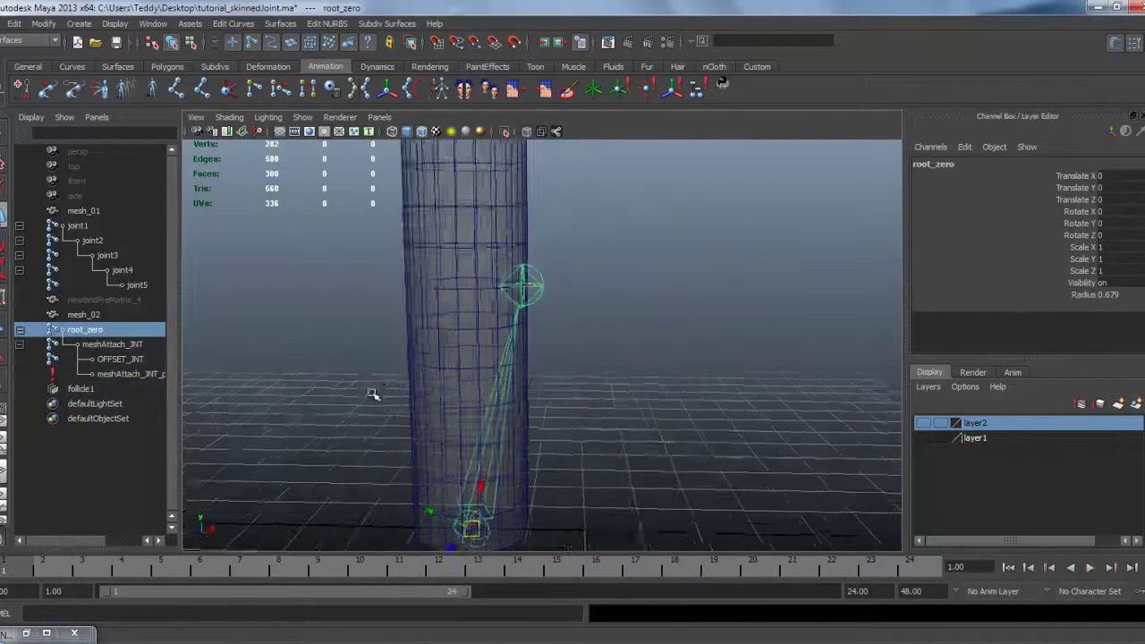
{"action": "left_click", "coordinate": [101, 316], "text": "ctrl"}
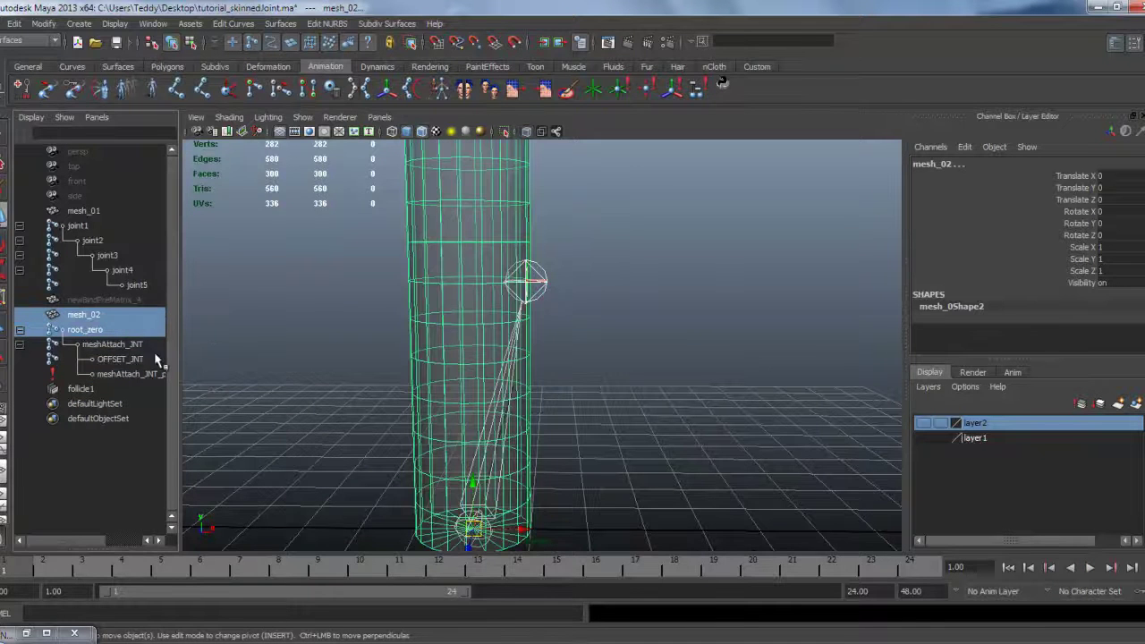
{"action": "left_click_drag", "start_coordinate": [491, 386], "coordinate": [631, 382], "text": "alt"}
{"action": "key", "text": "space"}
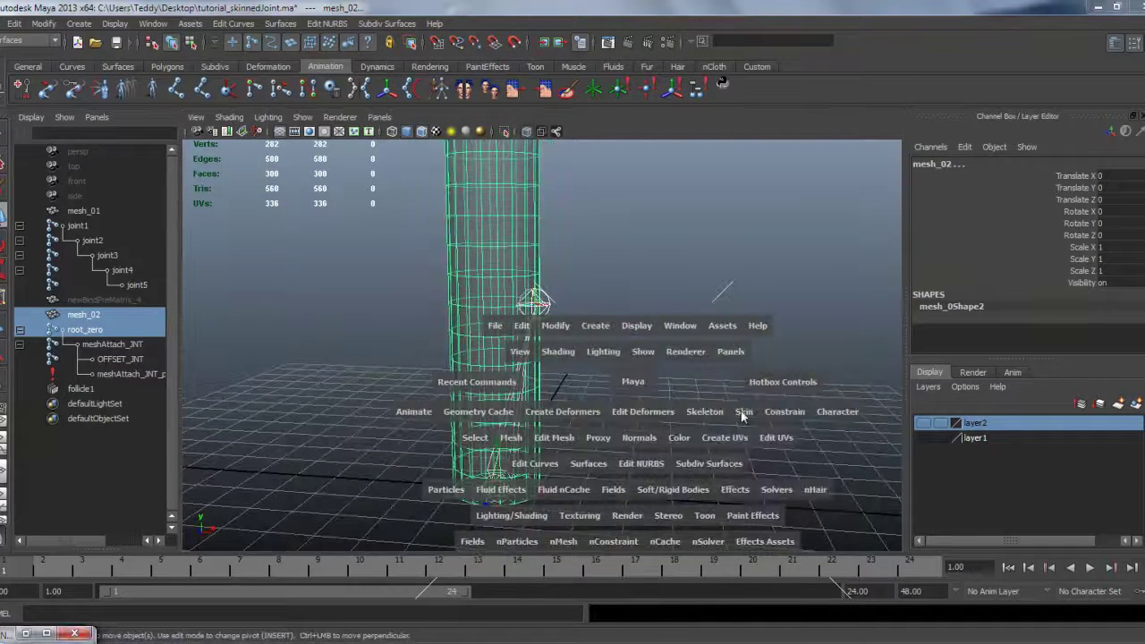
{"action": "left_click", "coordinate": [744, 411]}
{"action": "mouse_move", "coordinate": [808, 438]}
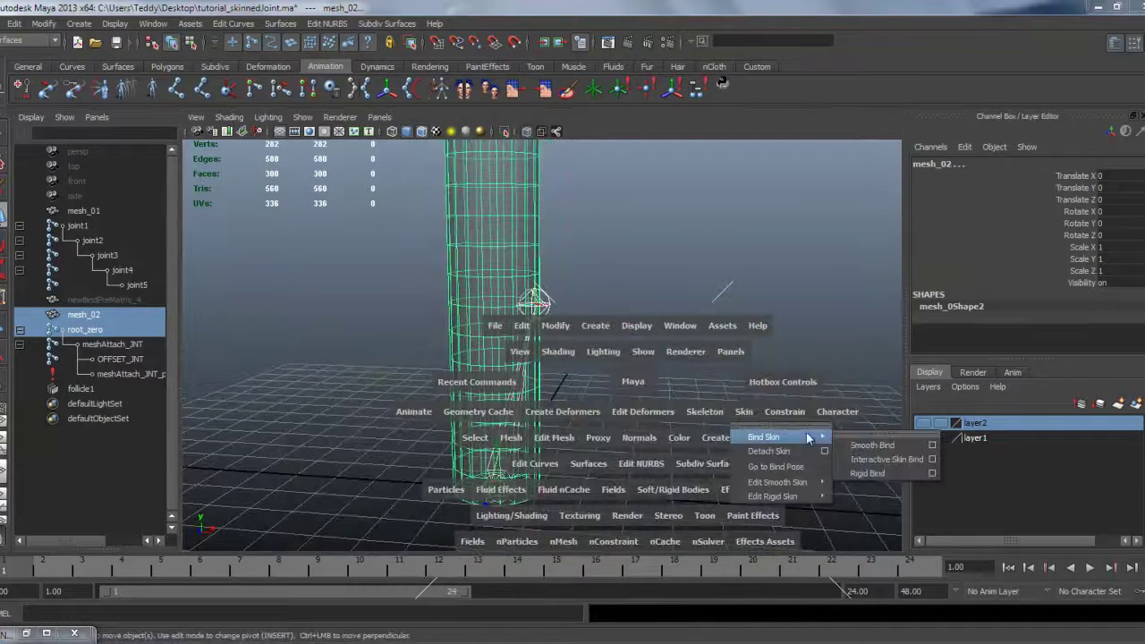
{"action": "left_click", "coordinate": [866, 446]}
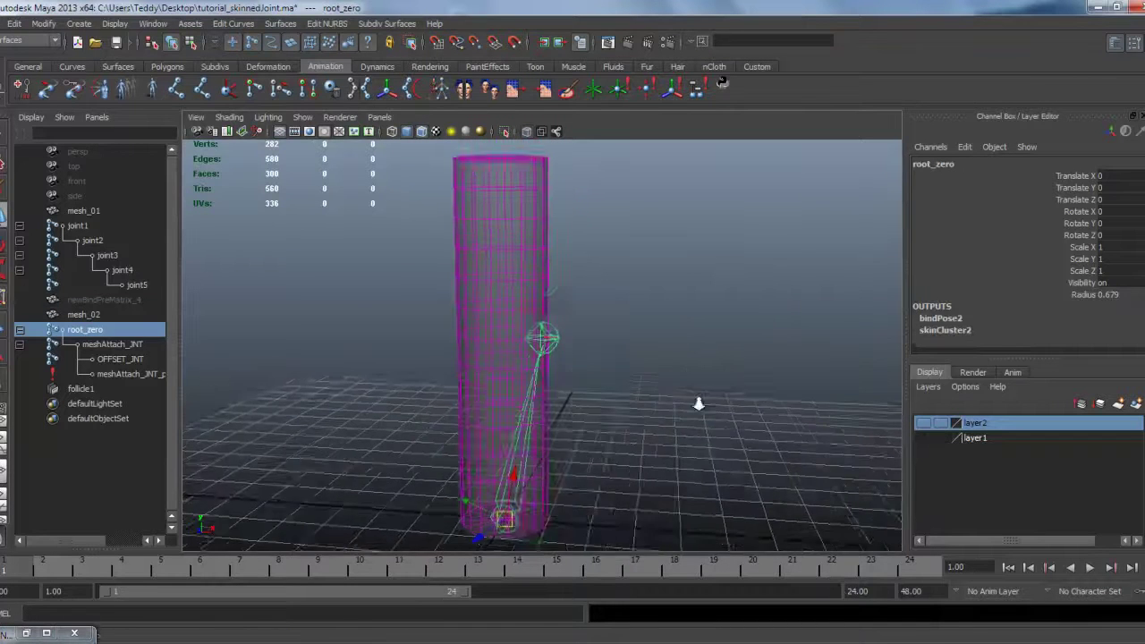
{"action": "left_click", "coordinate": [680, 318]}
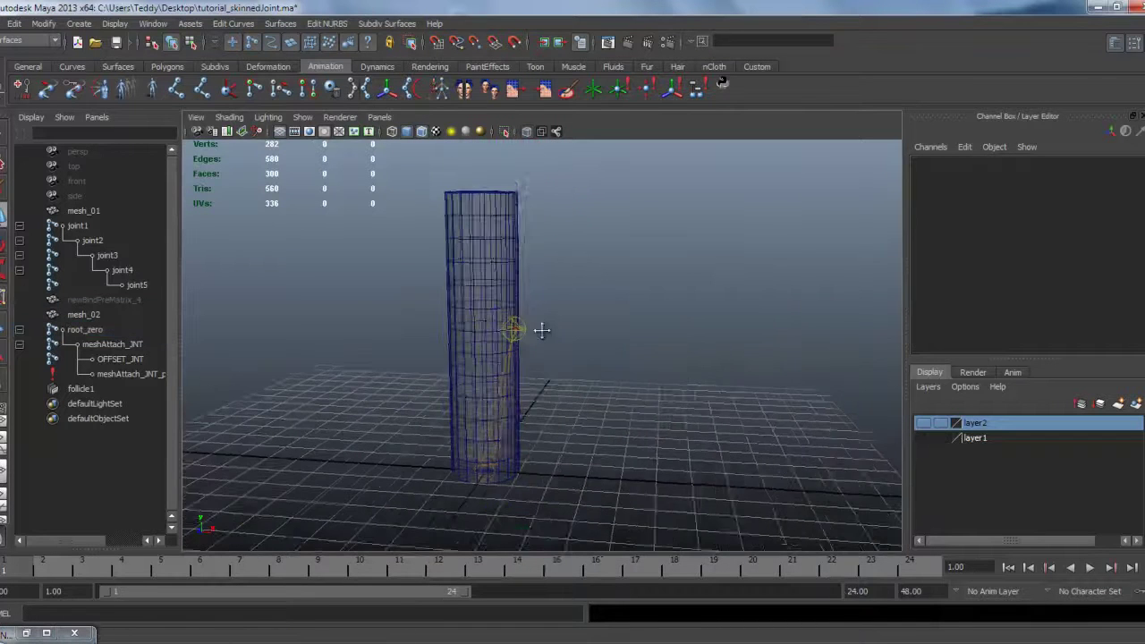
Open Paint Skin Weights on mesh_02 and flood root_zero's influence using Replace with value 1.
{"action": "left_click", "coordinate": [420, 265]}
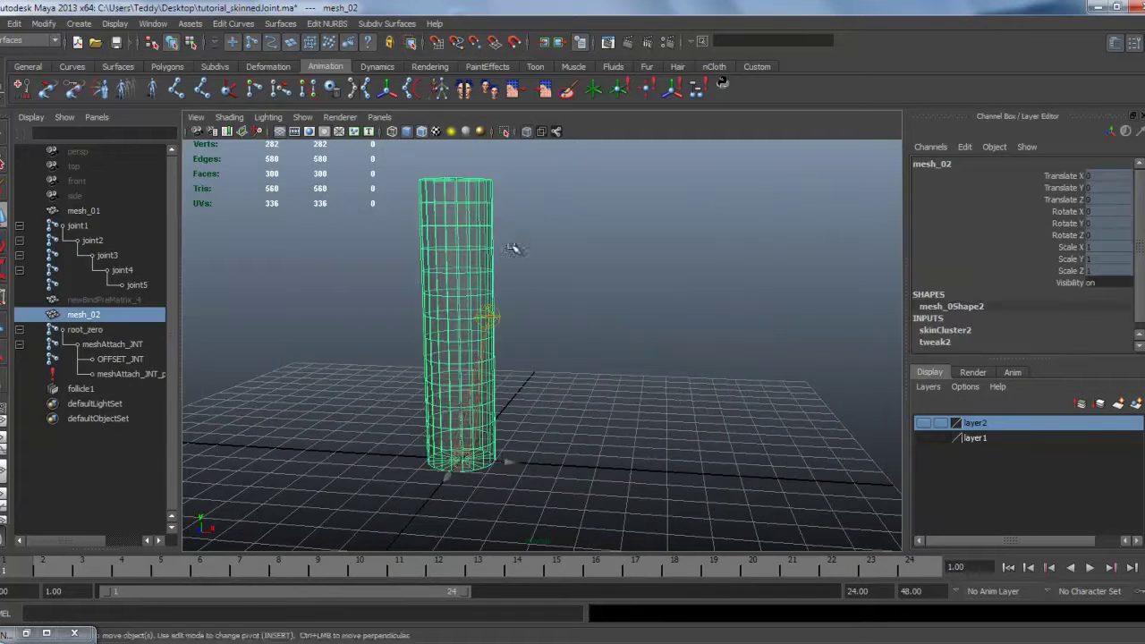
{"action": "double_click", "coordinate": [567, 88]}
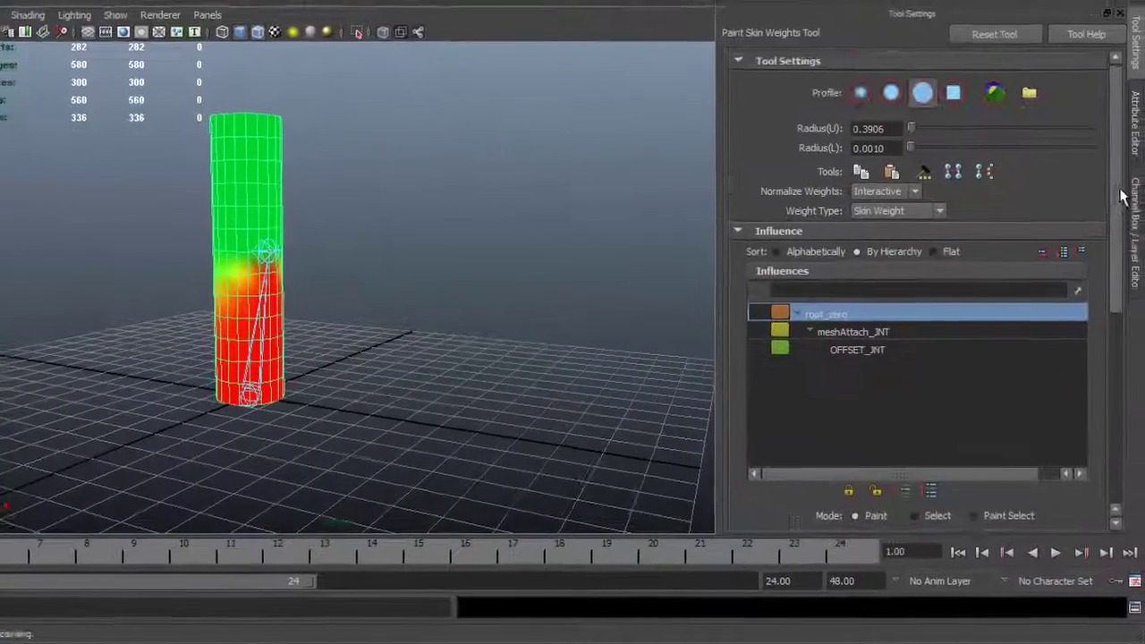
{"action": "mouse_move", "coordinate": [1120, 190]}
{"action": "left_mouse_down"}
{"action": "mouse_move", "coordinate": [1117, 218]}
{"action": "mouse_move", "coordinate": [1116, 198]}
{"action": "left_mouse_up"}
{"action": "scroll", "coordinate": [856, 279], "scroll_direction": "down", "scroll_amount": 5}
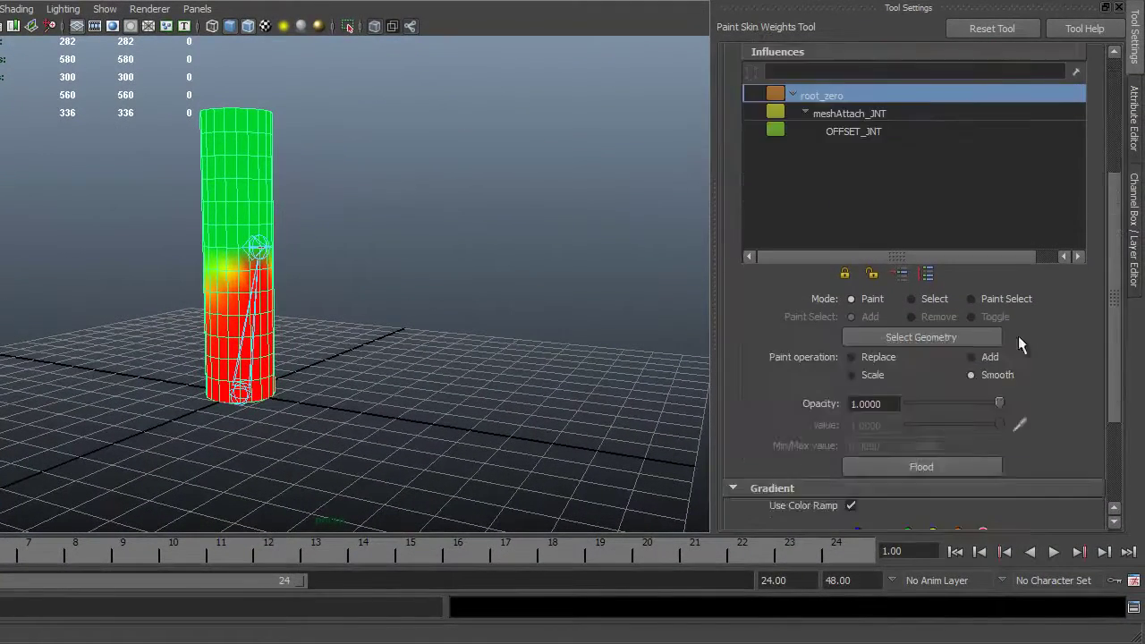
{"action": "left_click", "coordinate": [881, 357]}
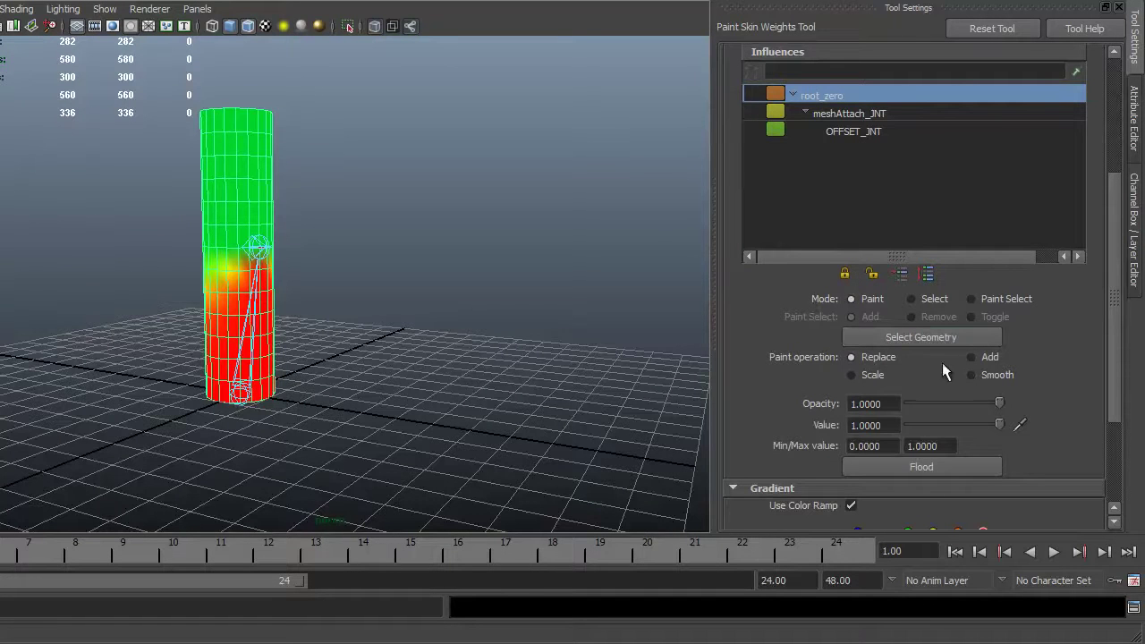
{"action": "left_click", "coordinate": [927, 467]}
{"action": "middle_click_drag", "start_coordinate": [350, 338], "coordinate": [376, 384], "text": "alt"}
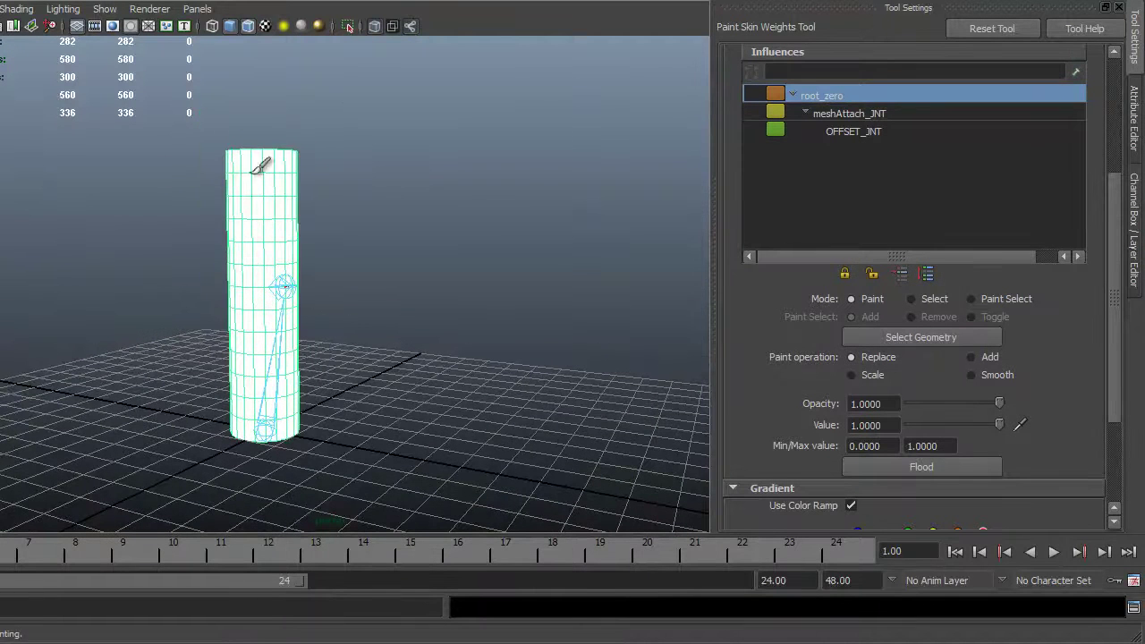
Lock meshAttach_JNT's weights and paint OFFSET_JNT's influence at value 1 on the mesh_02 area around the joint.
{"action": "left_click", "coordinate": [844, 113]}
{"action": "left_click", "coordinate": [844, 273]}
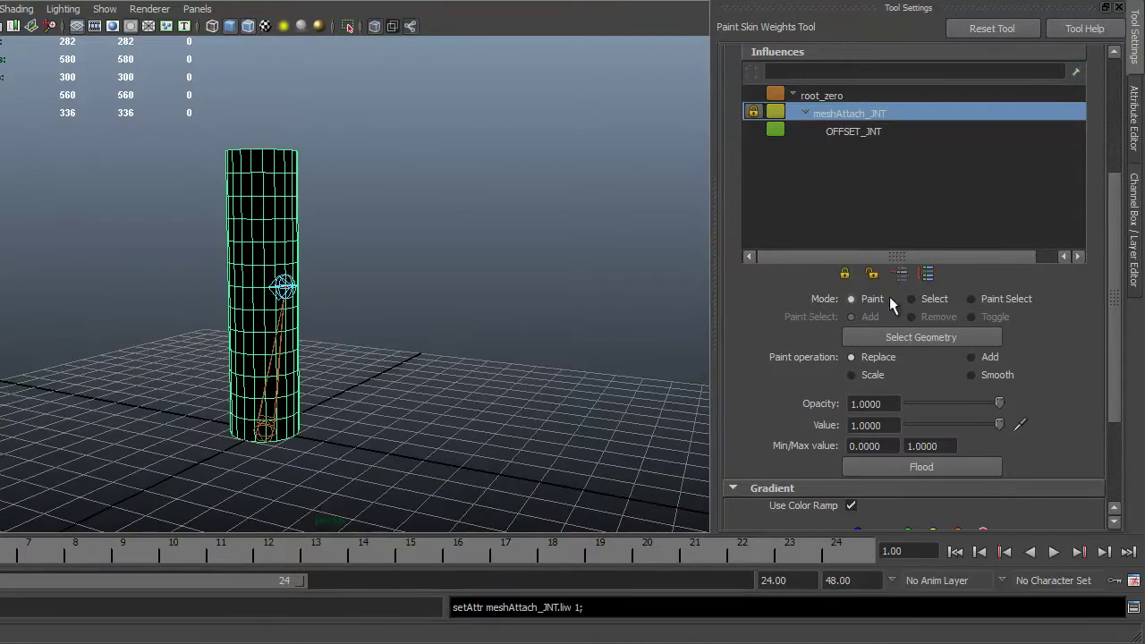
{"action": "left_click", "coordinate": [850, 132]}
{"action": "left_click_drag", "start_coordinate": [466, 360], "coordinate": [368, 348], "text": "alt"}
{"action": "right_click_drag", "start_coordinate": [368, 348], "coordinate": [440, 297], "text": "alt"}
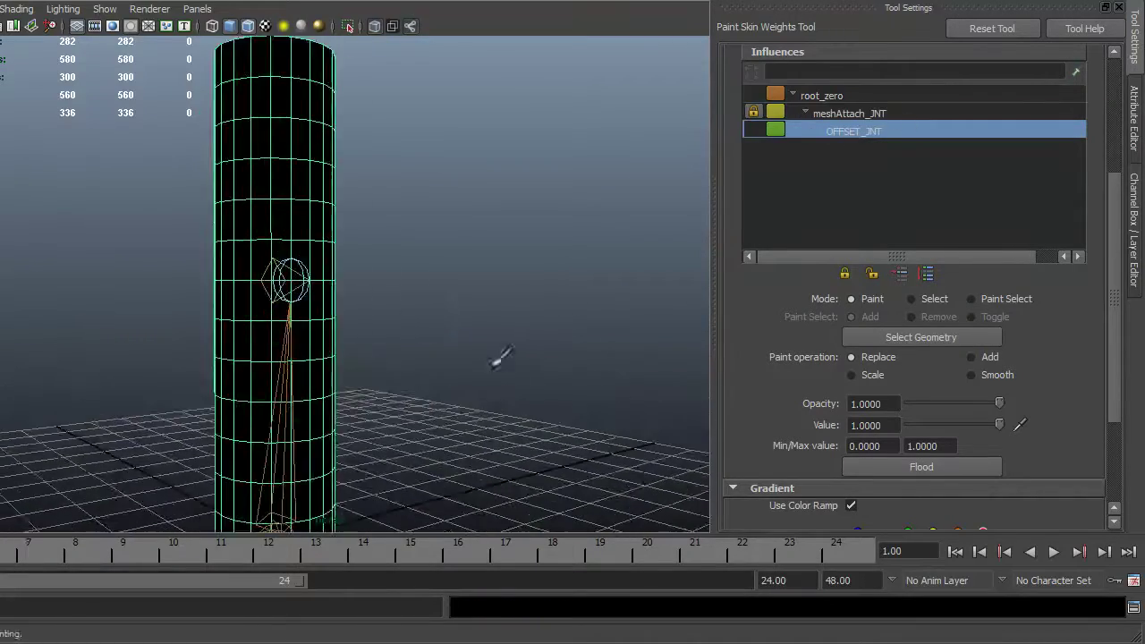
{"action": "mouse_move", "coordinate": [440, 297]}
{"action": "left_mouse_down", "text": "alt"}
{"action": "mouse_move", "coordinate": [352, 317]}
{"action": "mouse_move", "coordinate": [284, 314]}
{"action": "mouse_move", "coordinate": [313, 286]}
{"action": "mouse_move", "coordinate": [340, 338]}
{"action": "mouse_move", "coordinate": [332, 321]}
{"action": "left_mouse_up", "text": "alt"}
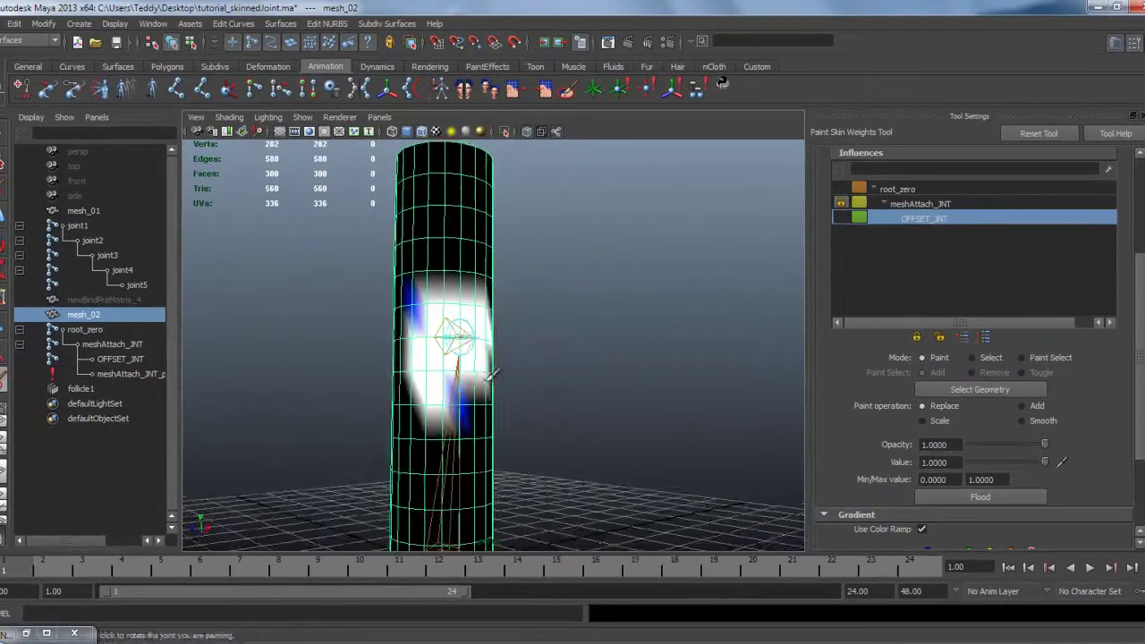
{"action": "left_click_drag", "start_coordinate": [493, 376], "coordinate": [733, 414], "text": "alt"}
Smooth OFFSET_JNT's painted weights by flooding mesh_02 with the Smooth operation.
{"action": "left_click", "coordinate": [1042, 425]}
{"action": "left_click", "coordinate": [981, 500]}
{"action": "left_click_drag", "start_coordinate": [560, 426], "coordinate": [584, 424], "text": "alt"}
Move OFFSET_JNT outward along X from the cylinder's side and scrub the animation to frame 8 and back to 1.
{"action": "key", "text": "w"}
{"action": "left_click", "coordinate": [559, 350]}
{"action": "left_click", "coordinate": [120, 359]}
{"action": "left_click_drag", "start_coordinate": [511, 367], "coordinate": [633, 407]}
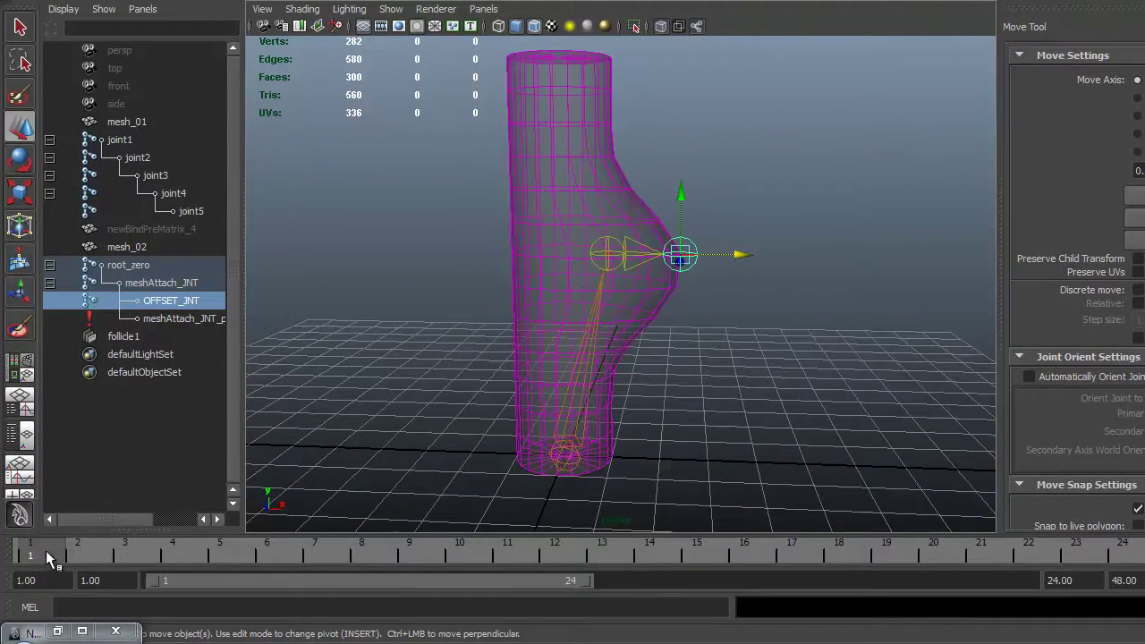
{"action": "left_click_drag", "start_coordinate": [56, 550], "coordinate": [367, 626]}
{"action": "middle_click_drag", "start_coordinate": [411, 464], "coordinate": [390, 452], "text": "alt"}
{"action": "right_click_drag", "start_coordinate": [391, 453], "coordinate": [497, 407], "text": "alt"}
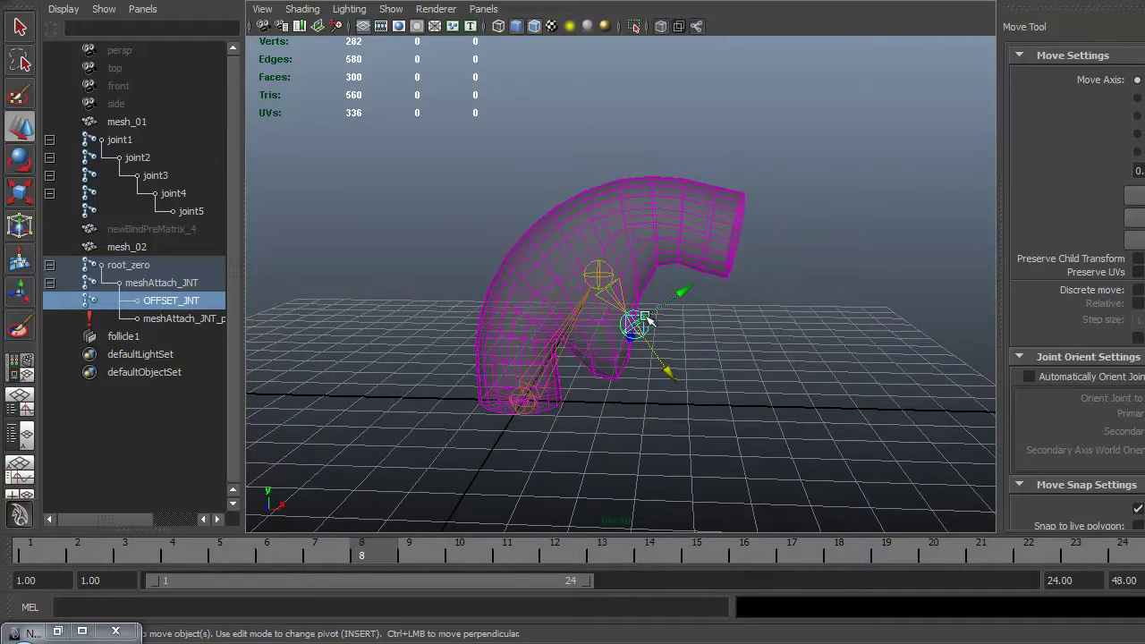
{"action": "left_click_drag", "start_coordinate": [382, 560], "coordinate": [32, 552]}
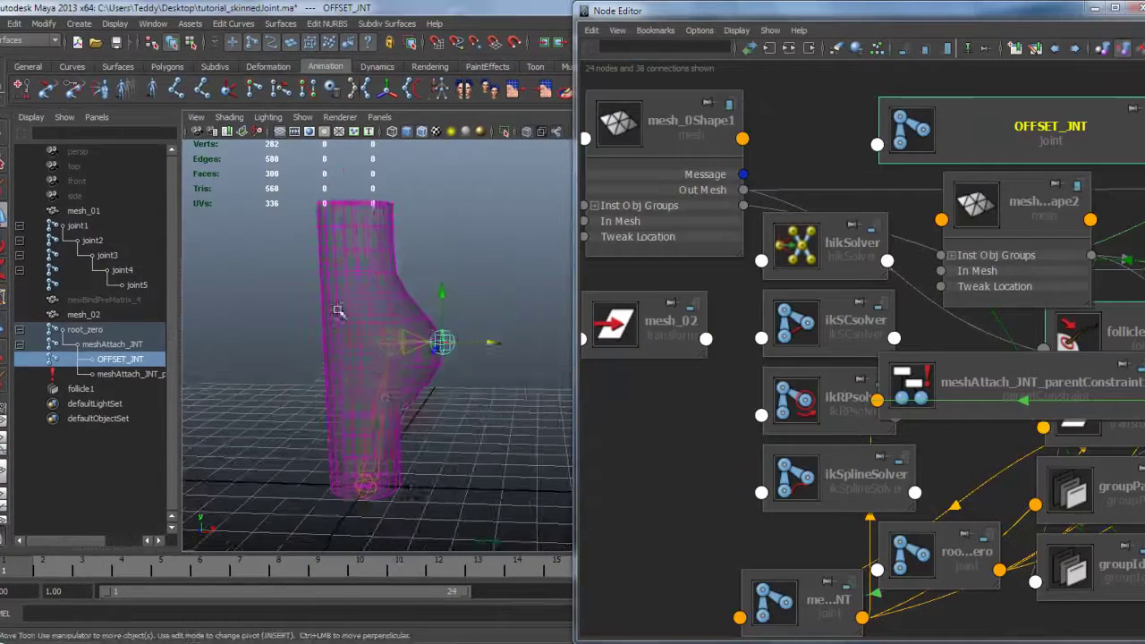
Graph mesh_02's connections in the Node Editor and expand skinCluster2 to show its connected attributes.
{"action": "left_click", "coordinate": [332, 312]}
{"action": "left_click", "coordinate": [788, 49]}
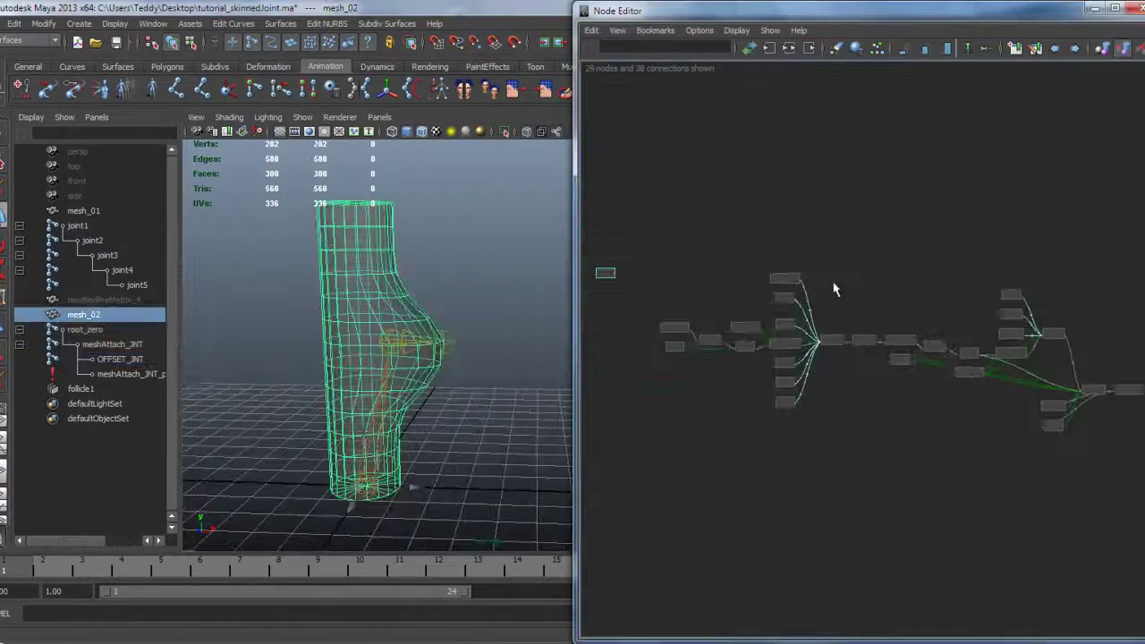
{"action": "scroll", "coordinate": [884, 404], "scroll_direction": "up", "scroll_amount": 6}
{"action": "left_click", "coordinate": [884, 404]}
{"action": "key", "text": "2"}
{"action": "left_click_drag", "start_coordinate": [883, 404], "coordinate": [898, 274]}
{"action": "middle_click_drag", "start_coordinate": [843, 457], "coordinate": [891, 385], "text": "alt"}
{"action": "scroll", "coordinate": [832, 436], "scroll_direction": "up", "scroll_amount": 2}
{"action": "middle_click_drag", "start_coordinate": [832, 435], "coordinate": [842, 435], "text": "alt"}
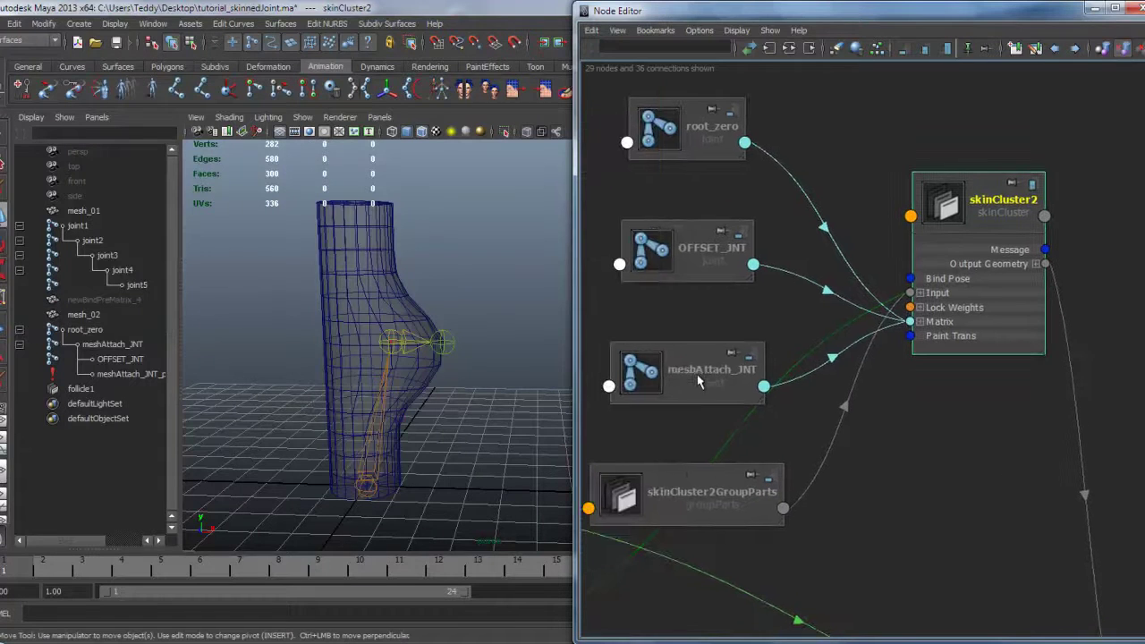
Expand skinCluster2's Matrix inputs and arrange the meshAttach_JNT and OFFSET_JNT nodes in matching order beside it.
{"action": "left_click_drag", "start_coordinate": [663, 381], "coordinate": [678, 376]}
{"action": "left_click", "coordinate": [138, 360]}
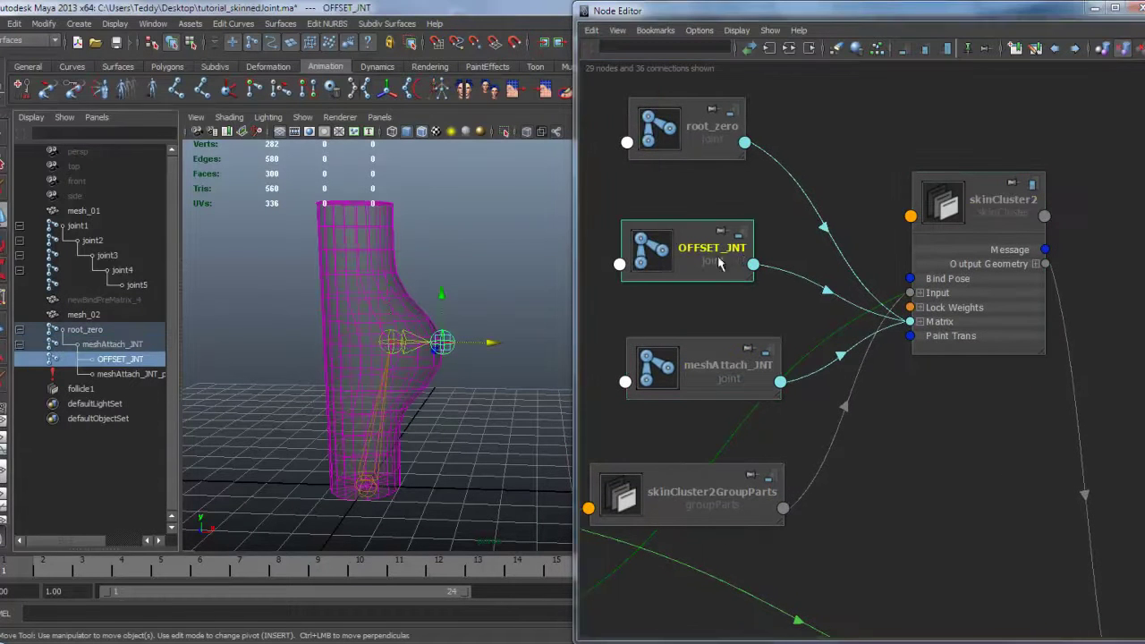
{"action": "left_click_drag", "start_coordinate": [701, 261], "coordinate": [727, 466]}
{"action": "left_click", "coordinate": [919, 321]}
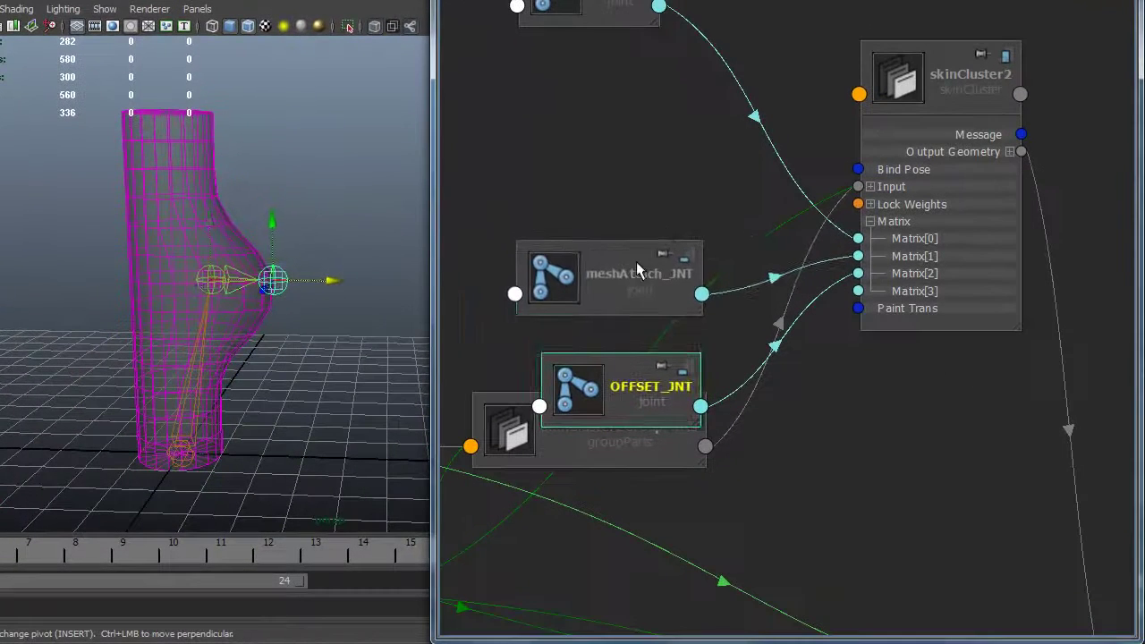
{"action": "left_click_drag", "start_coordinate": [652, 320], "coordinate": [594, 247]}
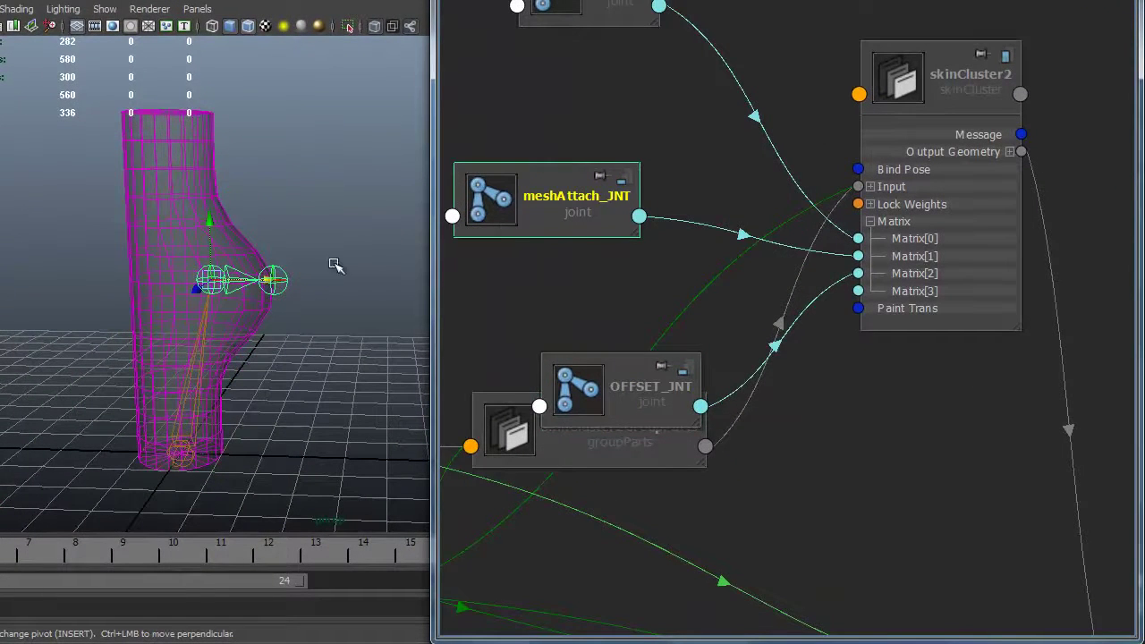
{"action": "left_click_drag", "start_coordinate": [610, 377], "coordinate": [585, 314]}
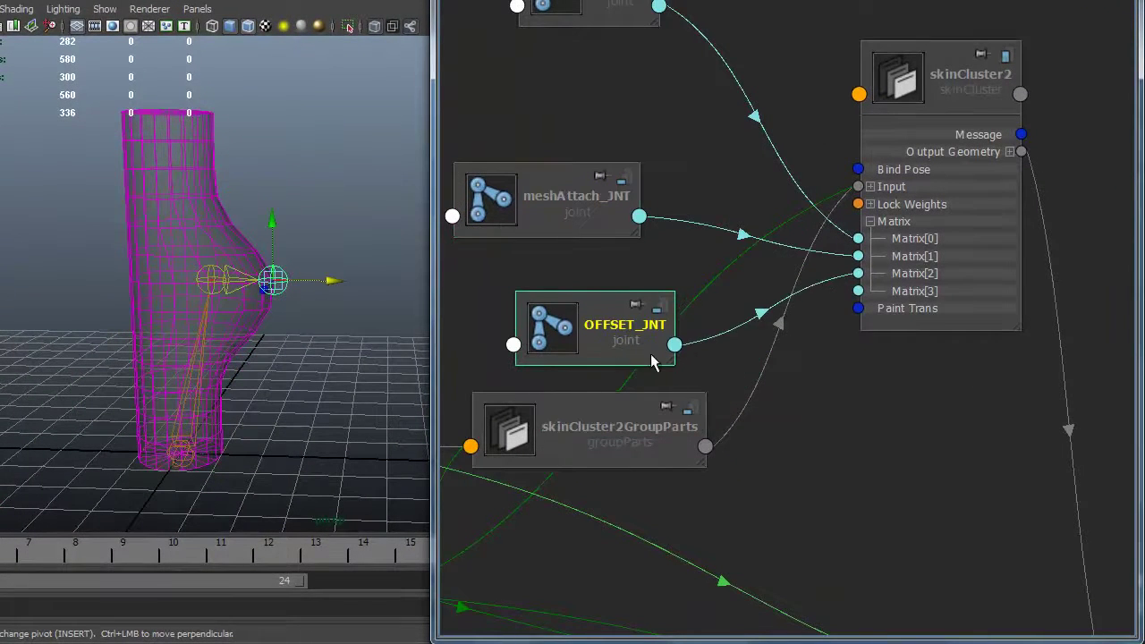
Show all attributes on skinCluster2 and expand its Bind Pre Matrix entries.
{"action": "left_click", "coordinate": [883, 129]}
{"action": "right_click", "coordinate": [865, 91]}
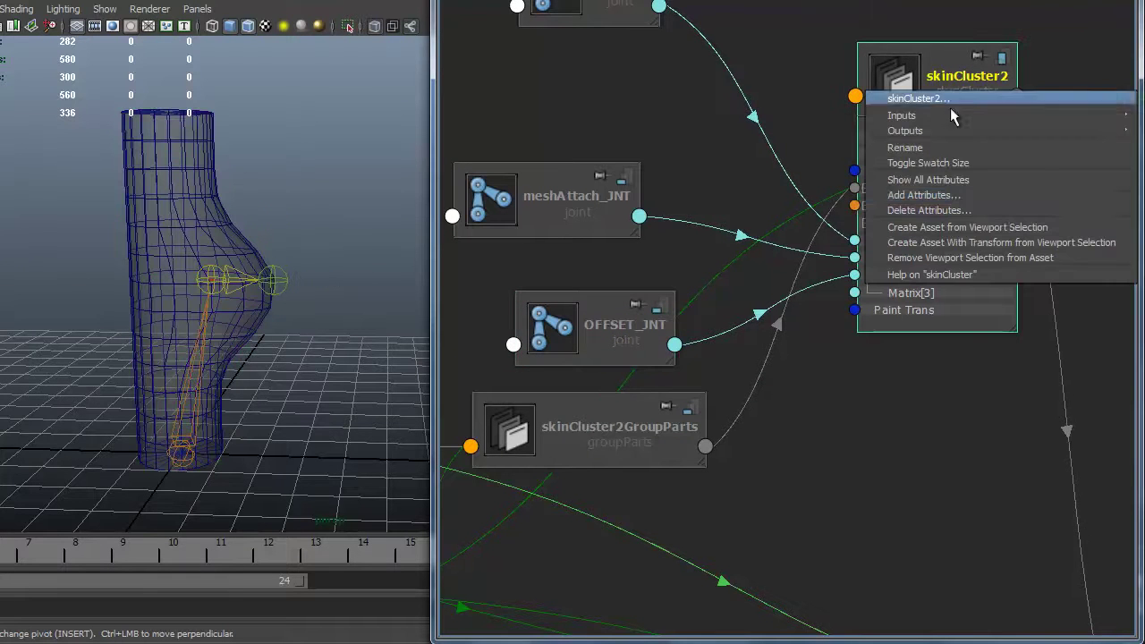
{"action": "left_click", "coordinate": [966, 180]}
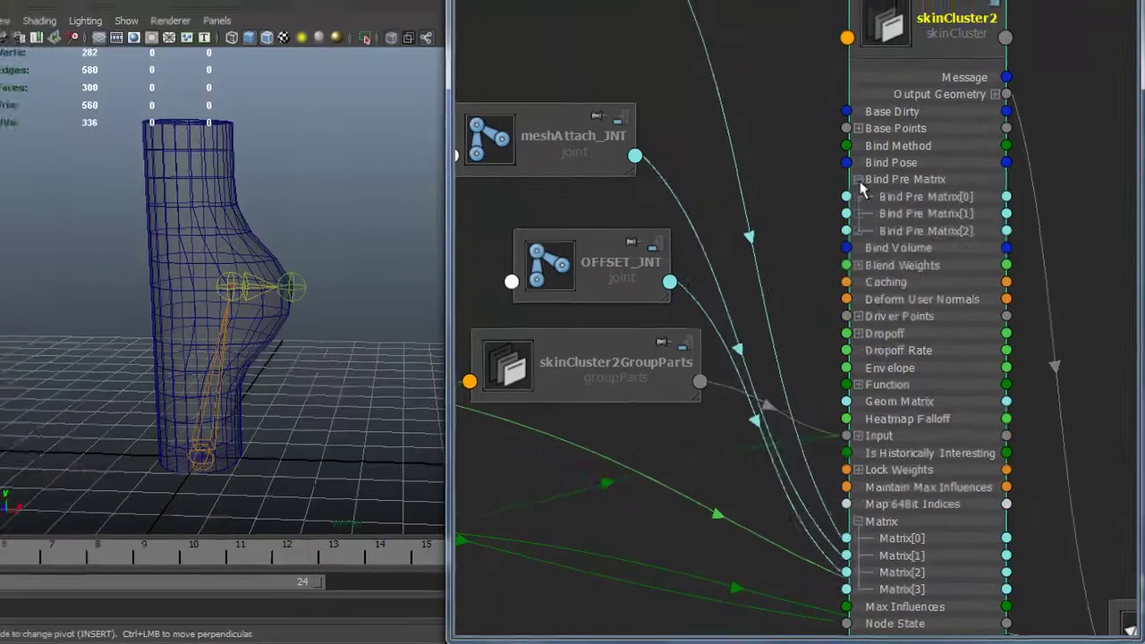
Connect meshAttach_JNT's World Inverse Matrix[0] to skinCluster2's Bind Pre Matrix[2] and put the Node Editor away.
{"action": "left_click_drag", "start_coordinate": [563, 152], "coordinate": [585, 116]}
{"action": "left_click", "coordinate": [663, 120]}
{"action": "mouse_move", "coordinate": [767, 386]}
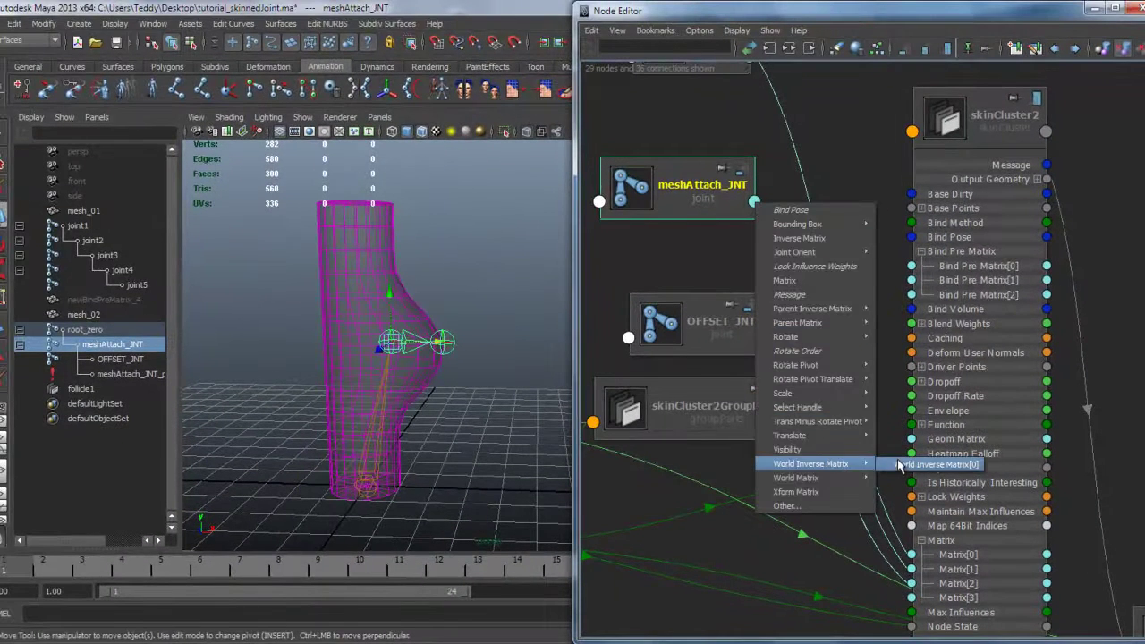
{"action": "left_click", "coordinate": [900, 464]}
{"action": "left_click", "coordinate": [912, 294]}
{"action": "left_click", "coordinate": [1136, 8]}
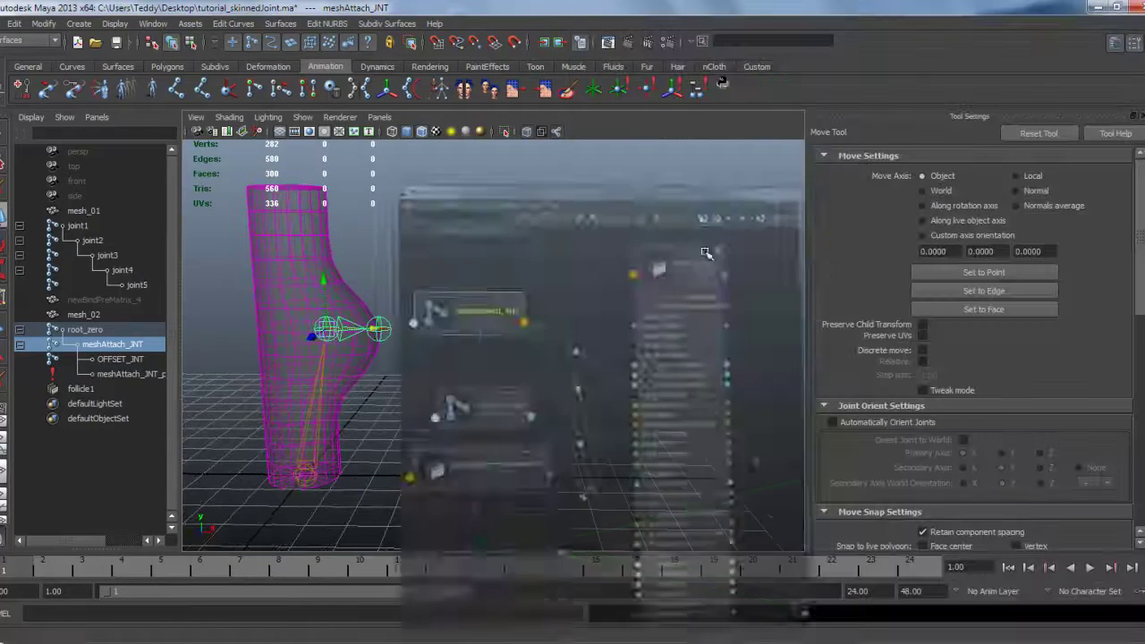
Scrub the animation back to frame 1 and move joint1 to about X -4.21, Y 2.05, Z -0.3.
{"action": "left_click_drag", "start_coordinate": [103, 568], "coordinate": [2, 522]}
{"action": "left_click", "coordinate": [450, 270]}
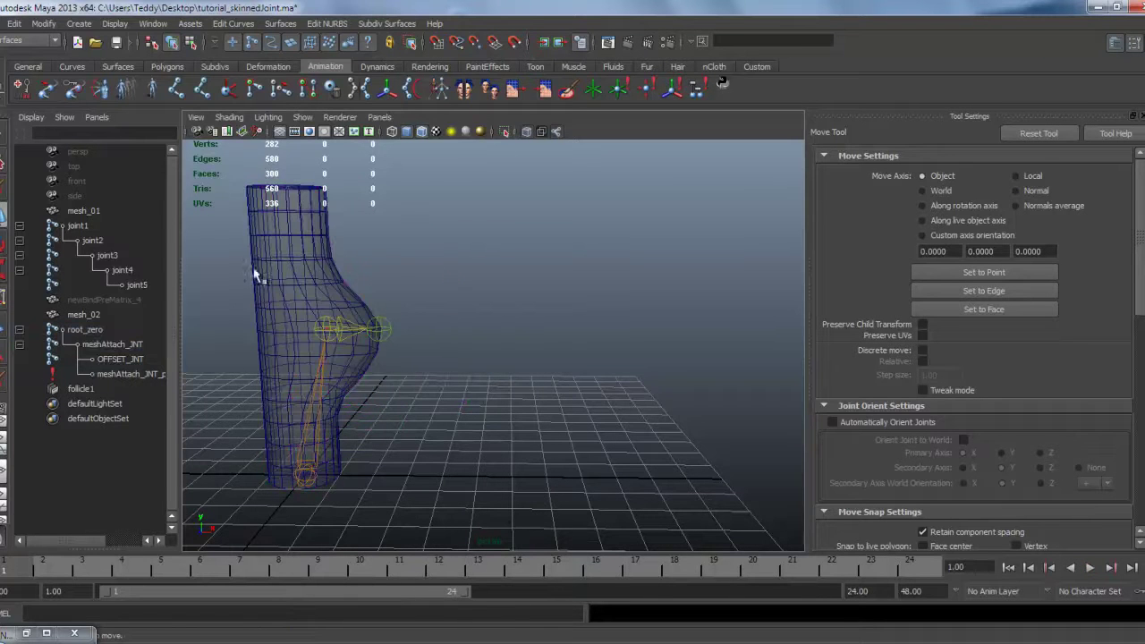
{"action": "left_click", "coordinate": [79, 228]}
{"action": "left_click_drag", "start_coordinate": [421, 442], "coordinate": [280, 373]}
{"action": "middle_click_drag", "start_coordinate": [377, 337], "coordinate": [520, 363], "text": "alt"}
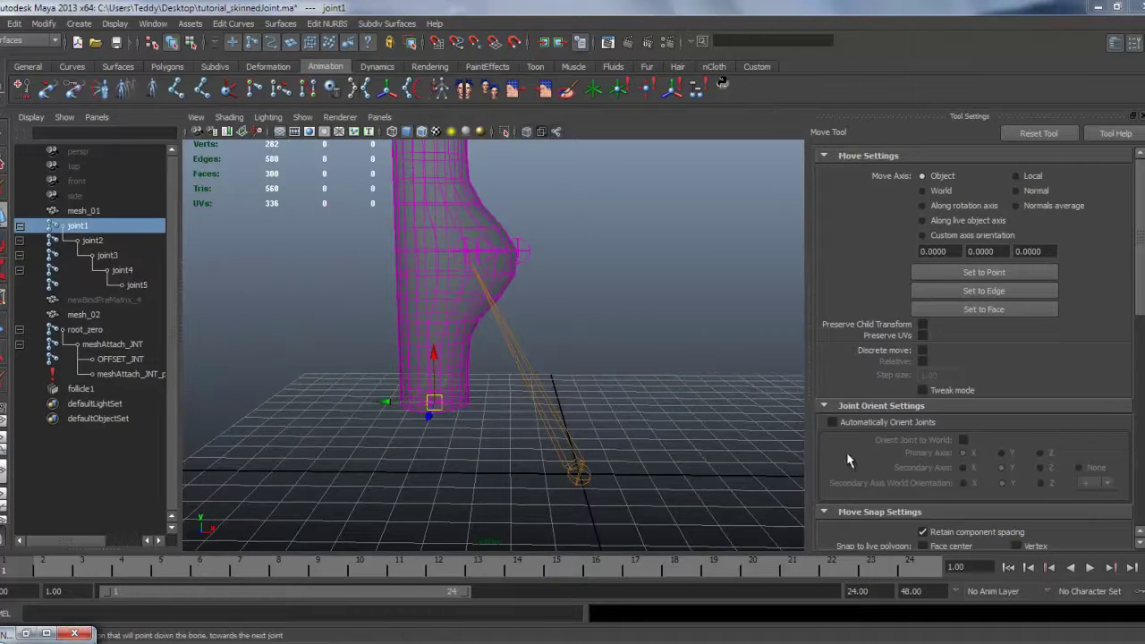
Show the Channel Box and Layer Editor and turn on layer2's visibility.
{"action": "key", "text": "ctrl+a"}
{"action": "key", "text": "ctrl+a"}
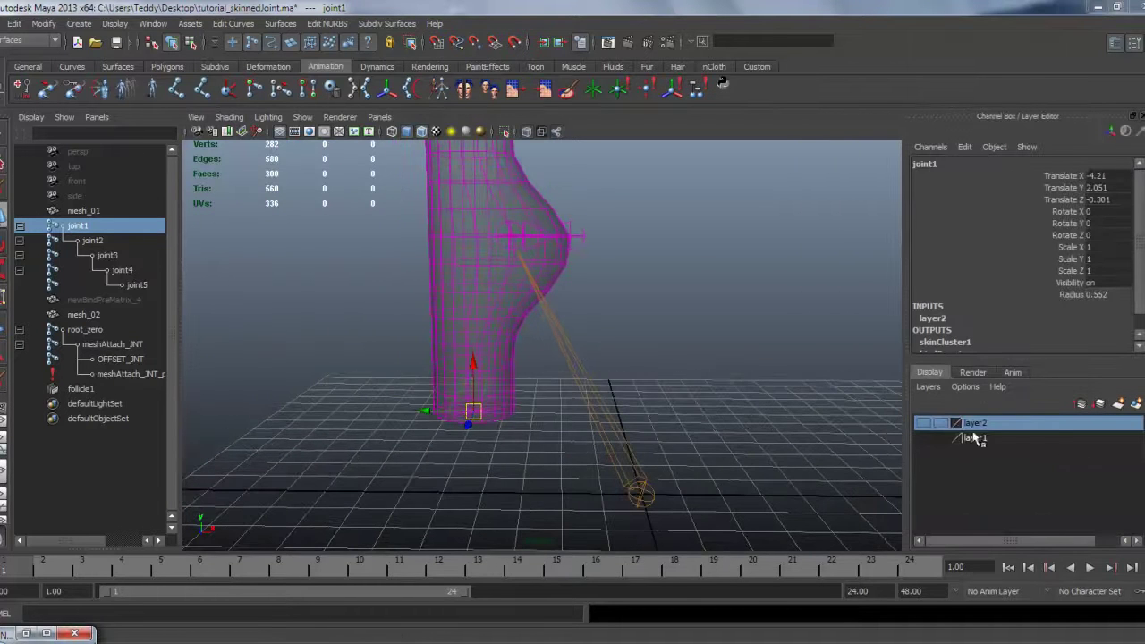
{"action": "left_click", "coordinate": [923, 422]}
Try rotating joint3 to bend the joint chain and undo the rotation.
{"action": "left_click", "coordinate": [510, 299]}
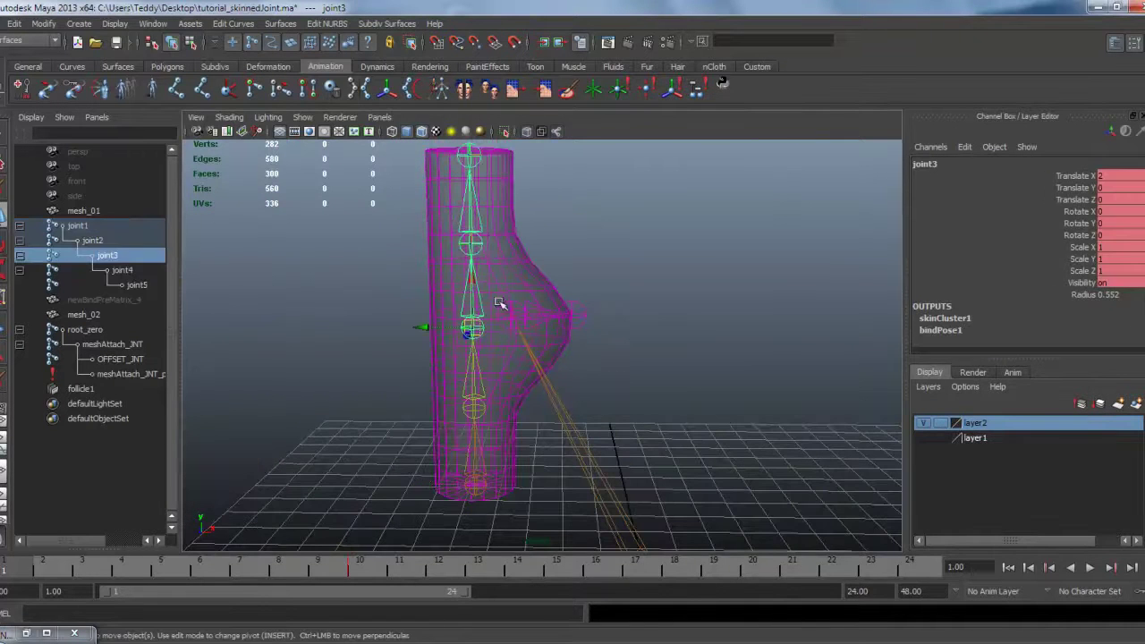
{"action": "key", "text": "e"}
{"action": "left_click_drag", "start_coordinate": [527, 288], "coordinate": [464, 298]}
{"action": "key", "text": "ctrl+z"}
{"action": "key", "text": "ctrl+z"}
{"action": "key", "text": "ctrl+z"}
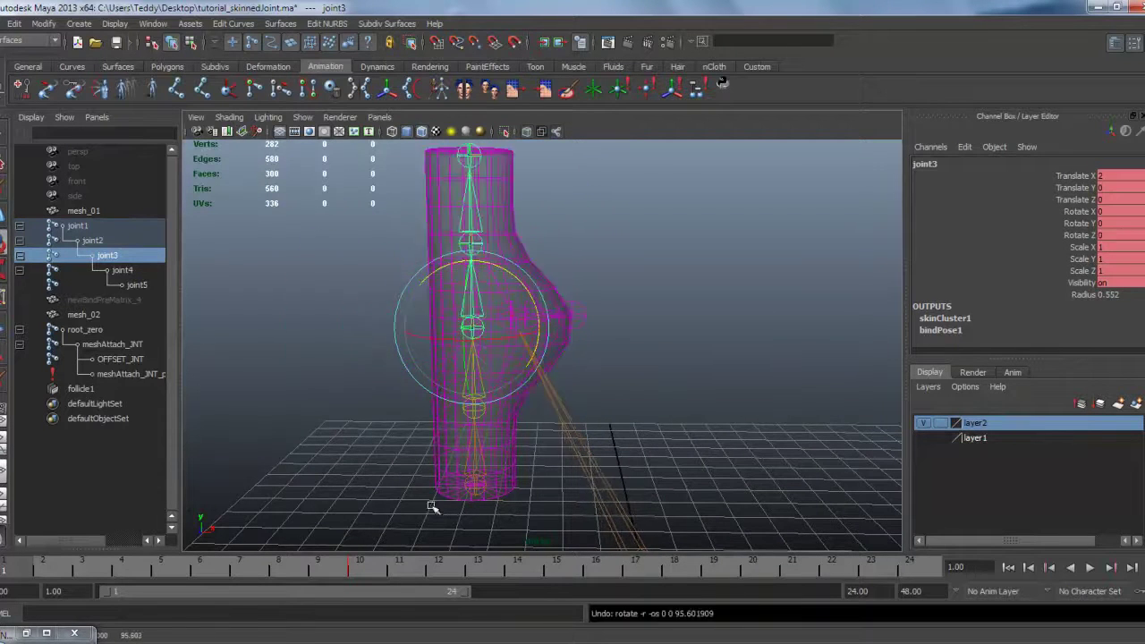
Scrub the animation to frame 2 and return to frame 1 to check how mesh_02 deforms.
{"action": "left_click_drag", "start_coordinate": [18, 569], "coordinate": [56, 574]}
{"action": "right_click_drag", "start_coordinate": [667, 425], "coordinate": [606, 429], "text": "alt"}
{"action": "middle_click_drag", "start_coordinate": [605, 429], "coordinate": [687, 380], "text": "alt"}
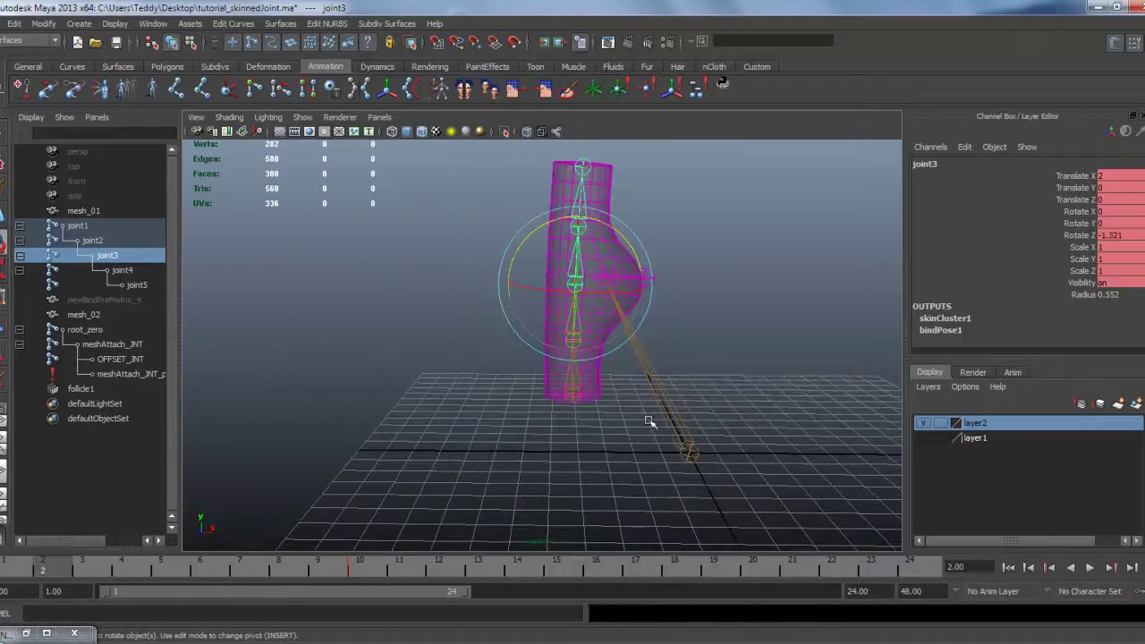
{"action": "key", "text": "ctrl+z"}
Snap joint1 onto root_zero's position with the Move tool and clear the selection.
{"action": "left_click", "coordinate": [666, 454]}
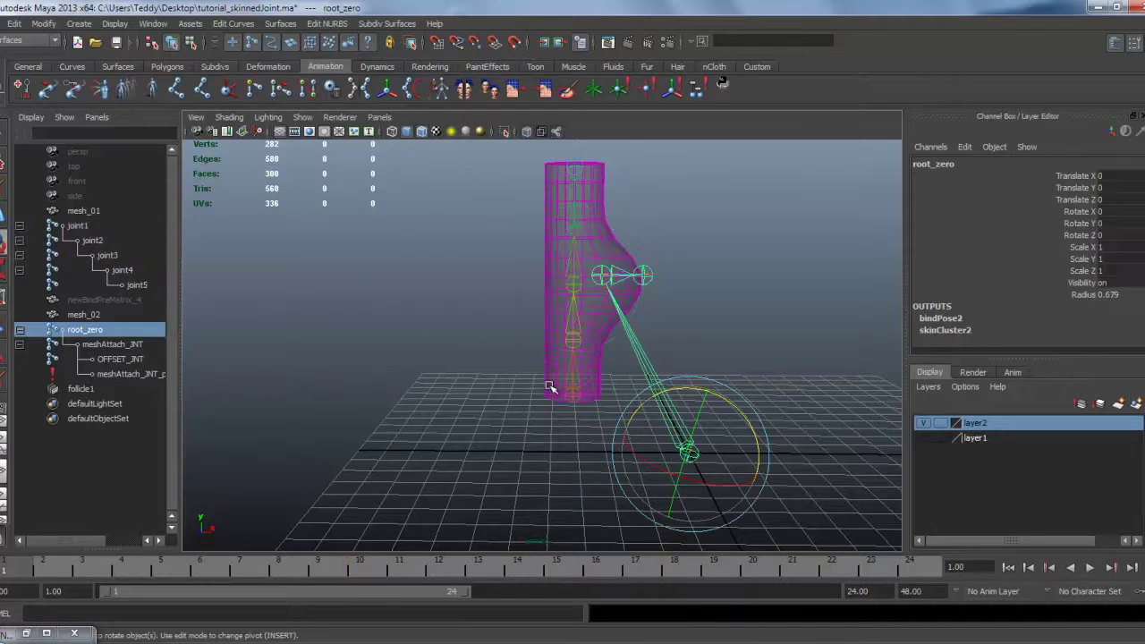
{"action": "left_click", "coordinate": [575, 393]}
{"action": "middle_click_drag", "start_coordinate": [676, 474], "coordinate": [701, 469]}
{"action": "key", "text": "ctrl+z"}
{"action": "key", "text": "ctrl+z"}
{"action": "key", "text": "w"}
{"action": "left_click_drag", "start_coordinate": [742, 383], "coordinate": [744, 414], "text": "alt"}
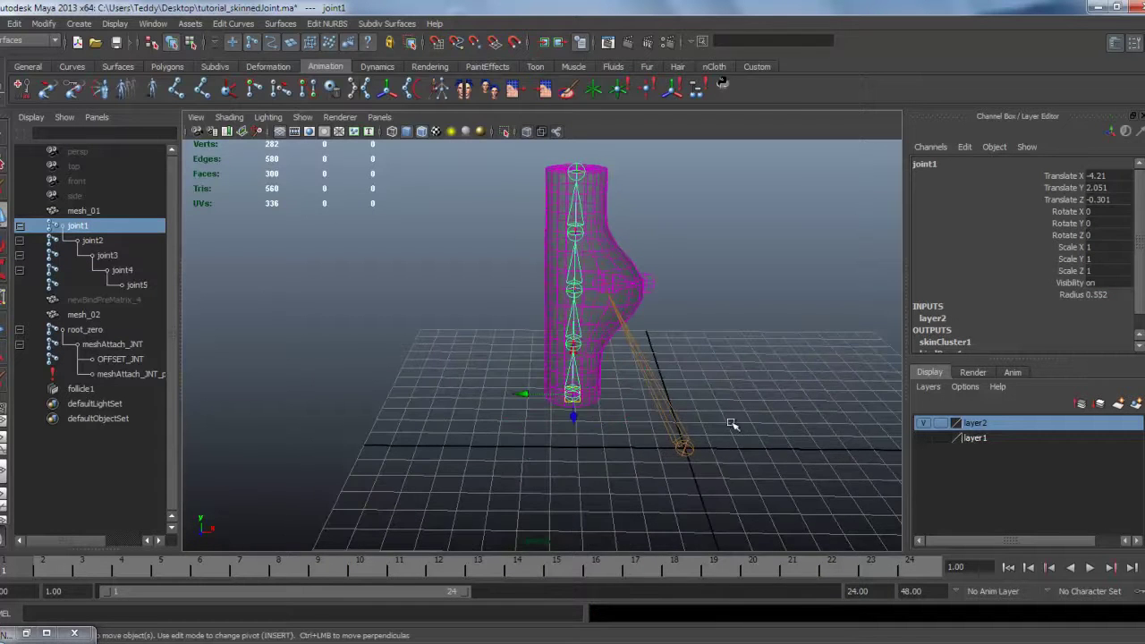
{"action": "middle_click", "coordinate": [686, 442]}
{"action": "left_click", "coordinate": [337, 305]}
Parent-constrain root_zero to joint1 and clear the selection.
{"action": "left_click", "coordinate": [123, 228]}
{"action": "left_click", "coordinate": [127, 331], "text": "ctrl"}
{"action": "key", "text": "space"}
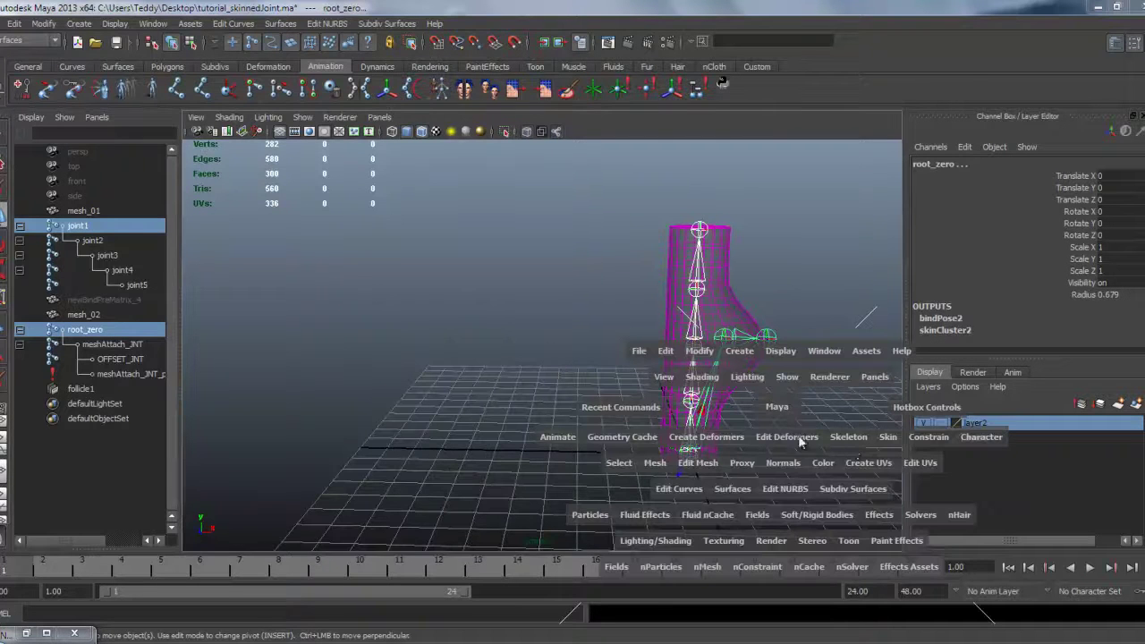
{"action": "left_click", "coordinate": [927, 436]}
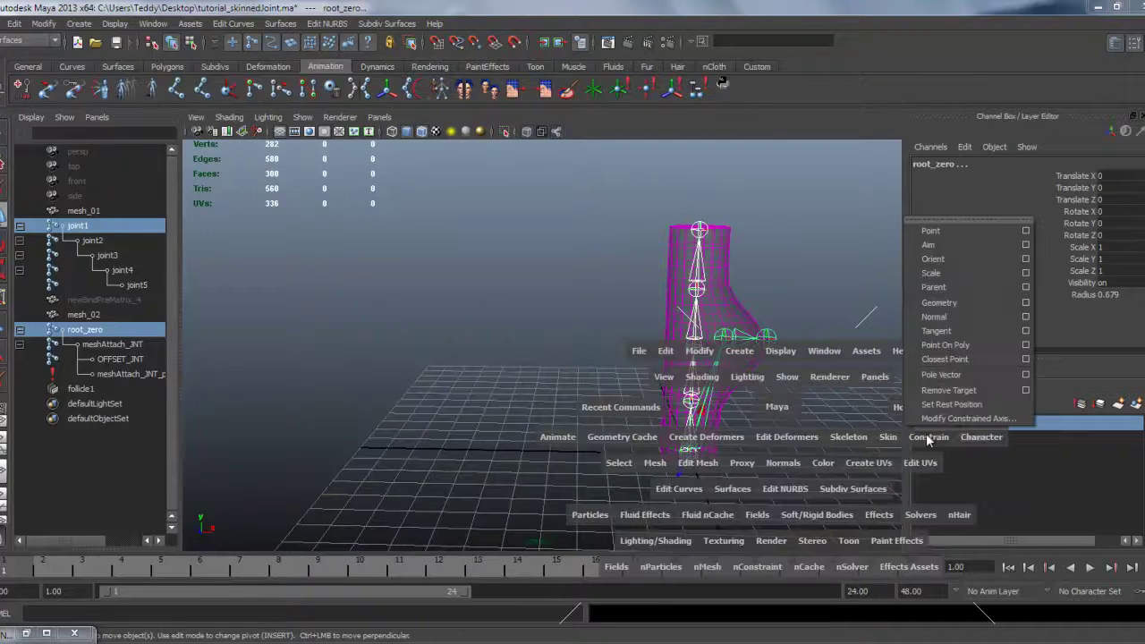
{"action": "left_click", "coordinate": [933, 287]}
{"action": "left_click", "coordinate": [677, 493]}
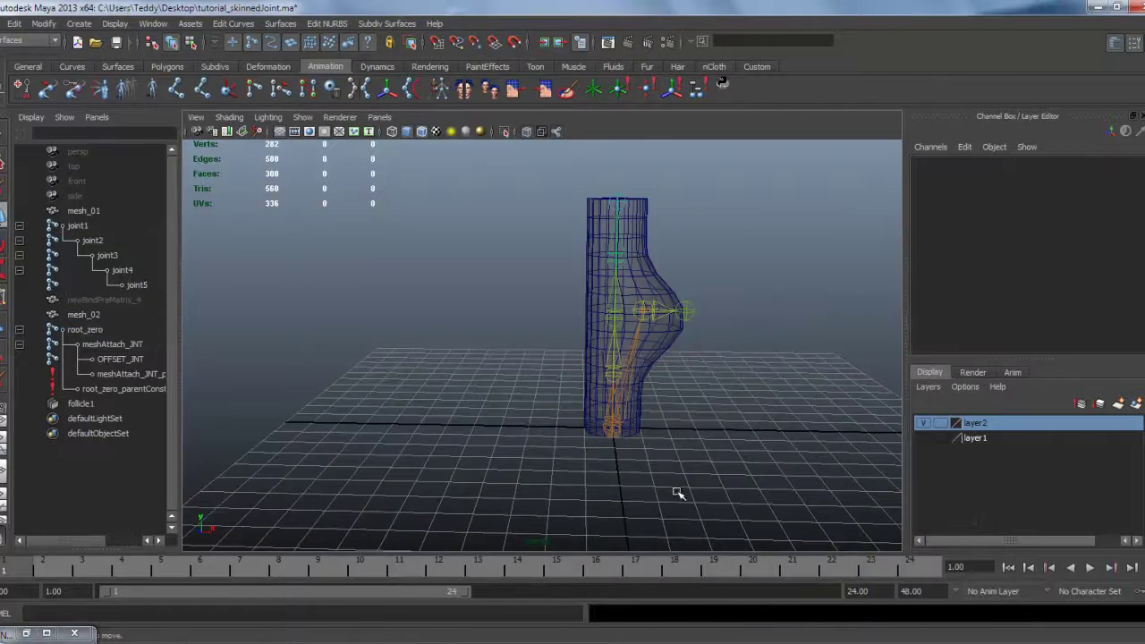
Move joint1 to about X -5.52, Y 1.17, Z 0.02 to test how mesh_02 follows.
{"action": "left_click", "coordinate": [89, 226]}
{"action": "left_click_drag", "start_coordinate": [611, 430], "coordinate": [549, 352]}
{"action": "key", "text": "ctrl+z"}
{"action": "key", "text": "ctrl+z"}
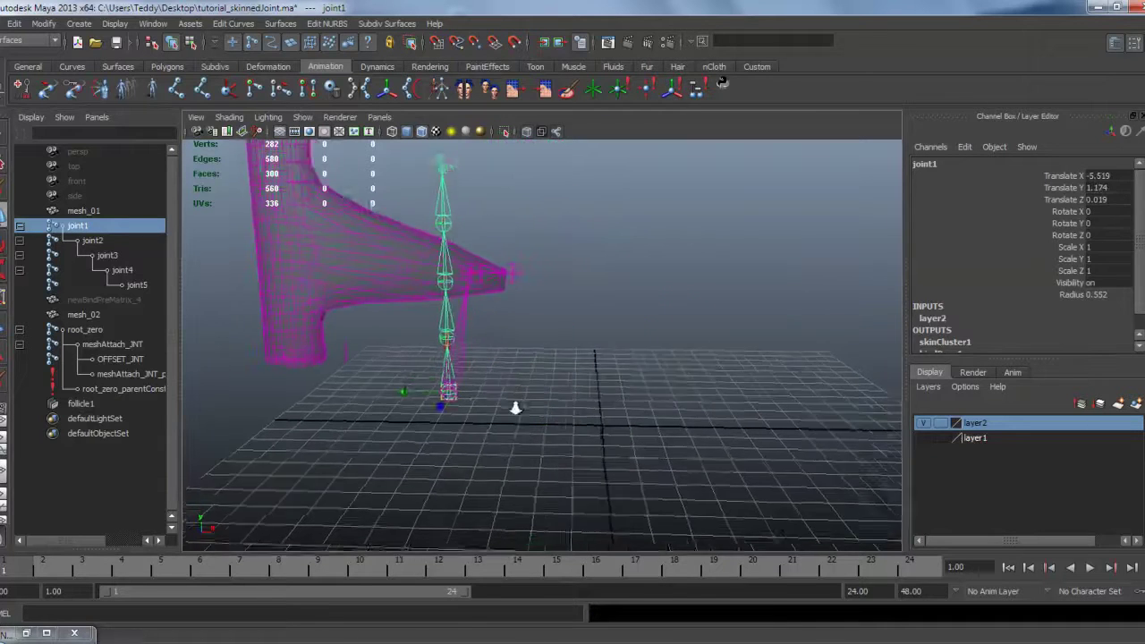
{"action": "left_click", "coordinate": [472, 407]}
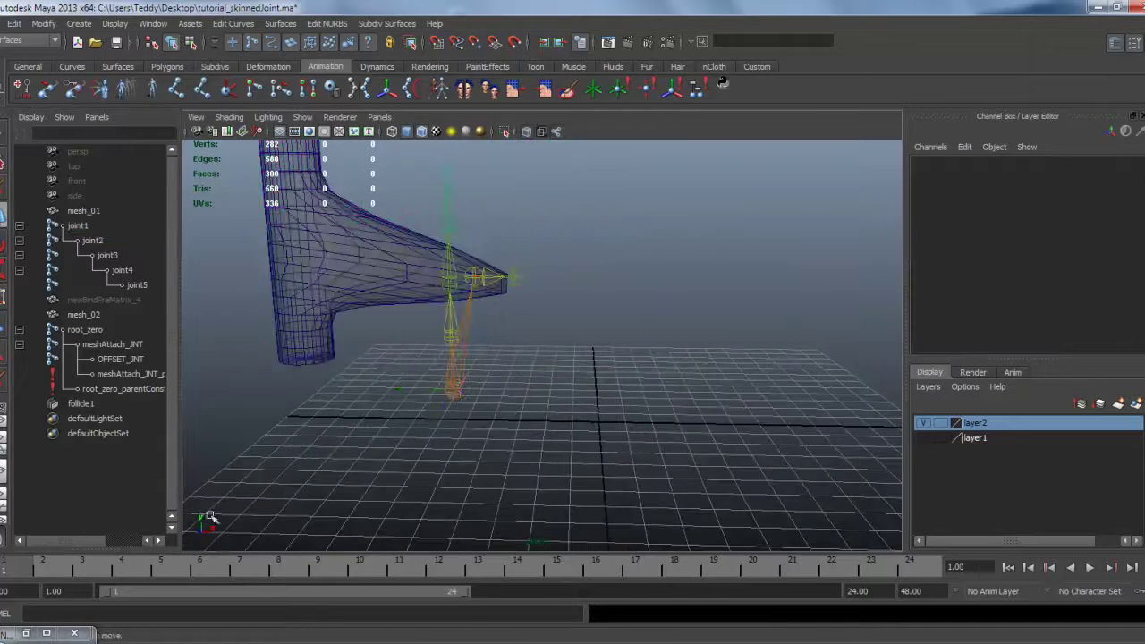
Restore the Node Editor and rearrange the meshAttach_JNT, OFFSET_JNT and root_zero nodes so root_zero sits clear beside skinCluster2.
{"action": "left_click", "coordinate": [26, 633]}
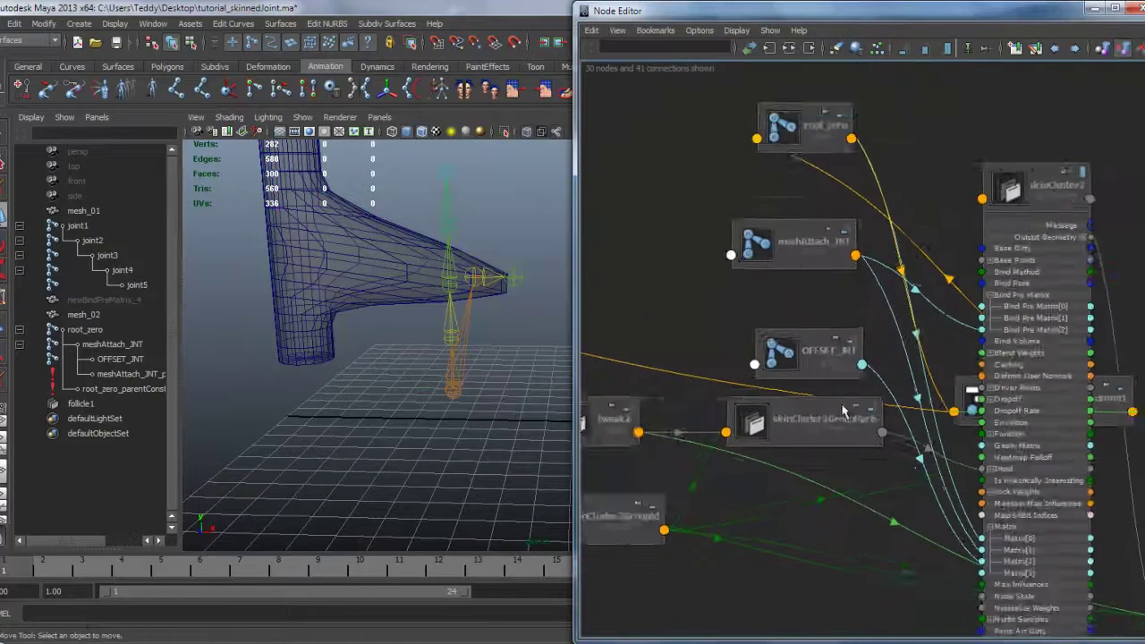
{"action": "left_click_drag", "start_coordinate": [811, 258], "coordinate": [721, 500]}
{"action": "scroll", "coordinate": [923, 594], "scroll_direction": "up", "scroll_amount": 3}
{"action": "left_click_drag", "start_coordinate": [800, 276], "coordinate": [762, 586]}
{"action": "middle_click_drag", "start_coordinate": [807, 375], "coordinate": [852, 485], "text": "alt"}
{"action": "left_click_drag", "start_coordinate": [801, 134], "coordinate": [770, 385]}
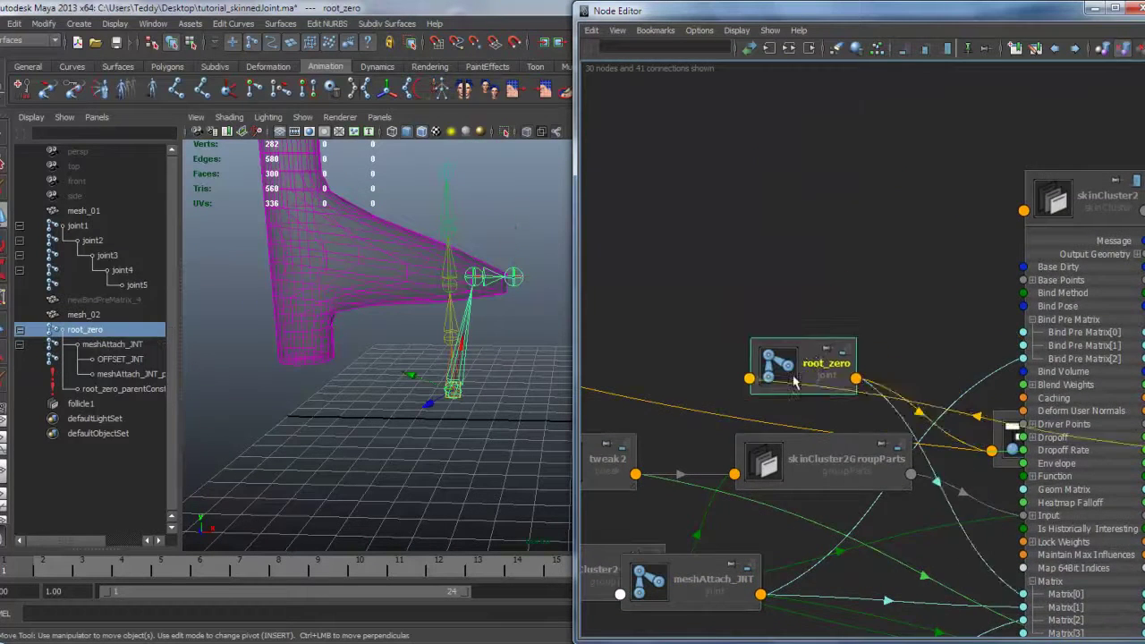
{"action": "middle_click_drag", "start_coordinate": [849, 419], "coordinate": [813, 299], "text": "alt"}
{"action": "left_click_drag", "start_coordinate": [759, 280], "coordinate": [768, 208]}
{"action": "middle_click_drag", "start_coordinate": [872, 181], "coordinate": [818, 222], "text": "alt"}
{"action": "scroll", "coordinate": [791, 248], "scroll_direction": "up", "scroll_amount": 1}
Connect root_zero's World Inverse Matrix to skinCluster2's Bind Pre Matrix[0] and put the Node Editor away.
{"action": "left_click", "coordinate": [760, 236]}
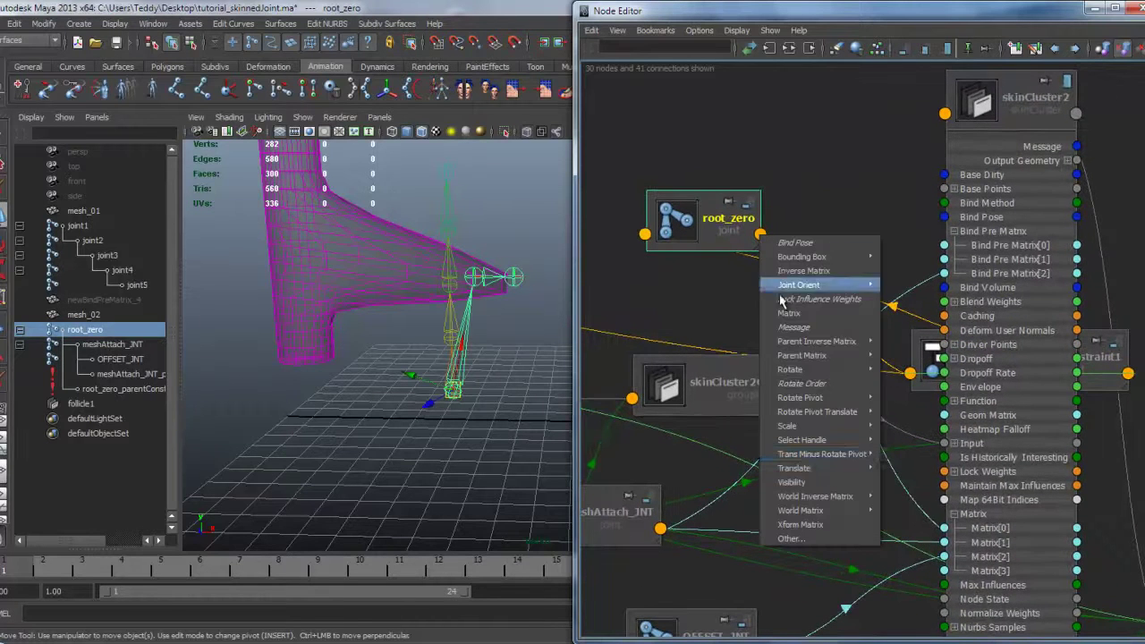
{"action": "left_click", "coordinate": [891, 498]}
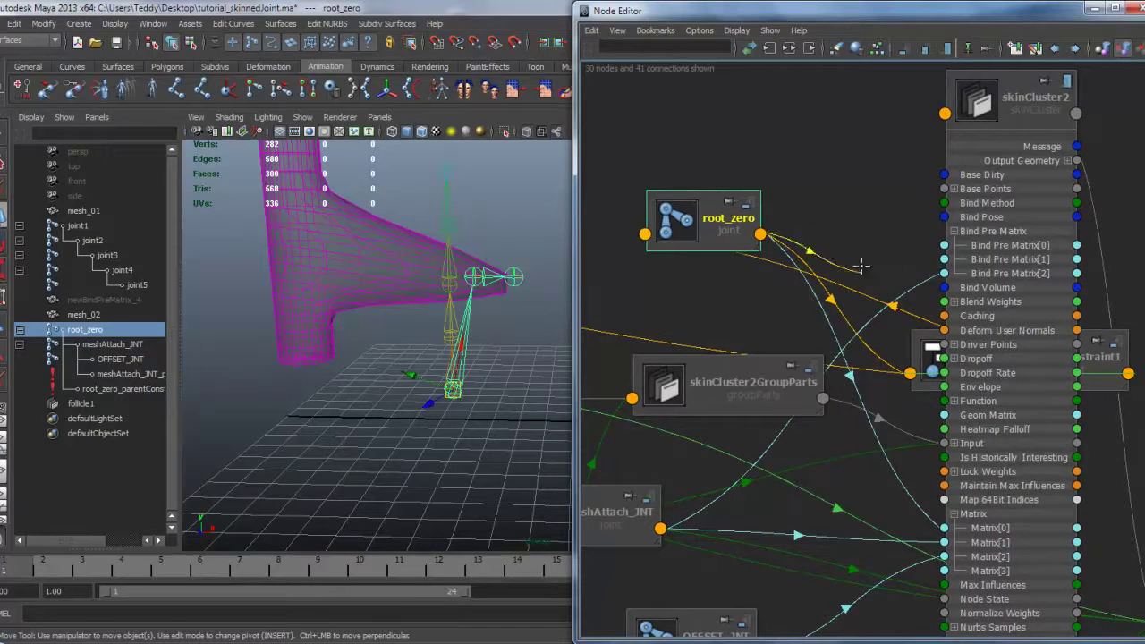
{"action": "left_click", "coordinate": [944, 245]}
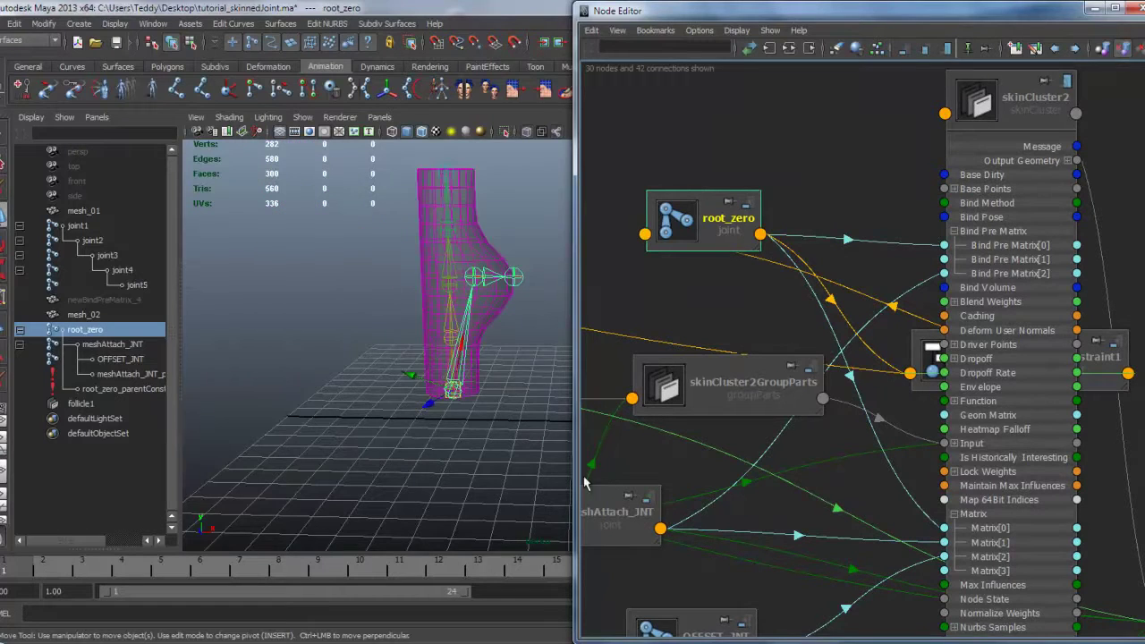
{"action": "left_click_drag", "start_coordinate": [532, 472], "coordinate": [340, 399], "text": "alt"}
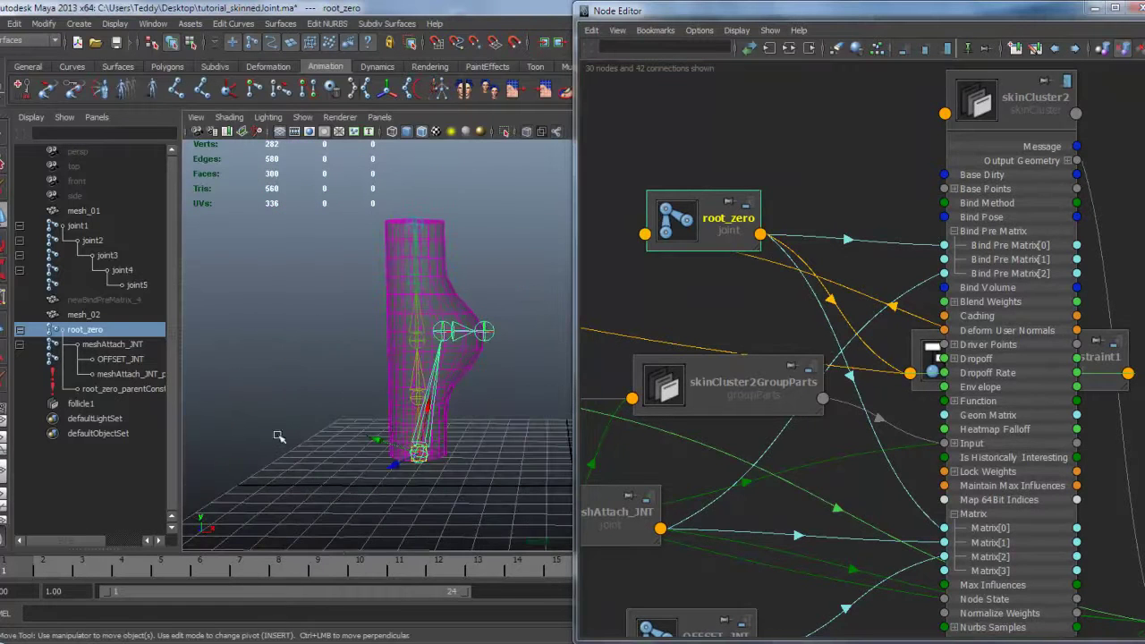
{"action": "left_click", "coordinate": [1135, 9]}
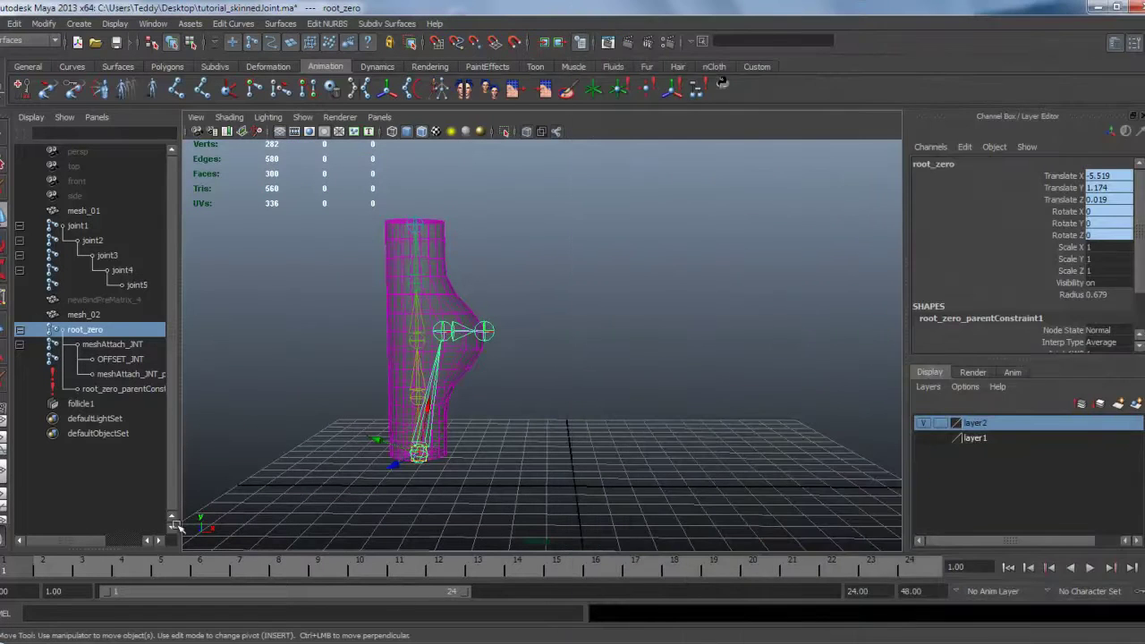
Try moving joint1 up to about Y 4.38 and rotating it, and undo these test transforms.
{"action": "left_click", "coordinate": [87, 226]}
{"action": "left_click_drag", "start_coordinate": [420, 454], "coordinate": [423, 363]}
{"action": "key", "text": "e"}
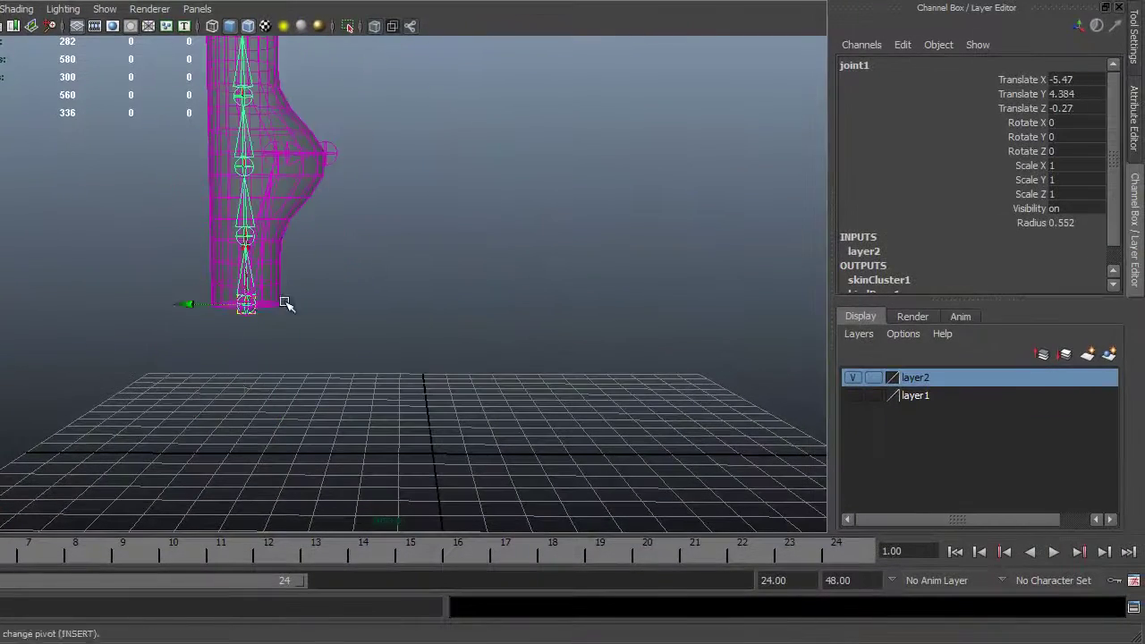
{"action": "left_click_drag", "start_coordinate": [293, 302], "coordinate": [445, 330]}
{"action": "key", "text": "ctrl+z"}
{"action": "key", "text": "ctrl+z"}
{"action": "key", "text": "ctrl+z"}
{"action": "left_click", "coordinate": [357, 270]}
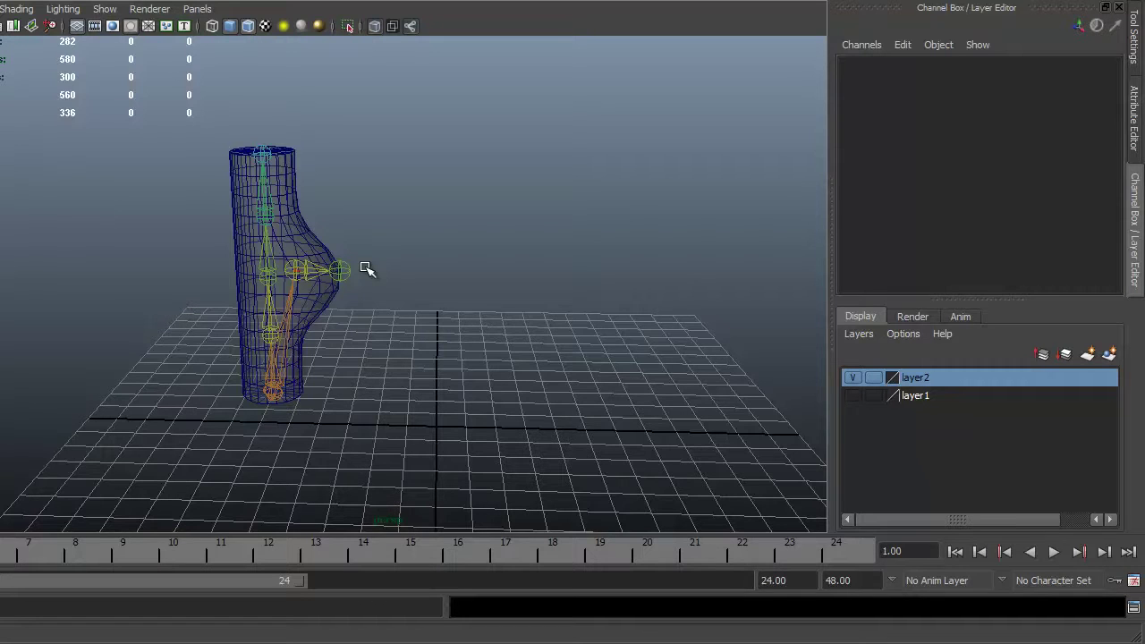
Graph mesh_02's connections in the Node Editor, examine how the joints feed skinCluster2, and put the editor away.
{"action": "left_click", "coordinate": [305, 213]}
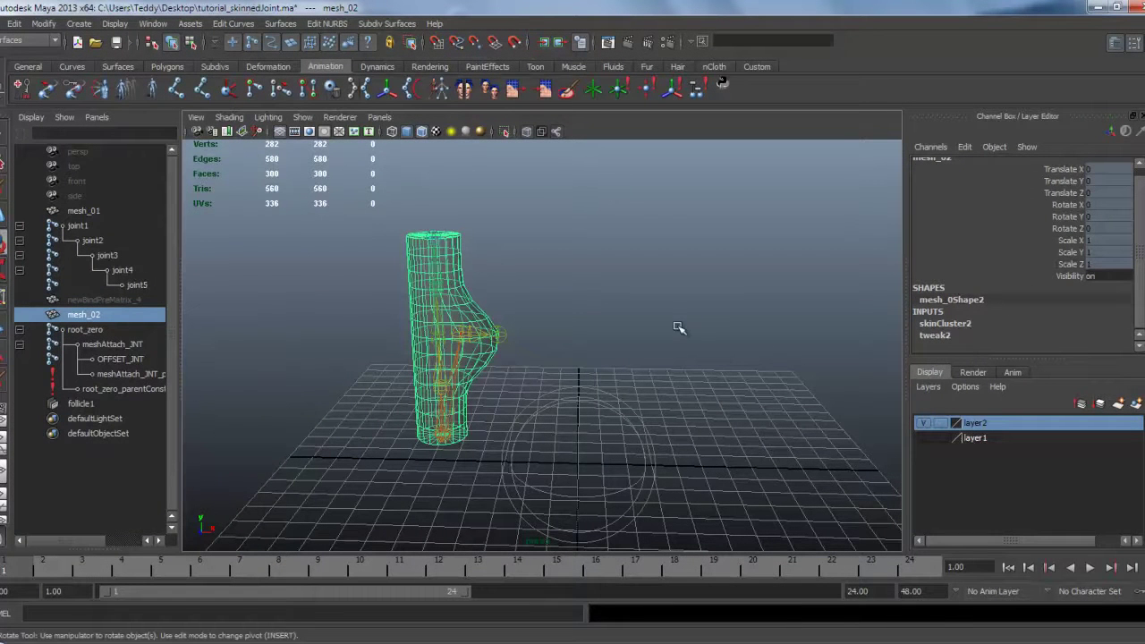
{"action": "key", "text": "space"}
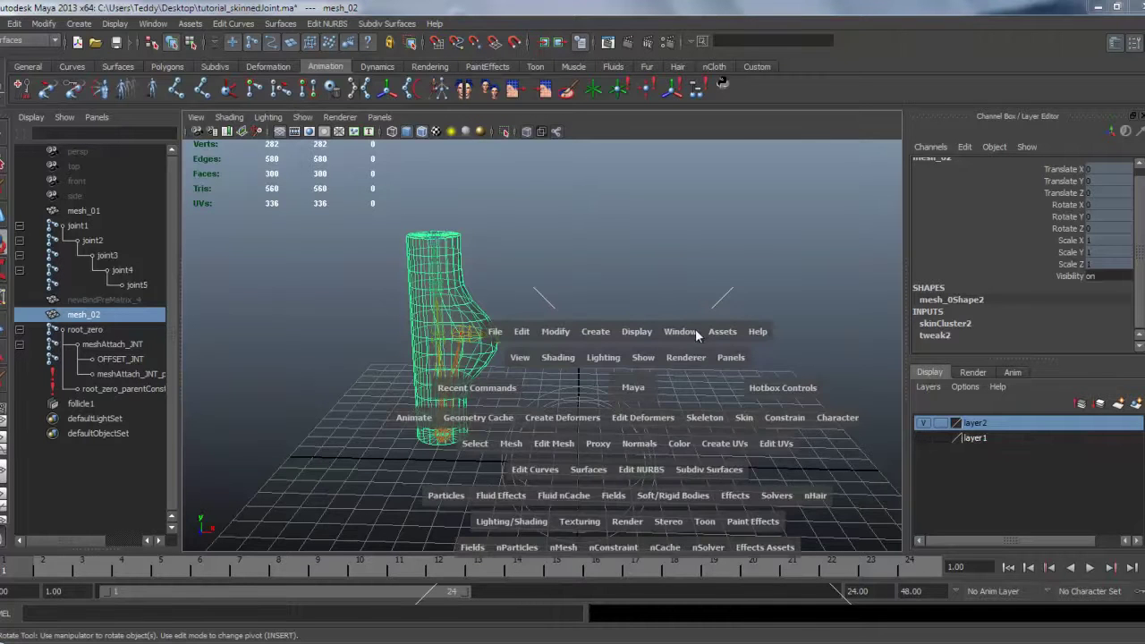
{"action": "left_click_drag", "start_coordinate": [692, 333], "coordinate": [724, 449]}
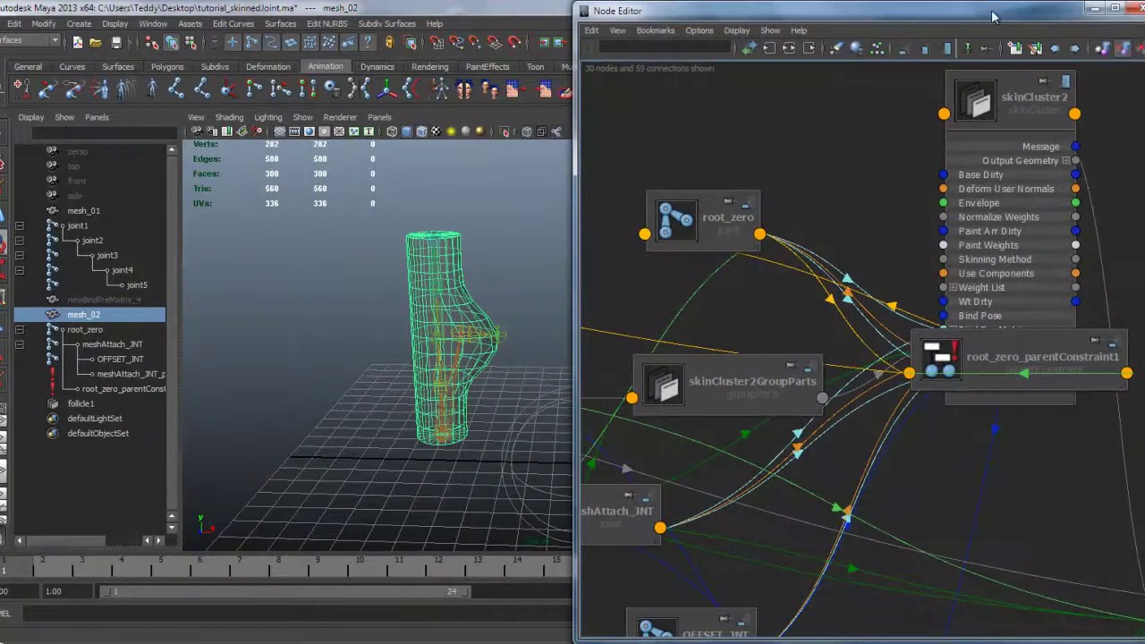
{"action": "left_click", "coordinate": [789, 50]}
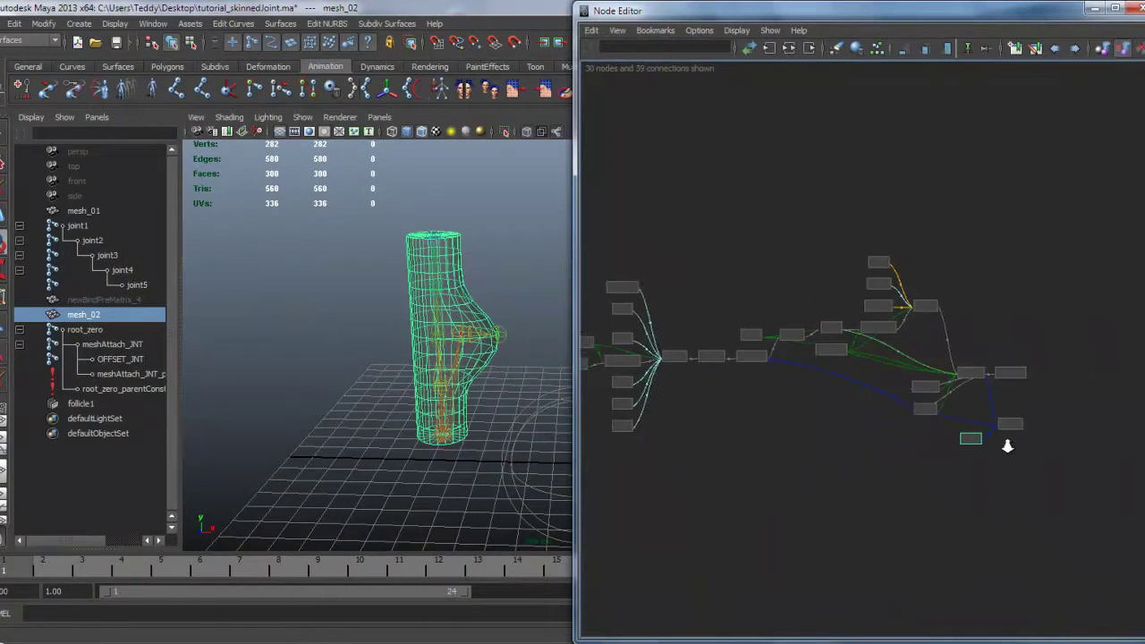
{"action": "middle_click_drag", "start_coordinate": [804, 367], "coordinate": [955, 295], "text": "alt"}
{"action": "scroll", "coordinate": [948, 276], "scroll_direction": "down", "scroll_amount": 3}
{"action": "scroll", "coordinate": [728, 396], "scroll_direction": "up", "scroll_amount": 5}
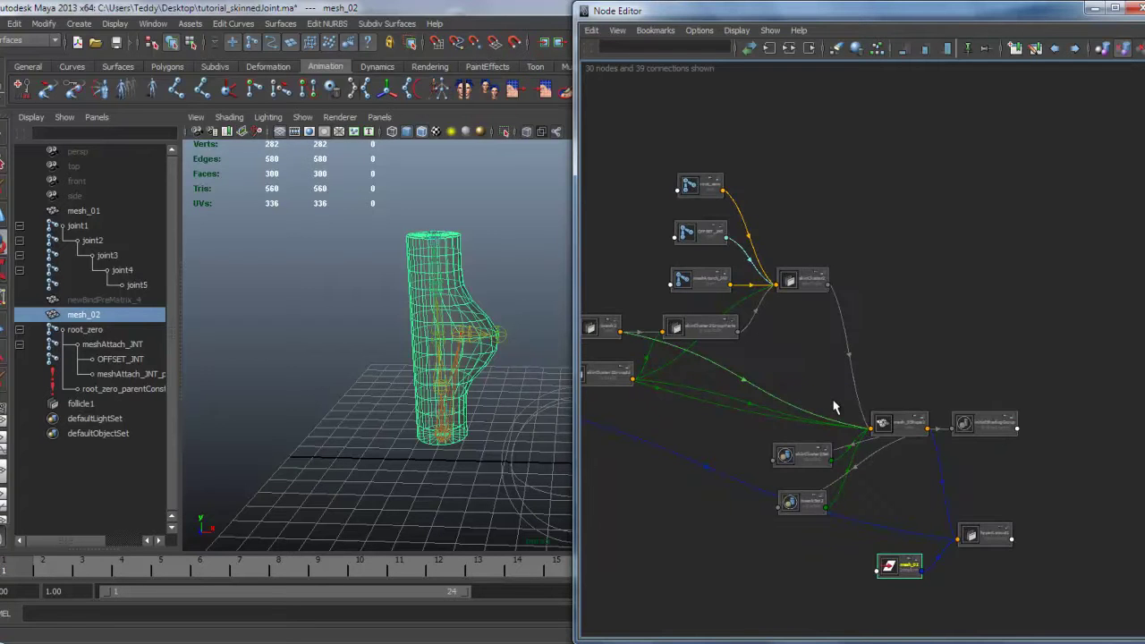
{"action": "scroll", "coordinate": [837, 394], "scroll_direction": "up", "scroll_amount": 1}
{"action": "left_click_drag", "start_coordinate": [793, 271], "coordinate": [776, 240]}
{"action": "left_click", "coordinate": [1135, 8]}
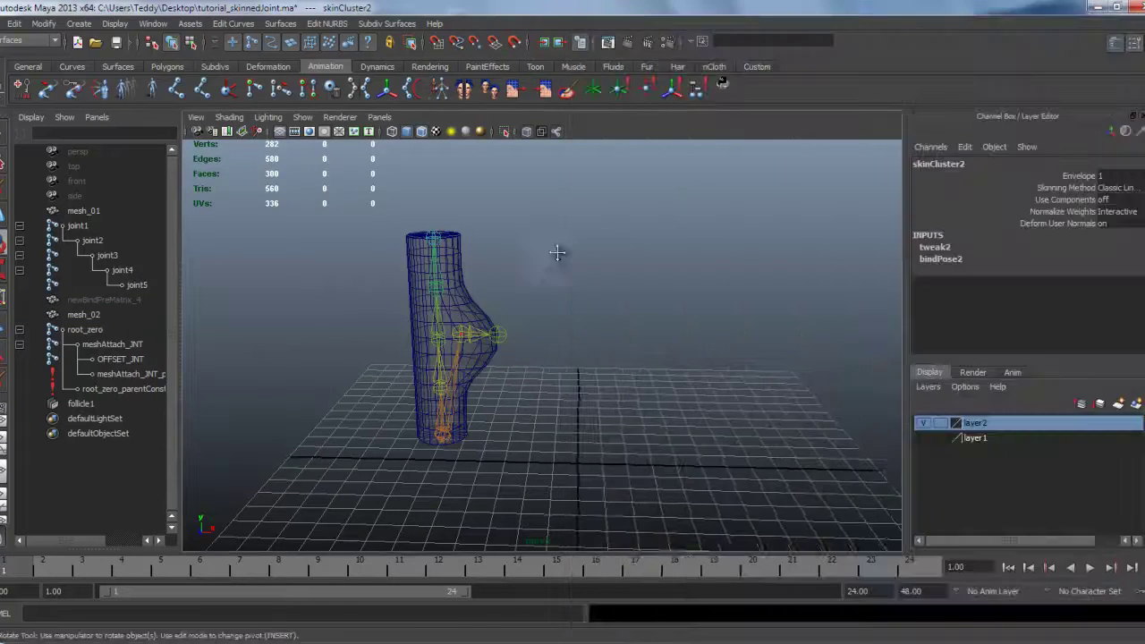